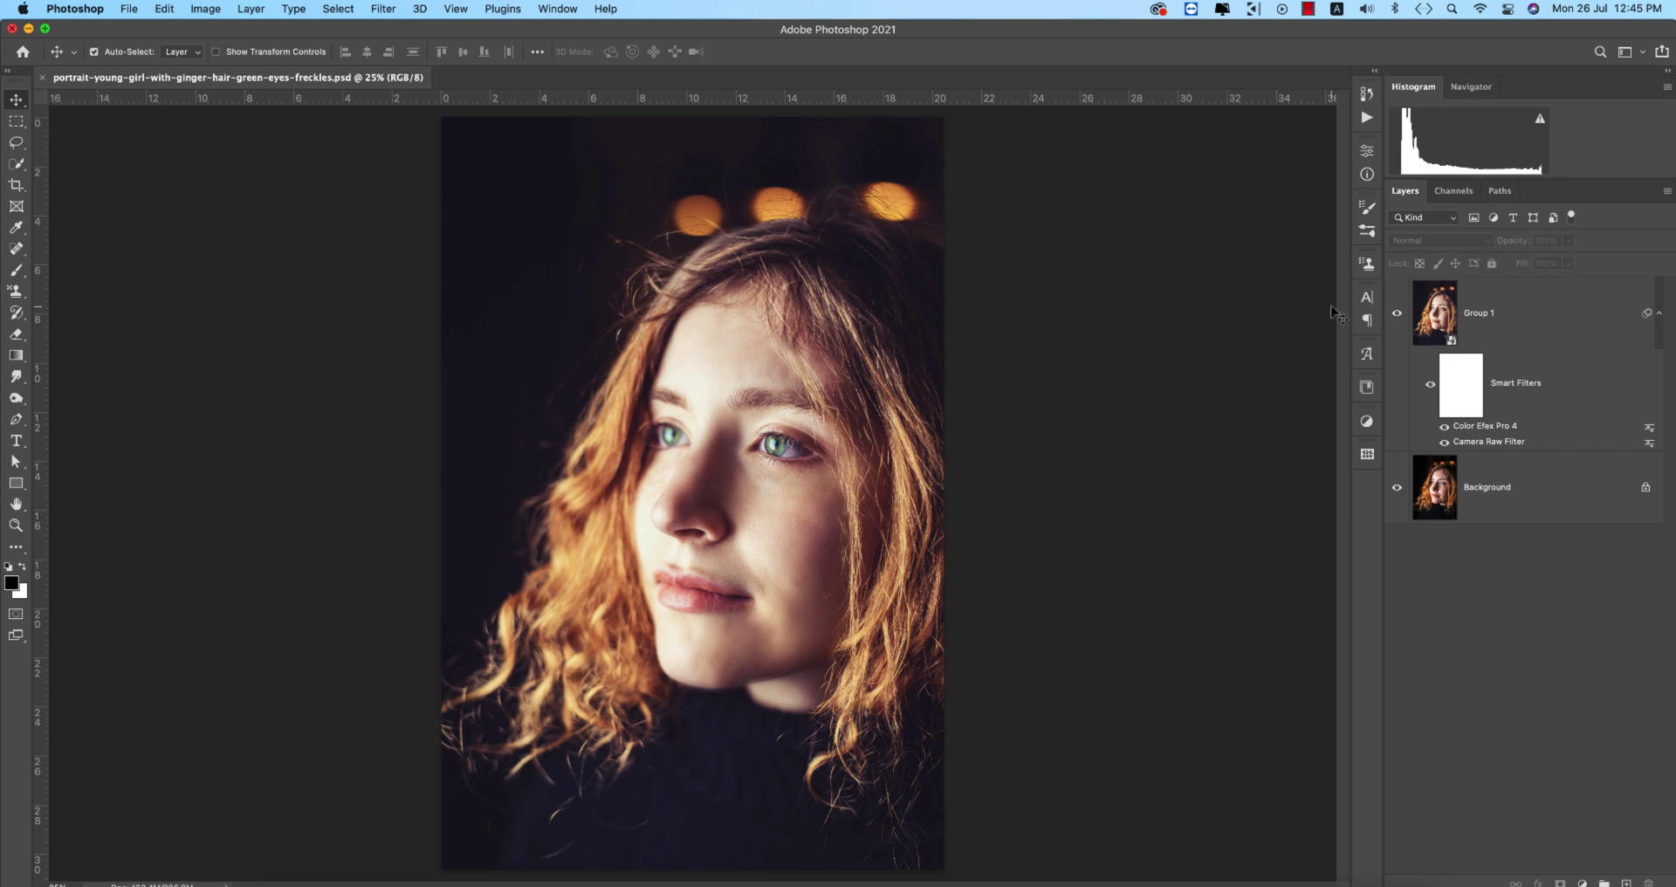
Step: Toggle Group 1 off and on to compare the graded image with the original
click(1397, 316)
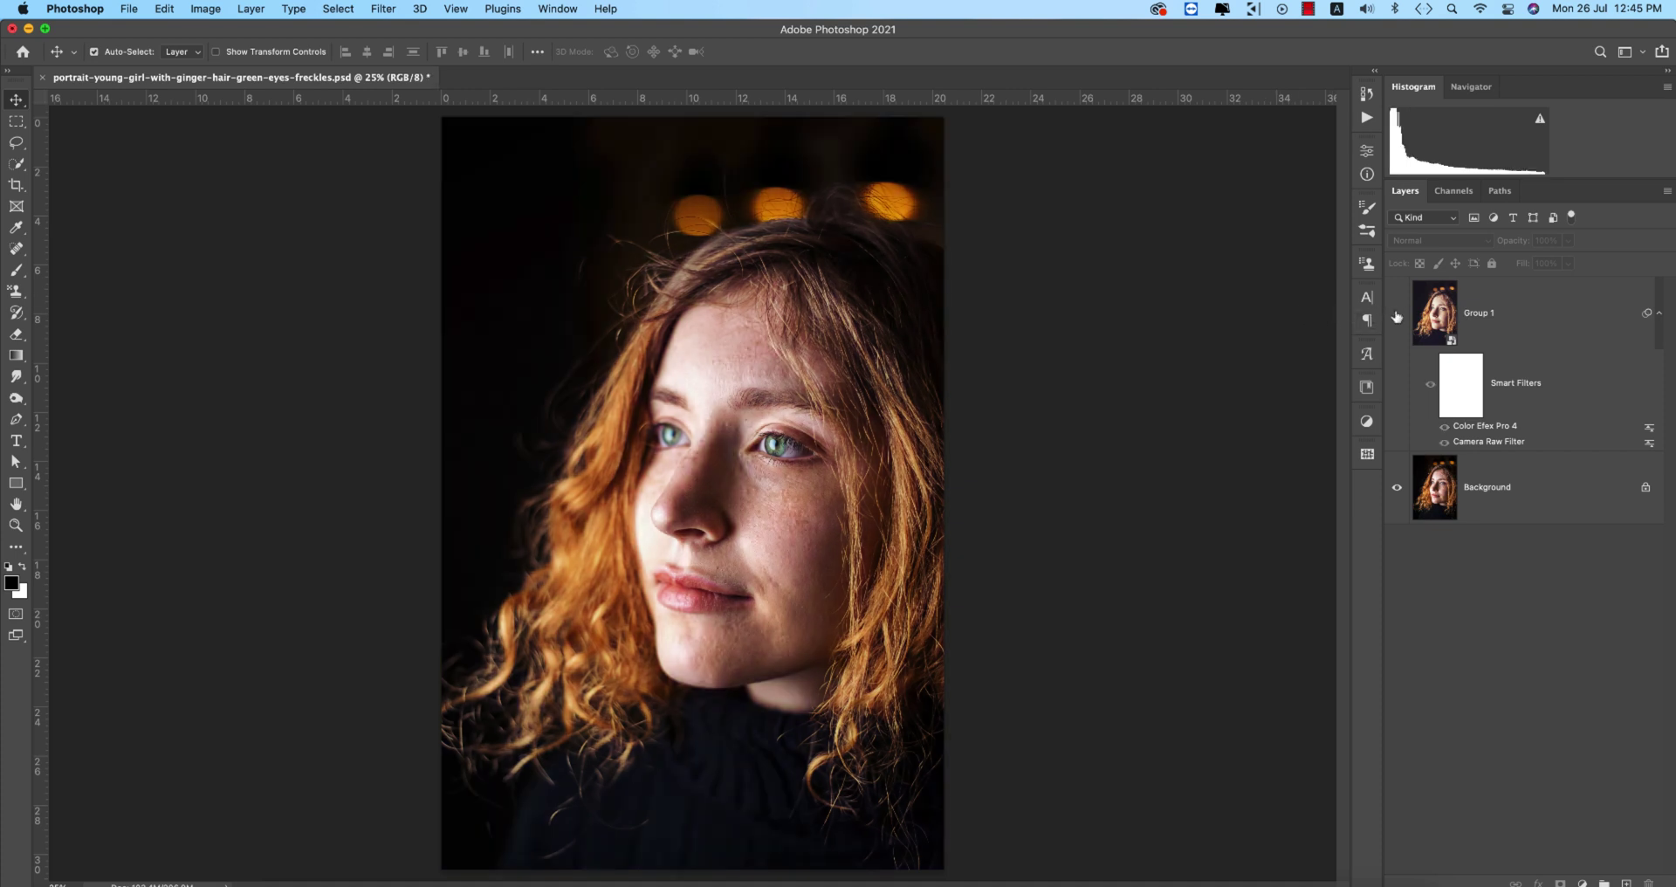
click(1397, 316)
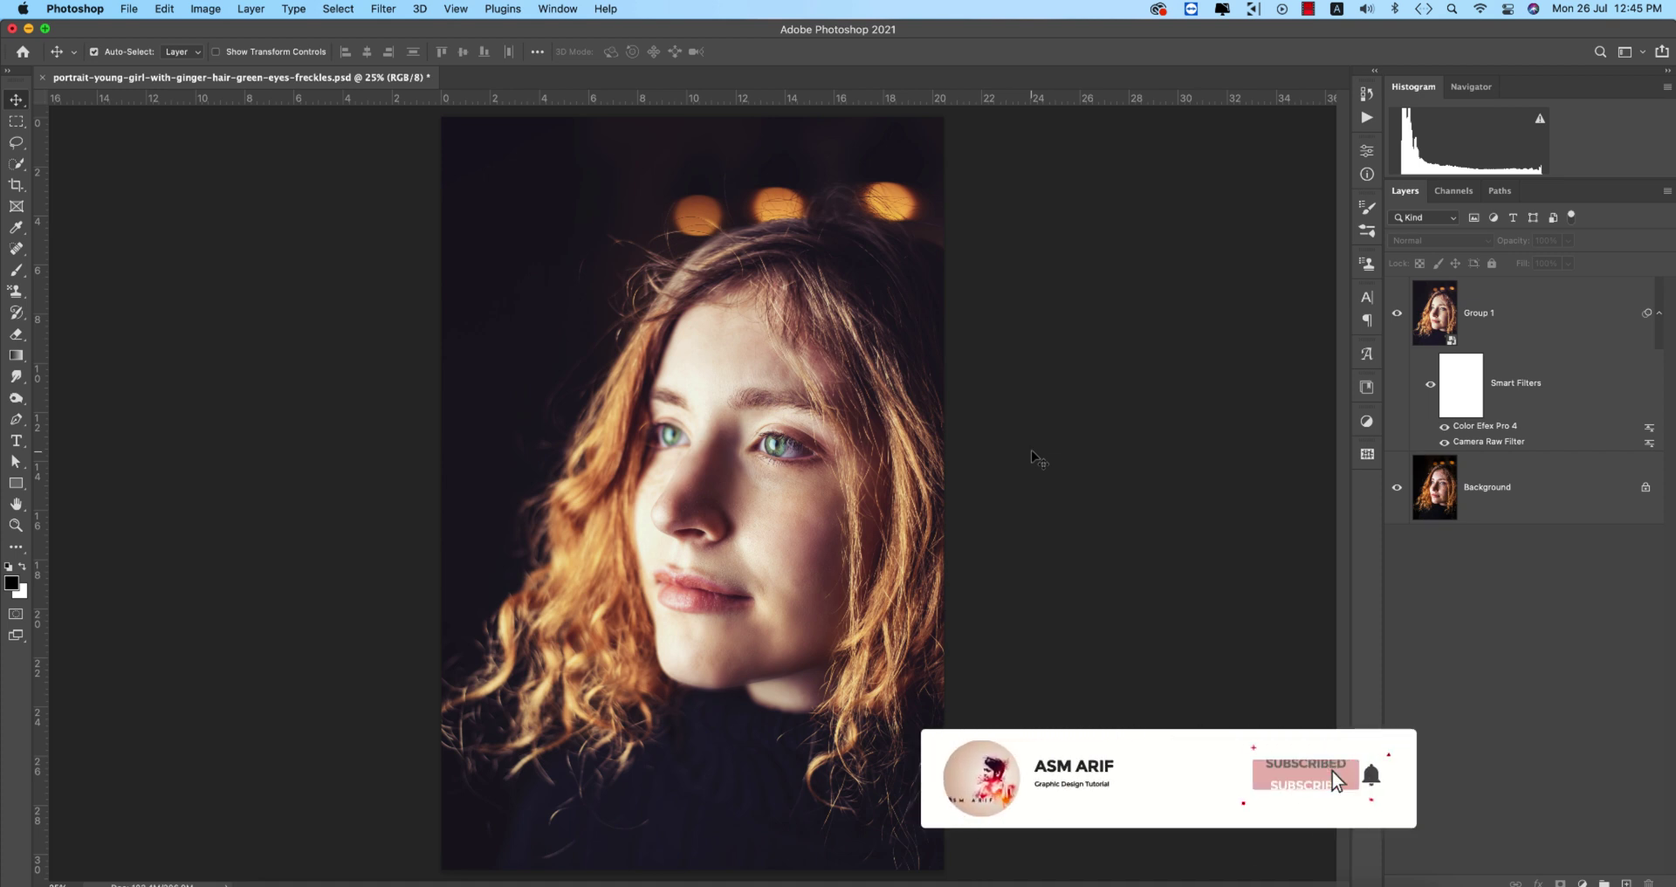
click(1395, 316)
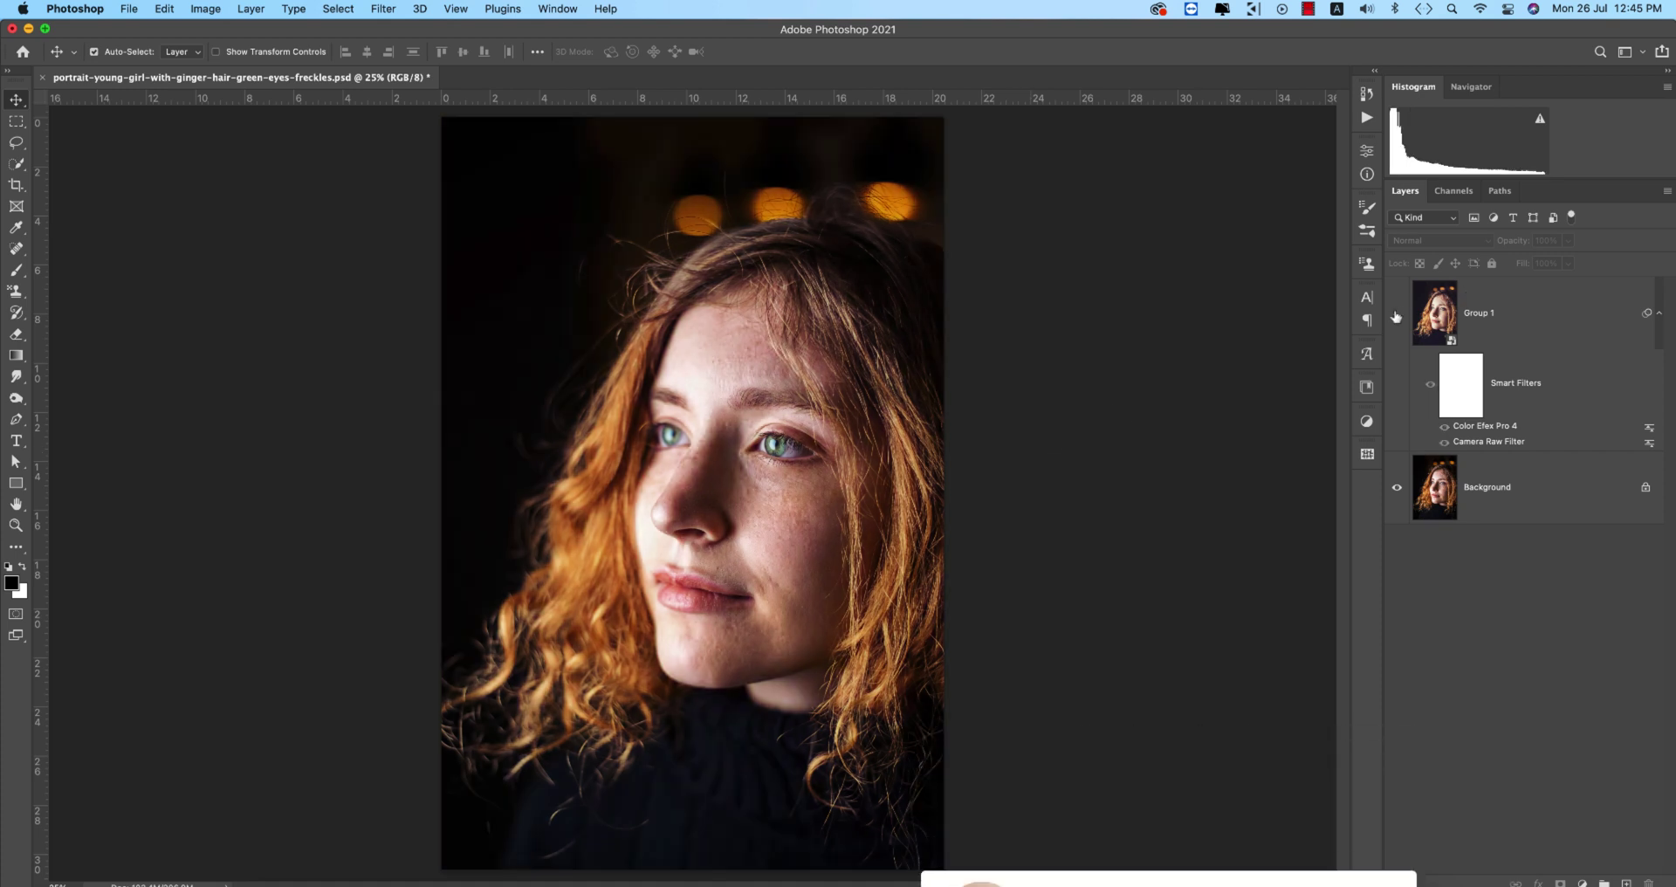
click(1395, 316)
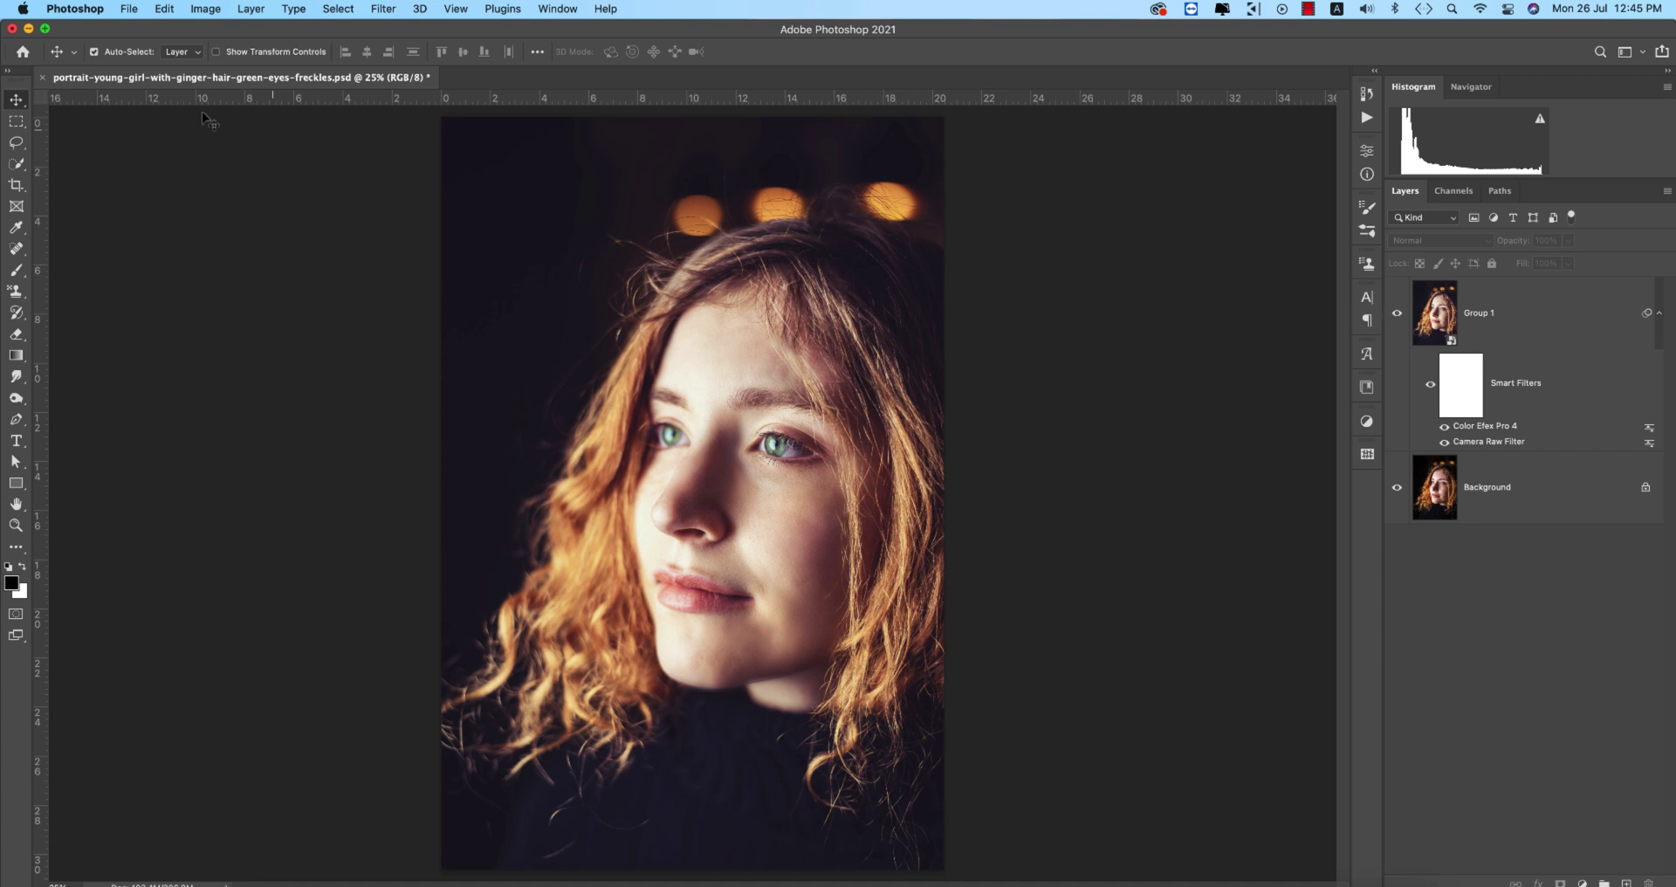
Step: Open the original freckles portrait JPG from Recent and close the edited PSD without saving
click(23, 51)
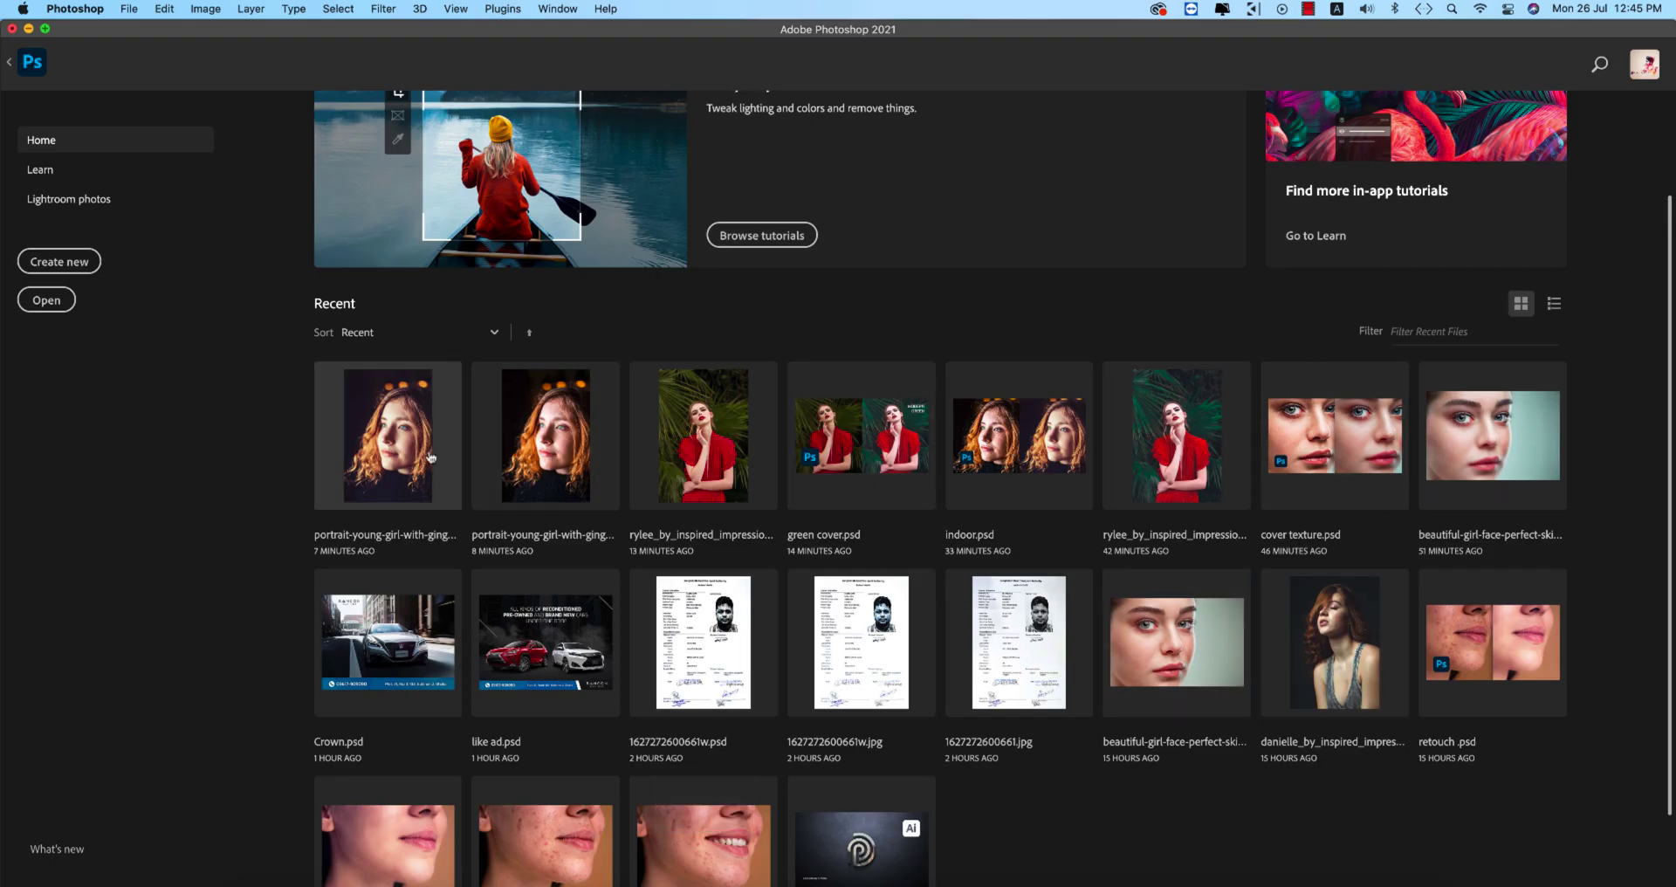
click(530, 443)
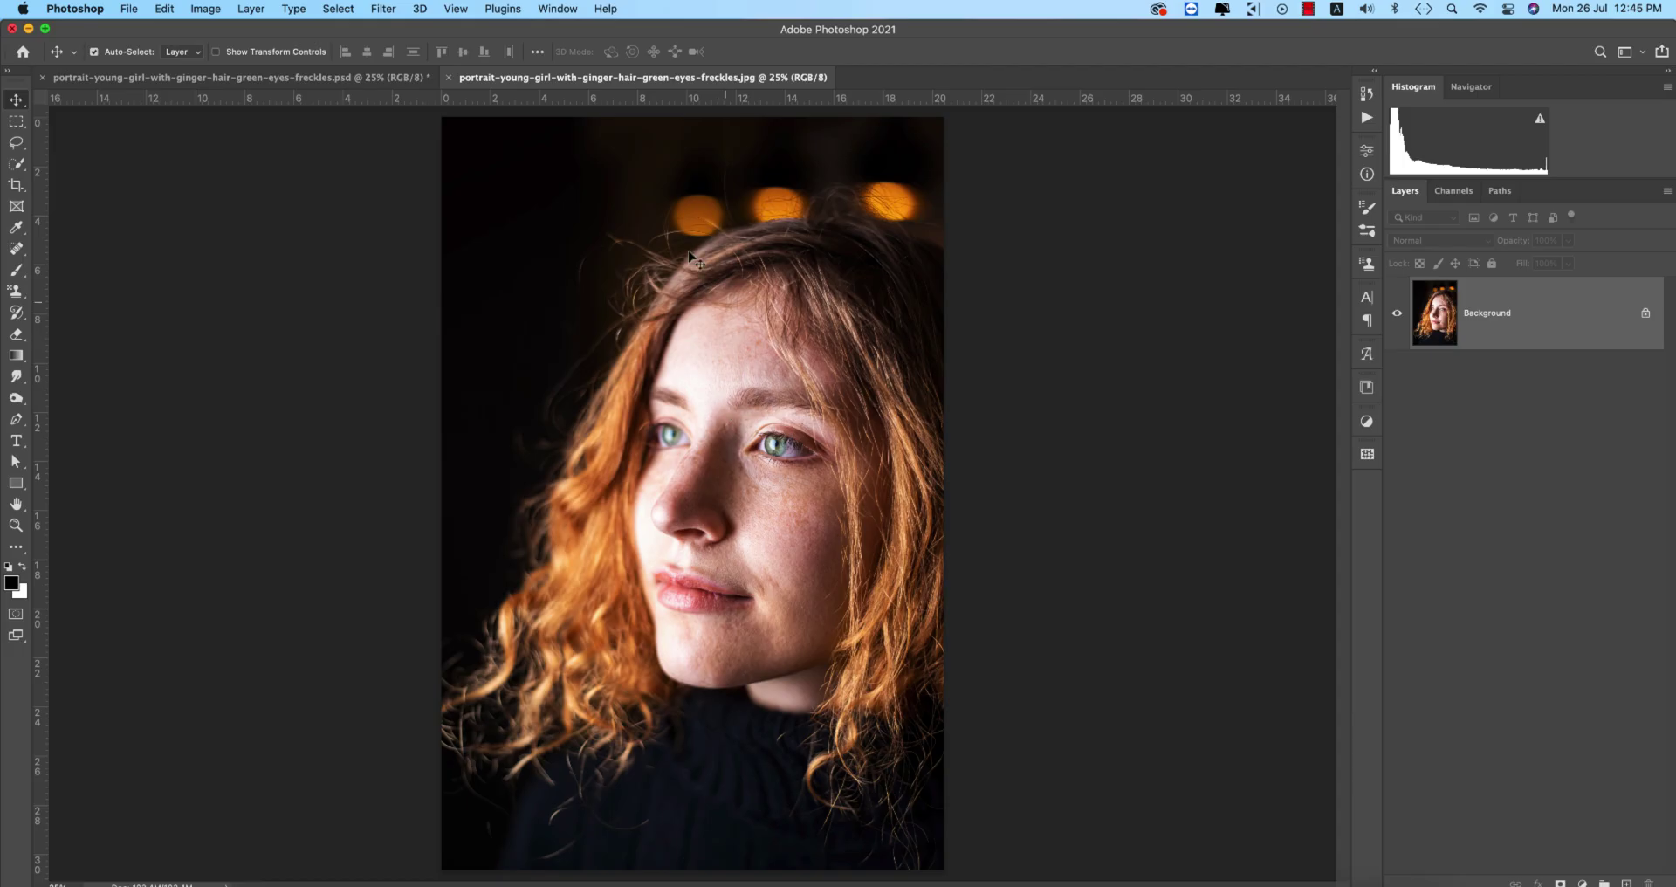
click(44, 78)
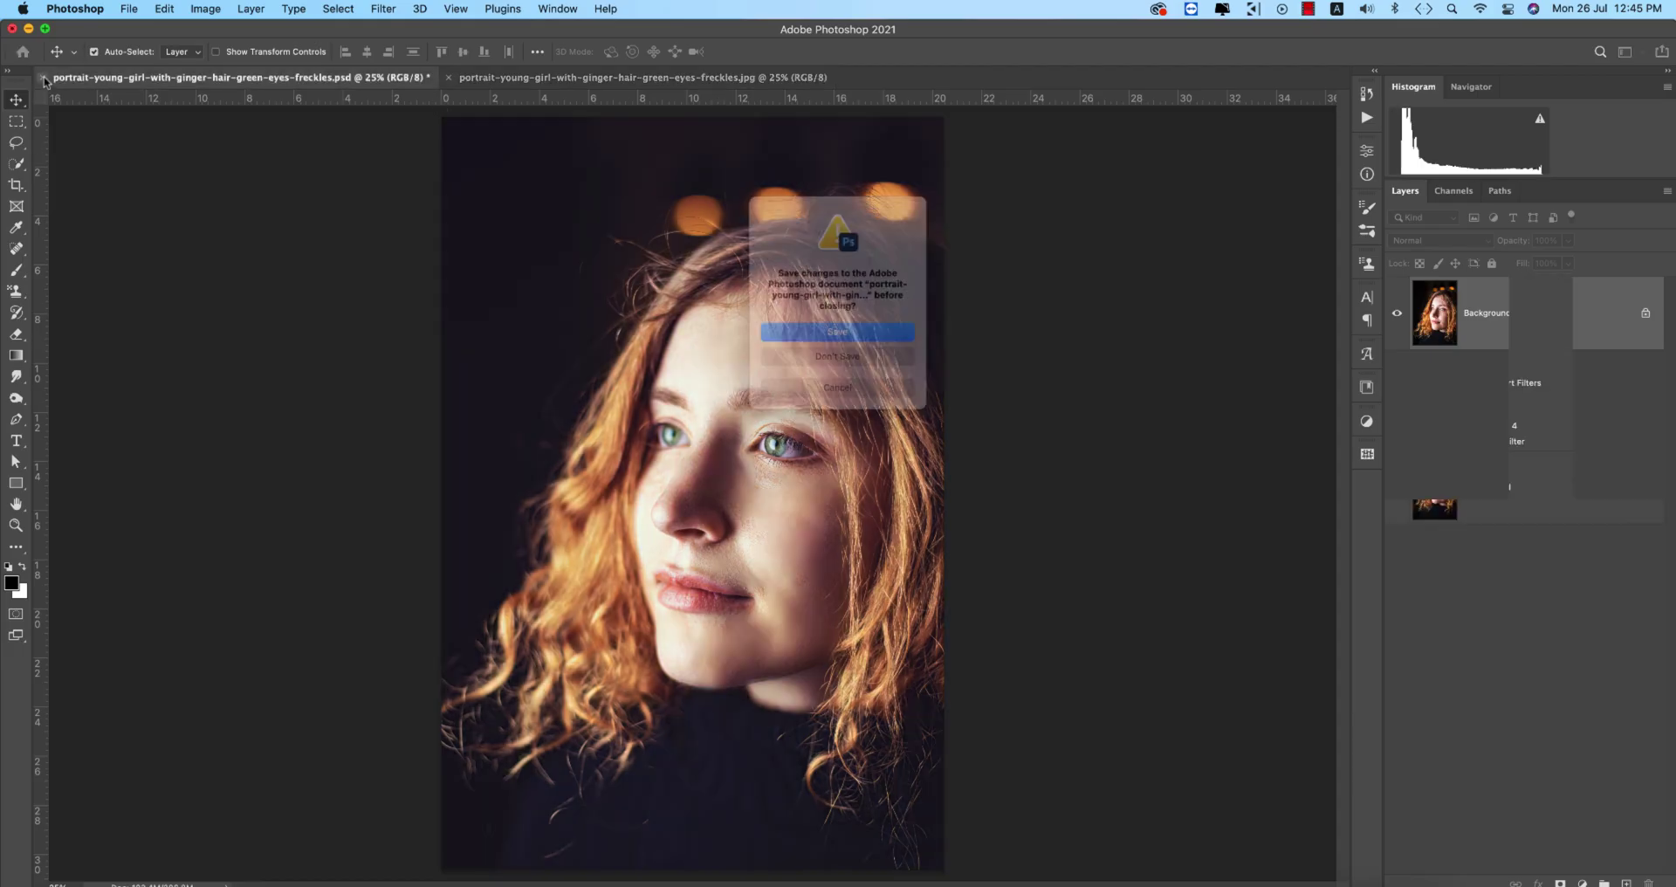
click(840, 358)
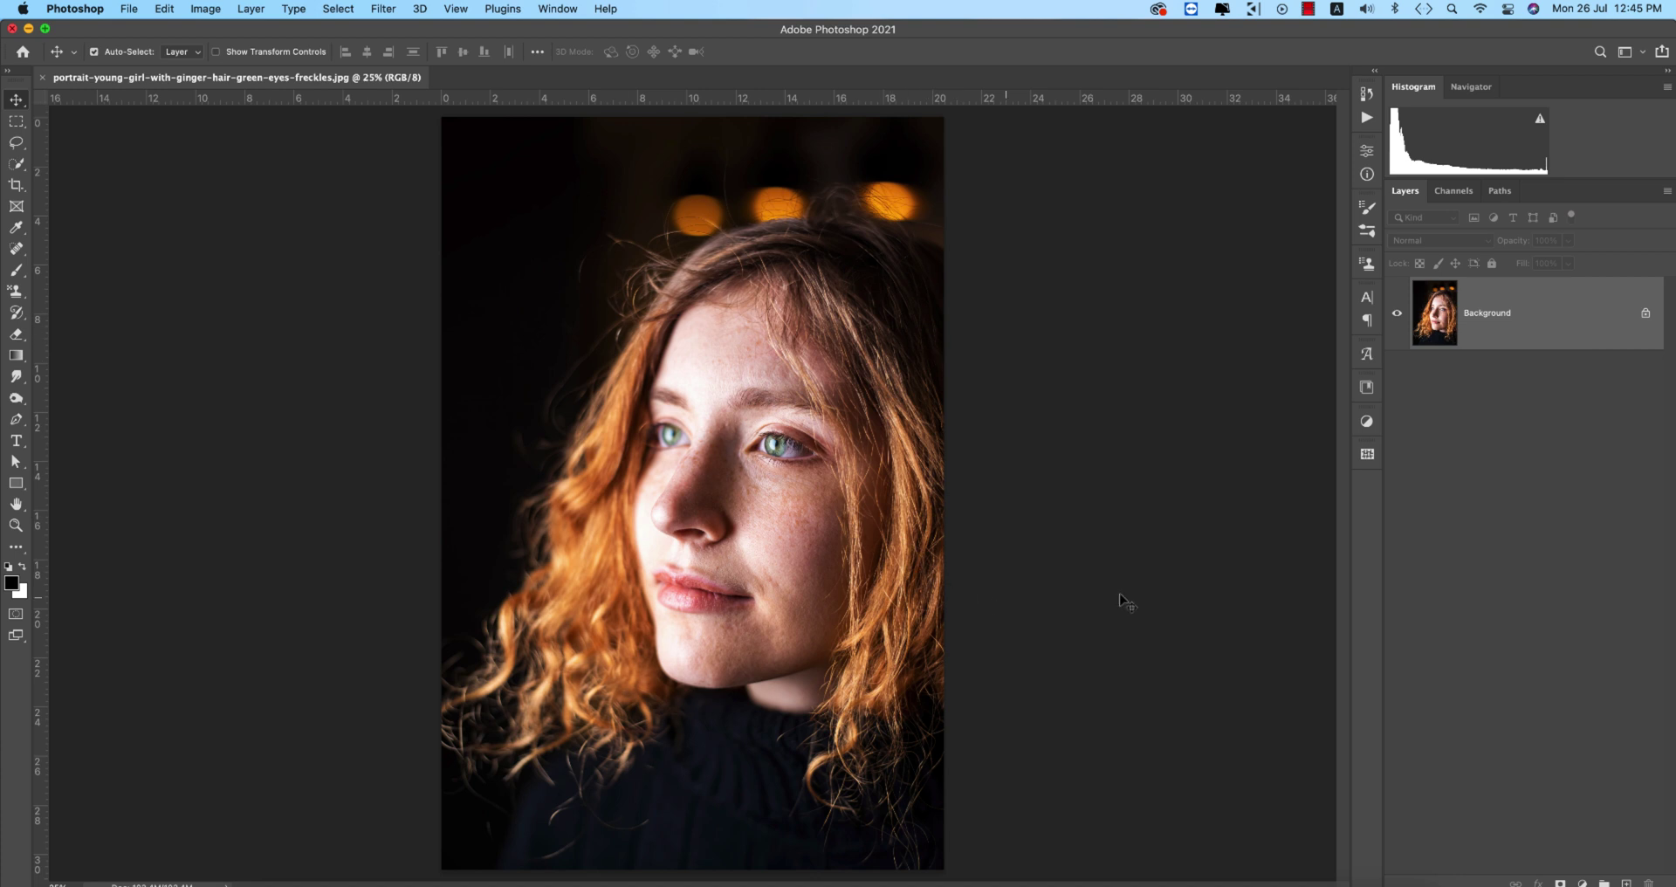
Step: Make three copies of the Background layer and name them main, blur and sharp
key(super+j)
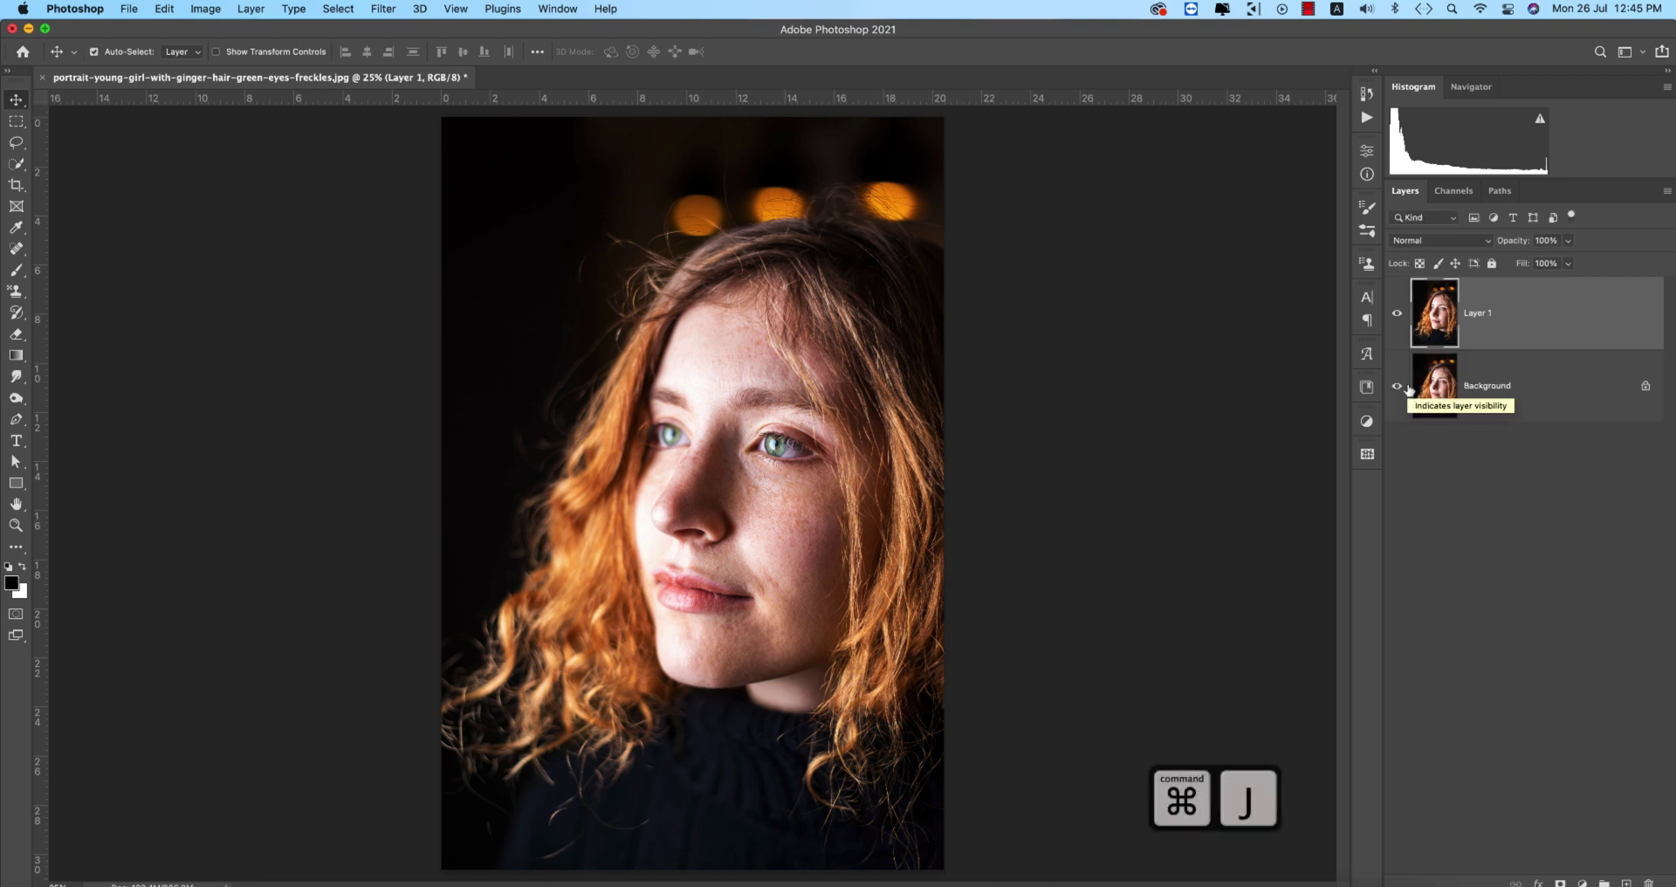
key(super+j)
key(super+j)
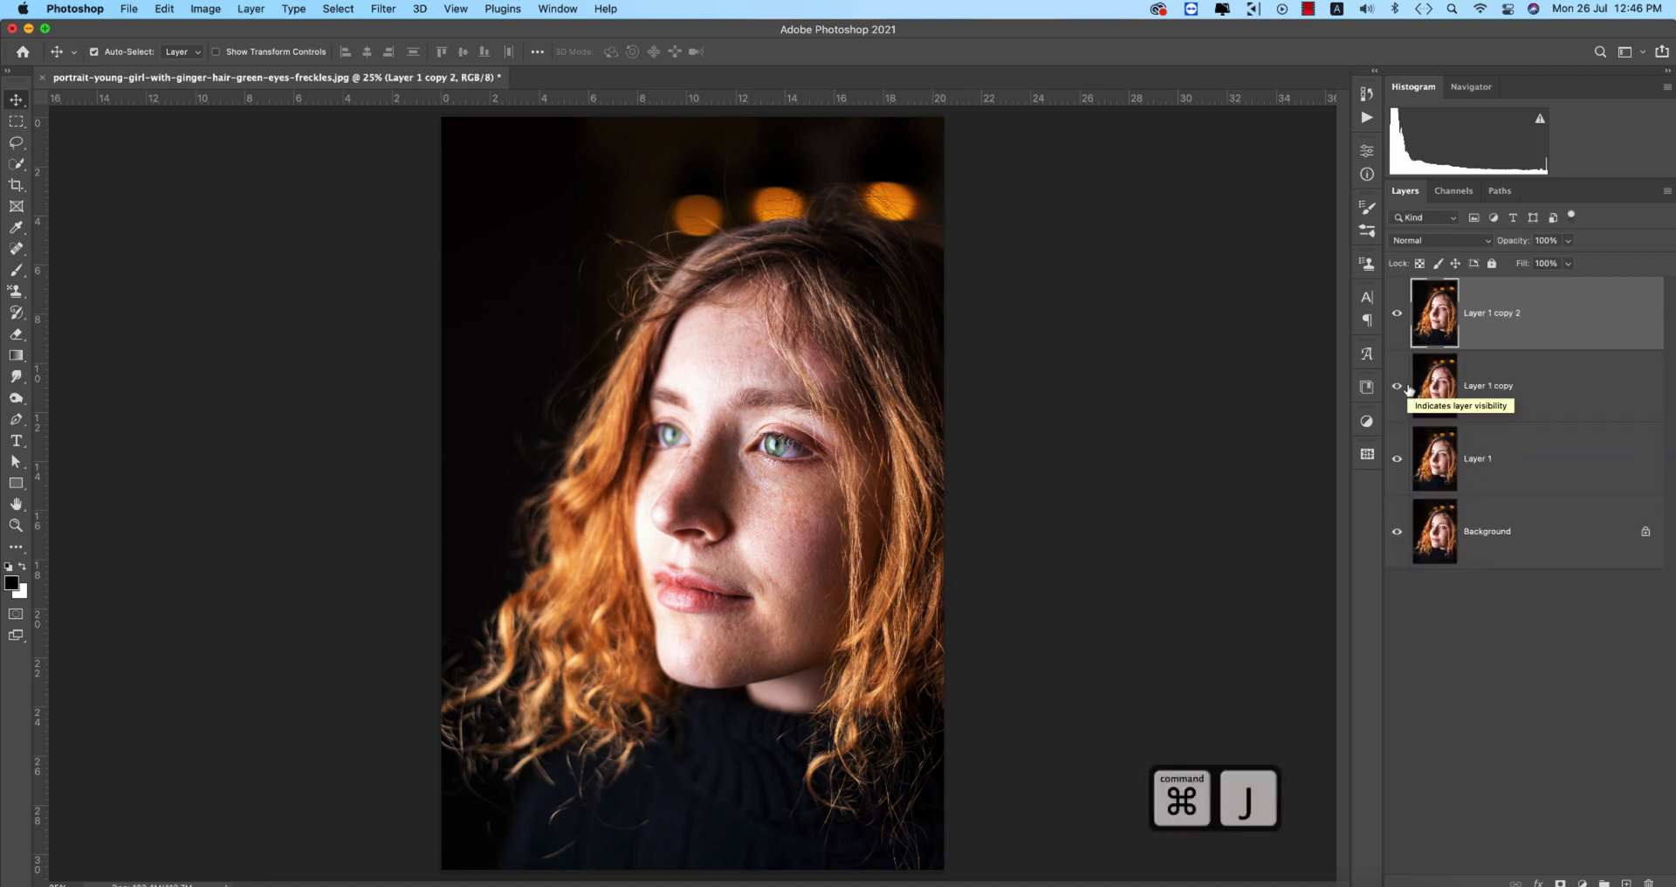
double_click(1488, 463)
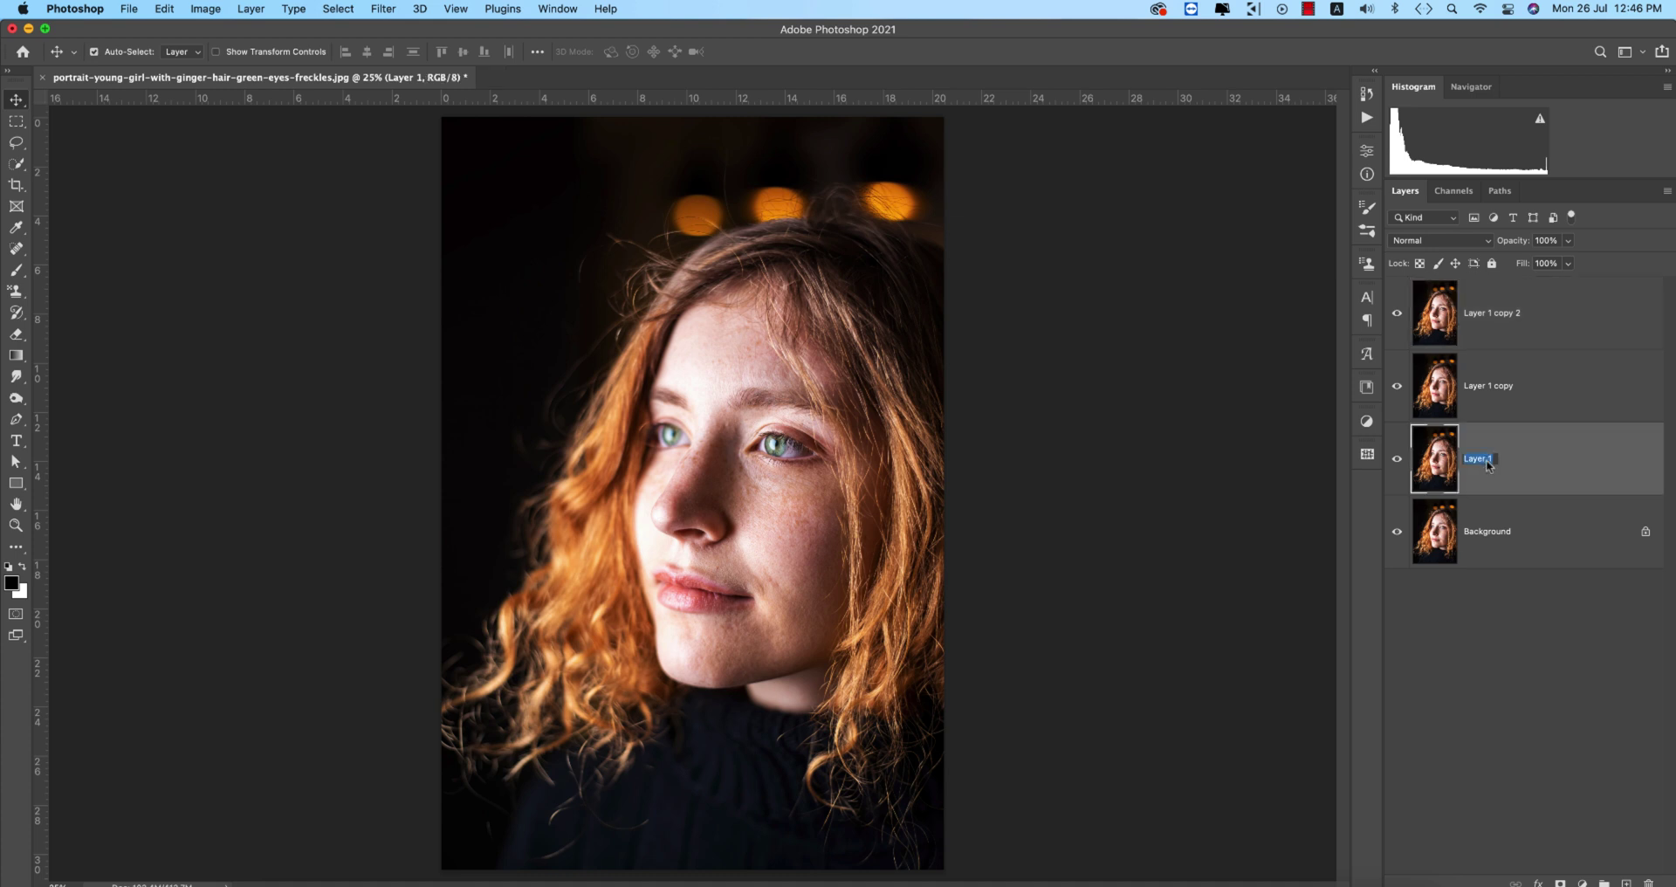
text(main)
key(Return)
double_click(1508, 387)
text(bl)
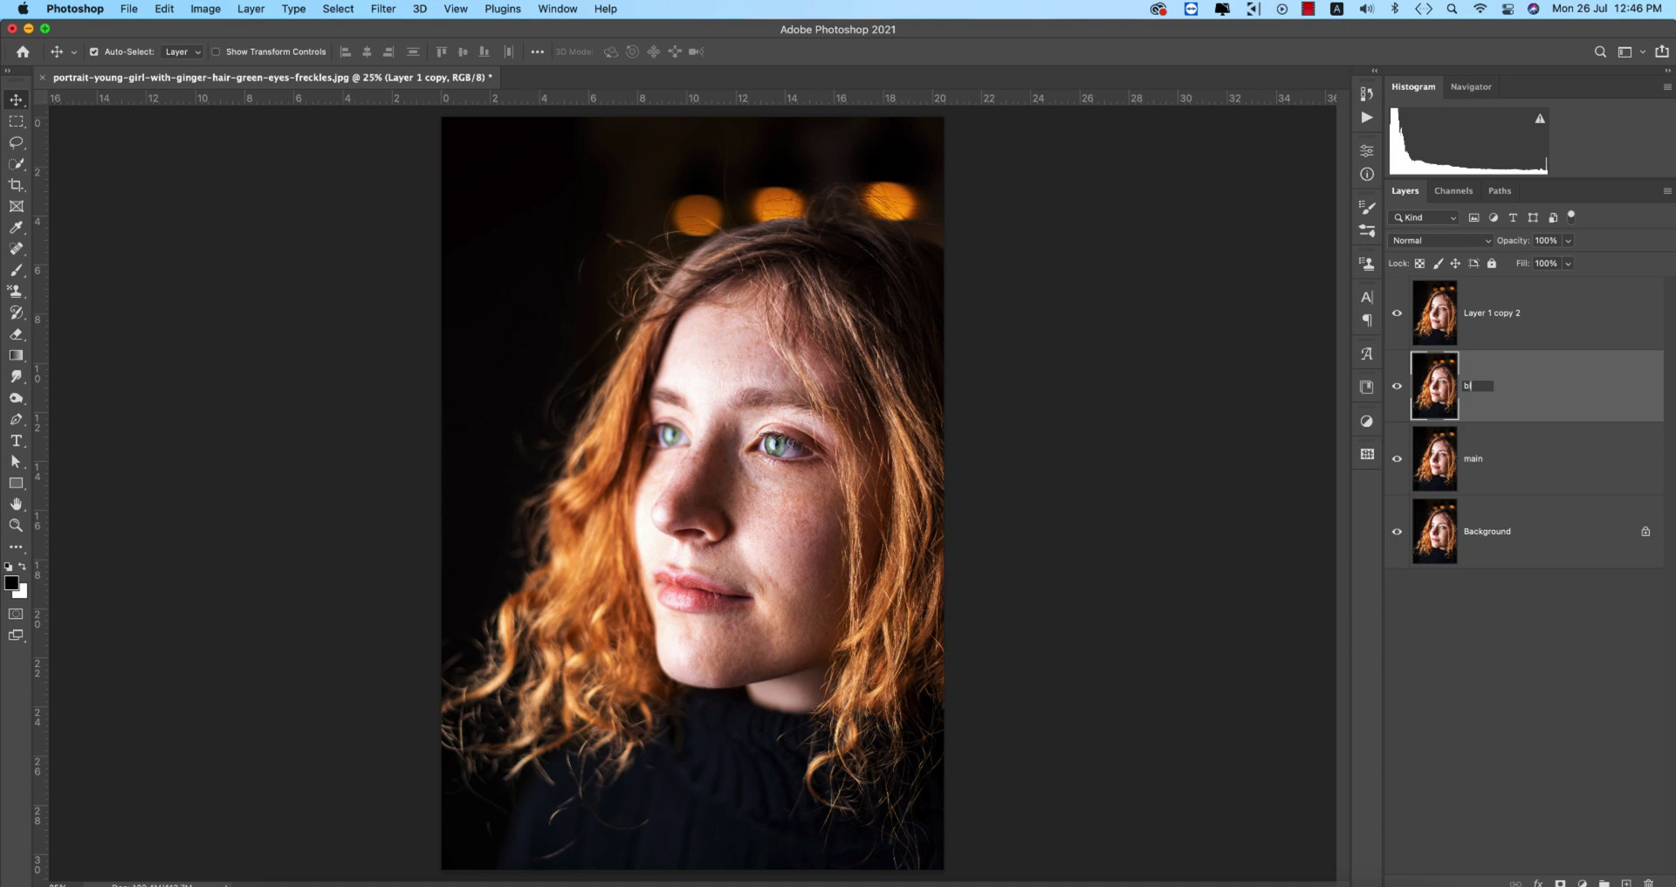
text(ur)
key(Return)
click(1497, 324)
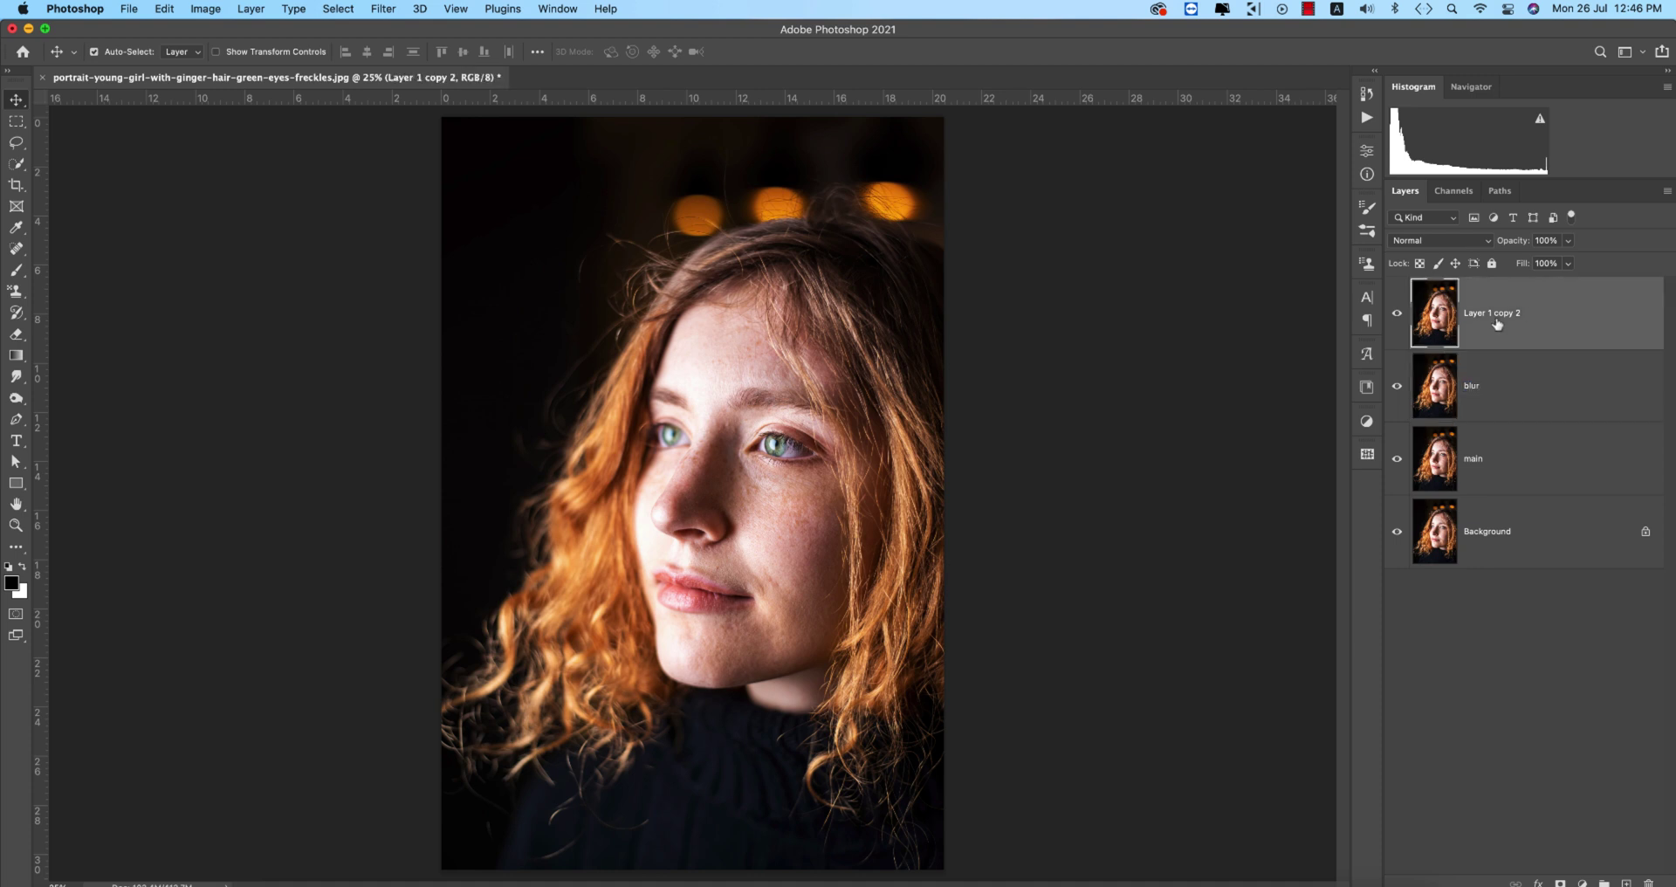
text(s)
text(harp)
key(Return)
Step: Hide the sharp layer and make the blur layer active
click(1396, 313)
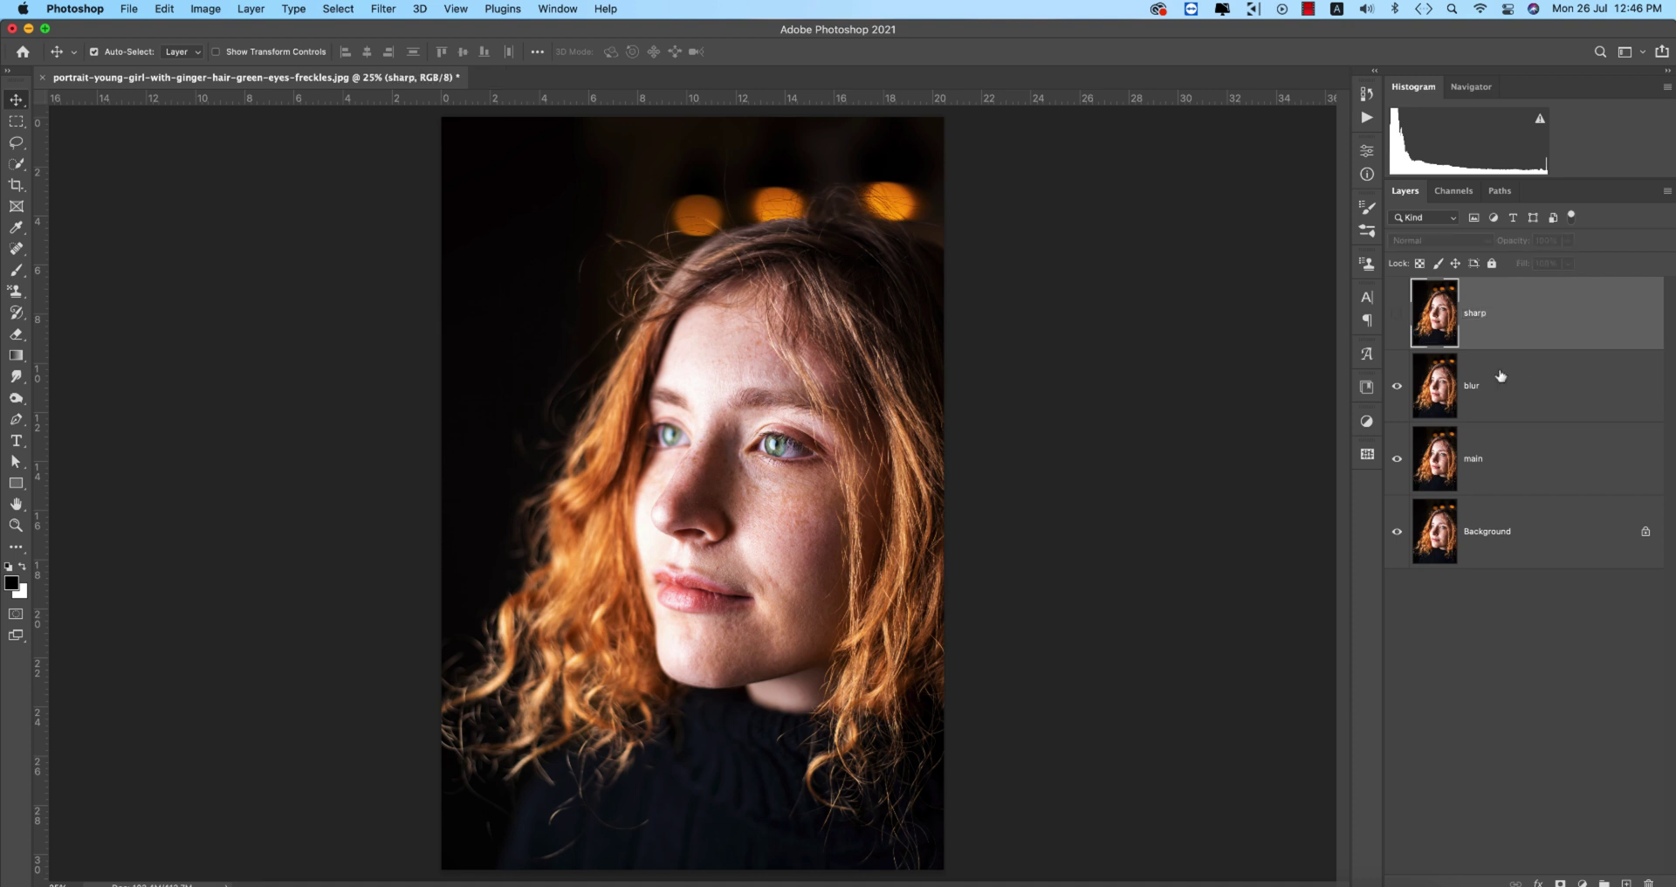
click(1505, 391)
click(1491, 296)
click(1504, 398)
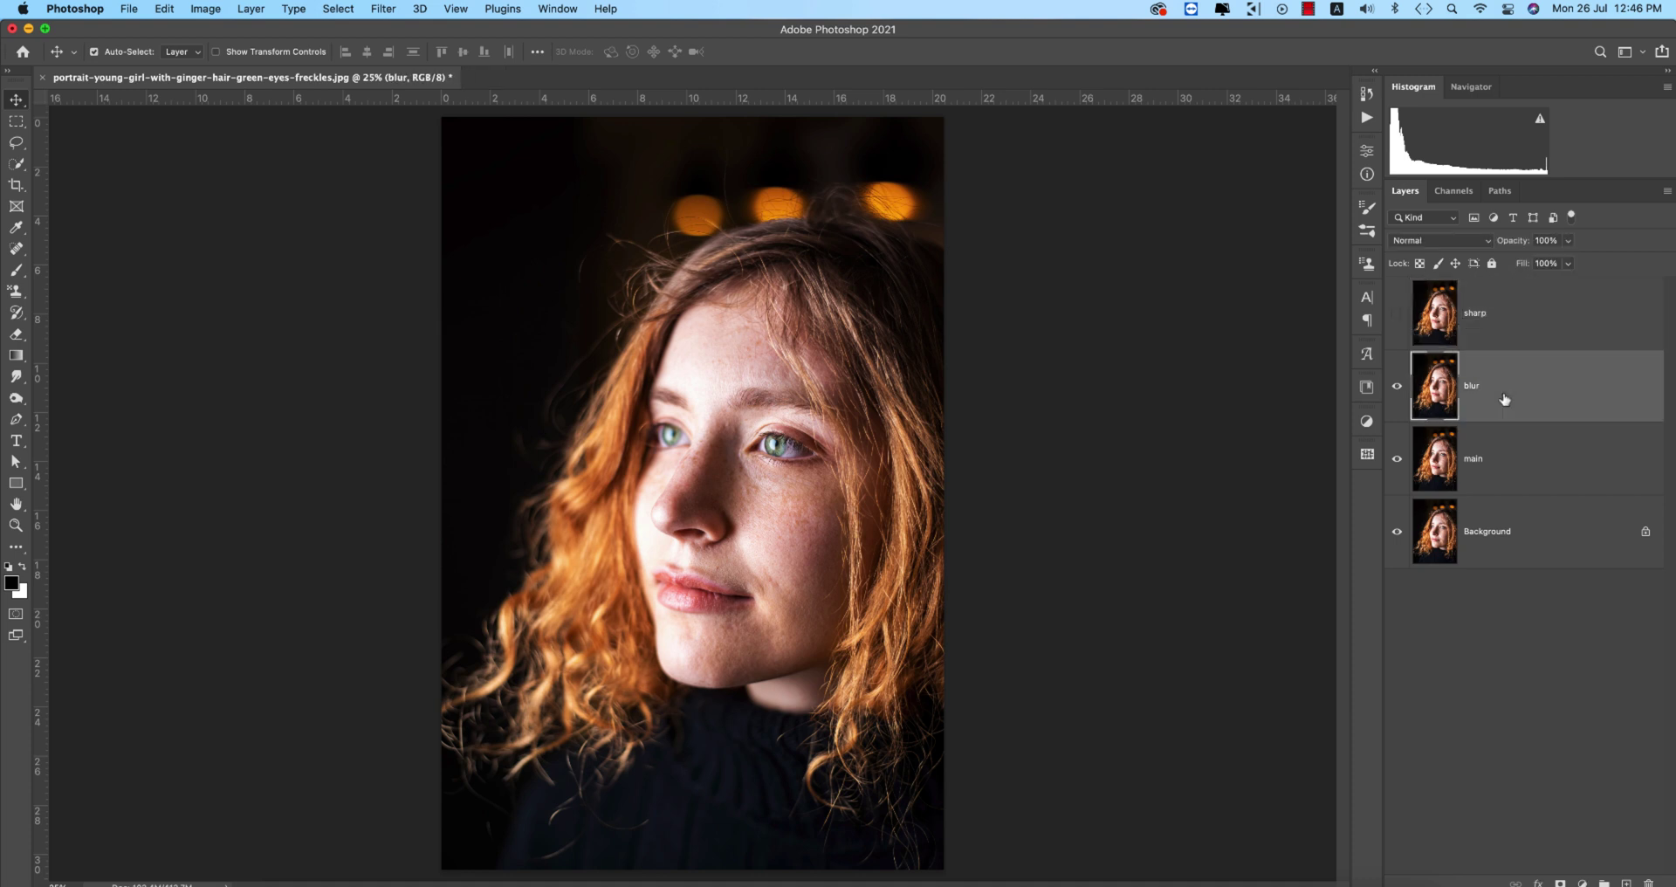
Step: Apply a Gaussian Blur of about 43 pixels radius to the blur layer
click(383, 9)
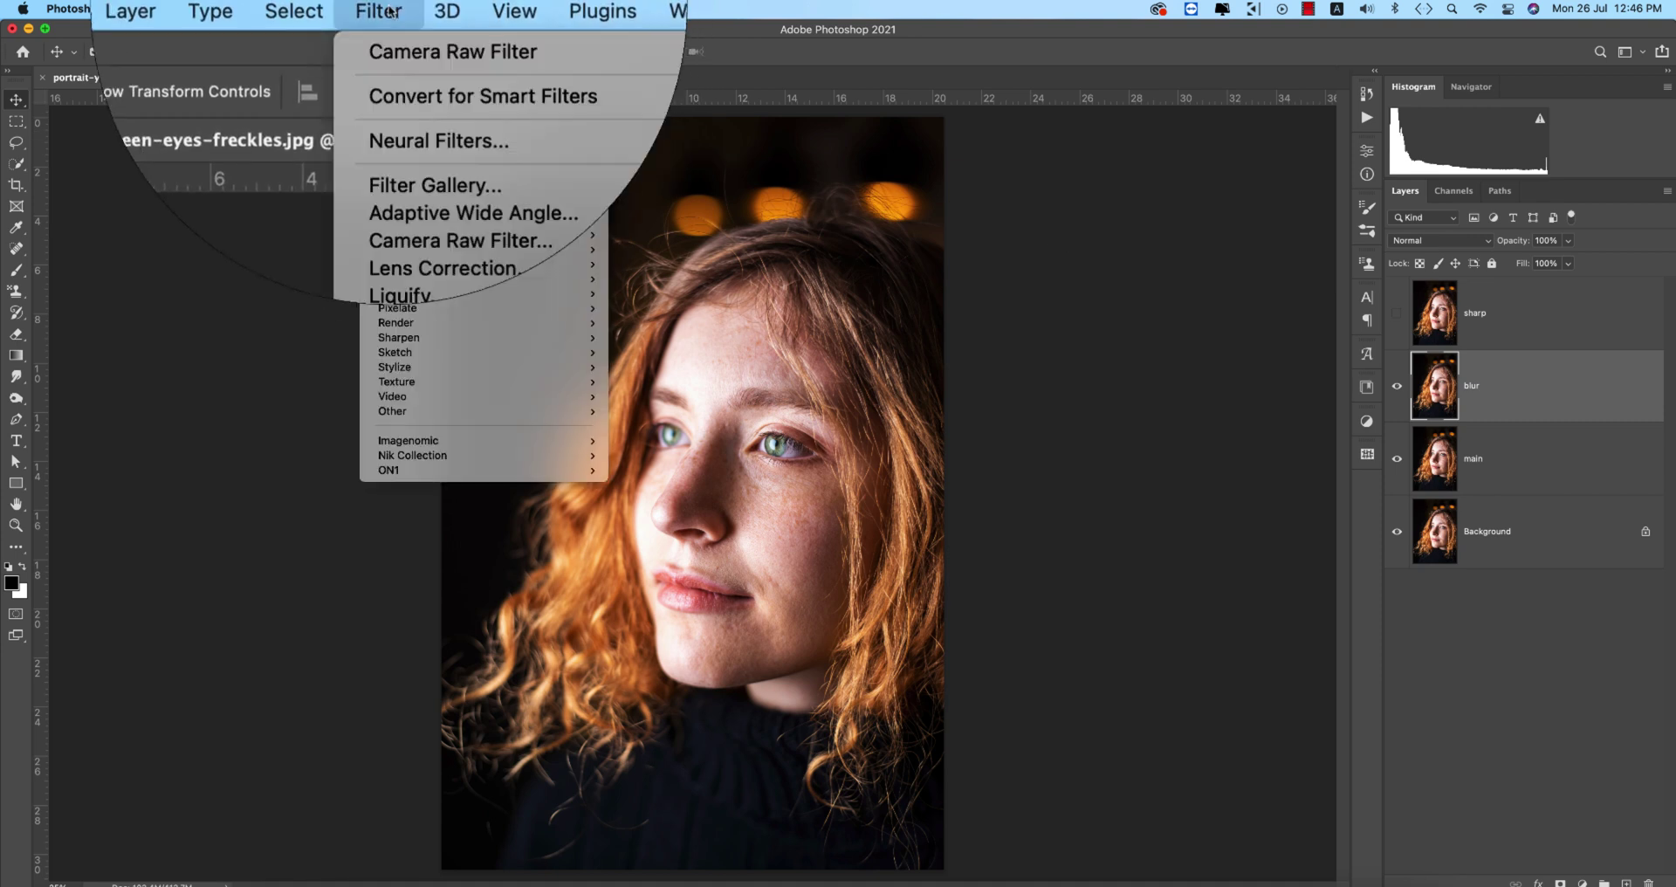
mouse_move(480, 339)
mouse_move(472, 234)
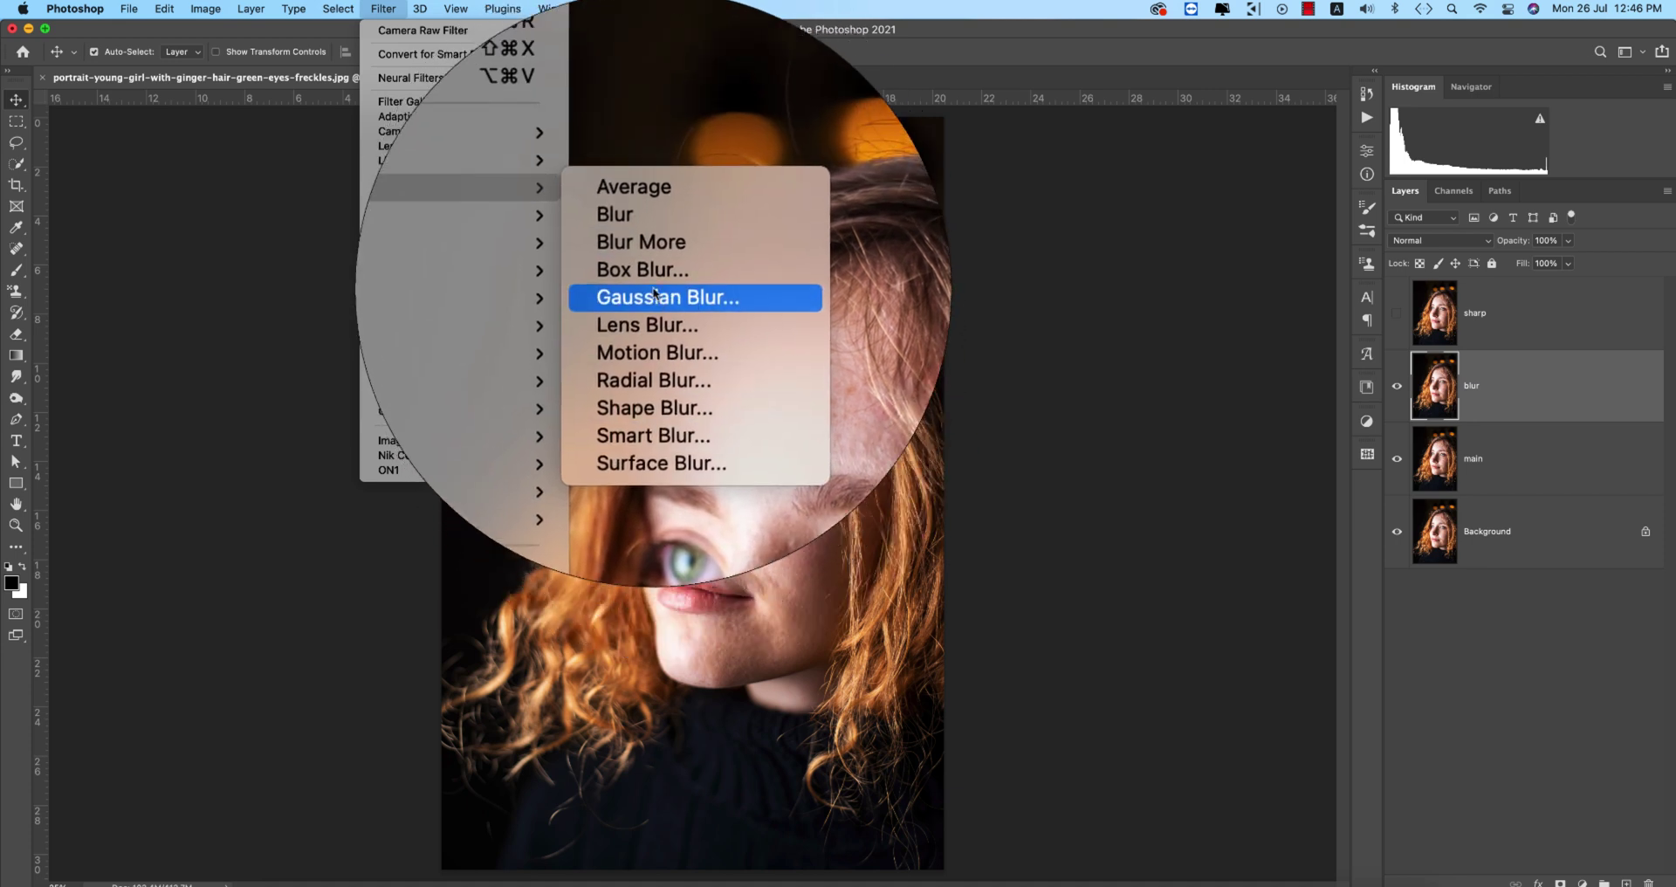
click(656, 294)
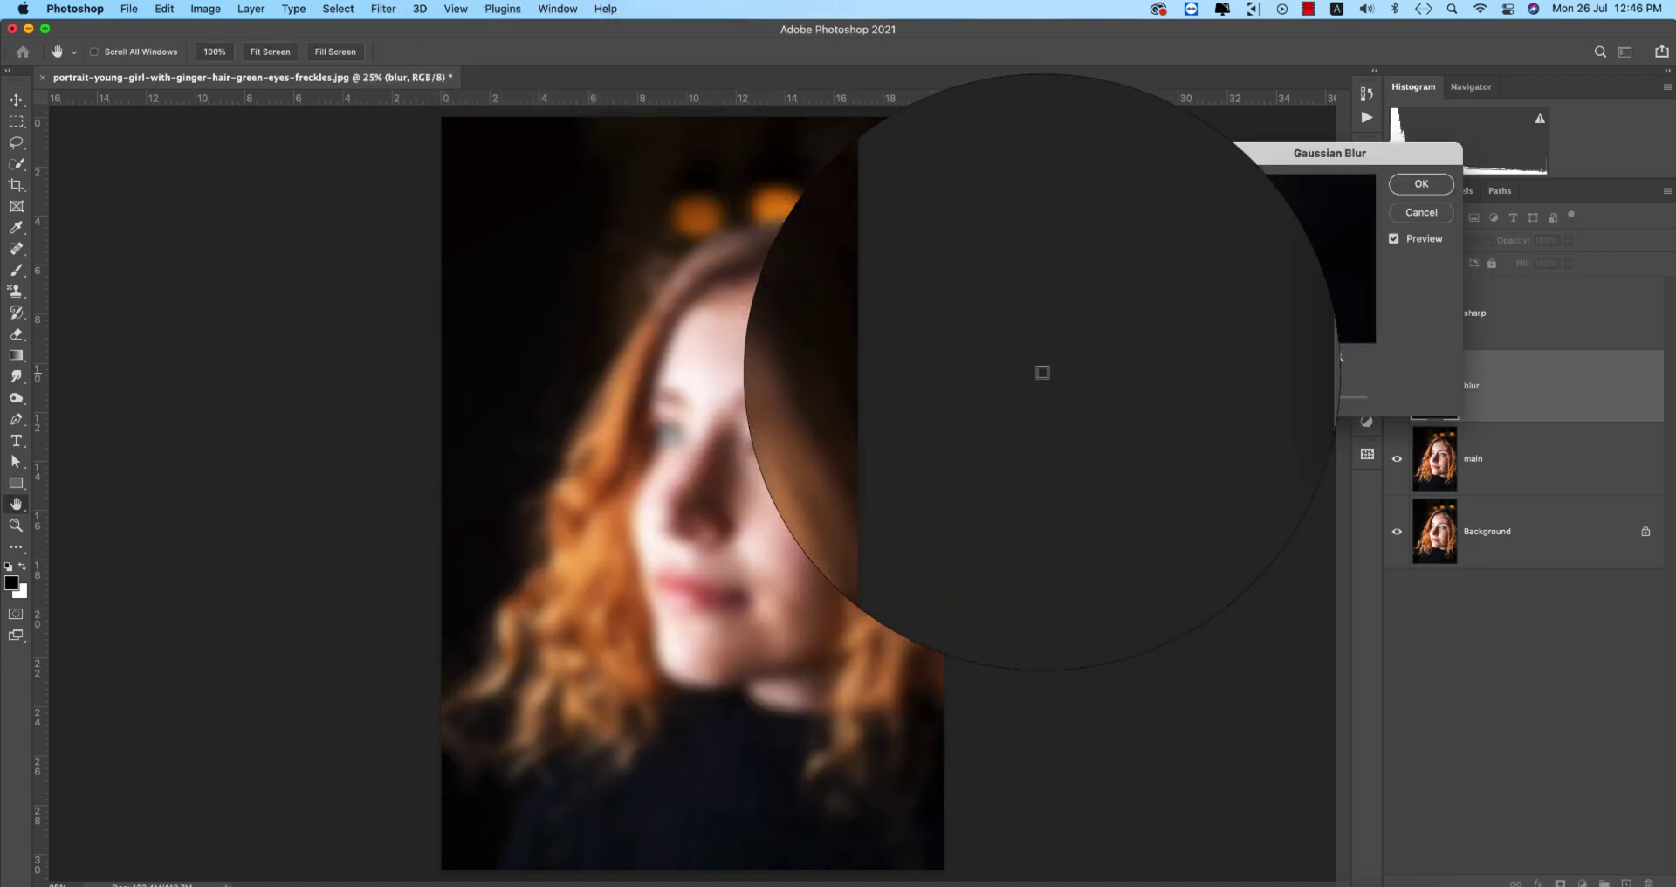
drag(1276, 404, 1293, 406)
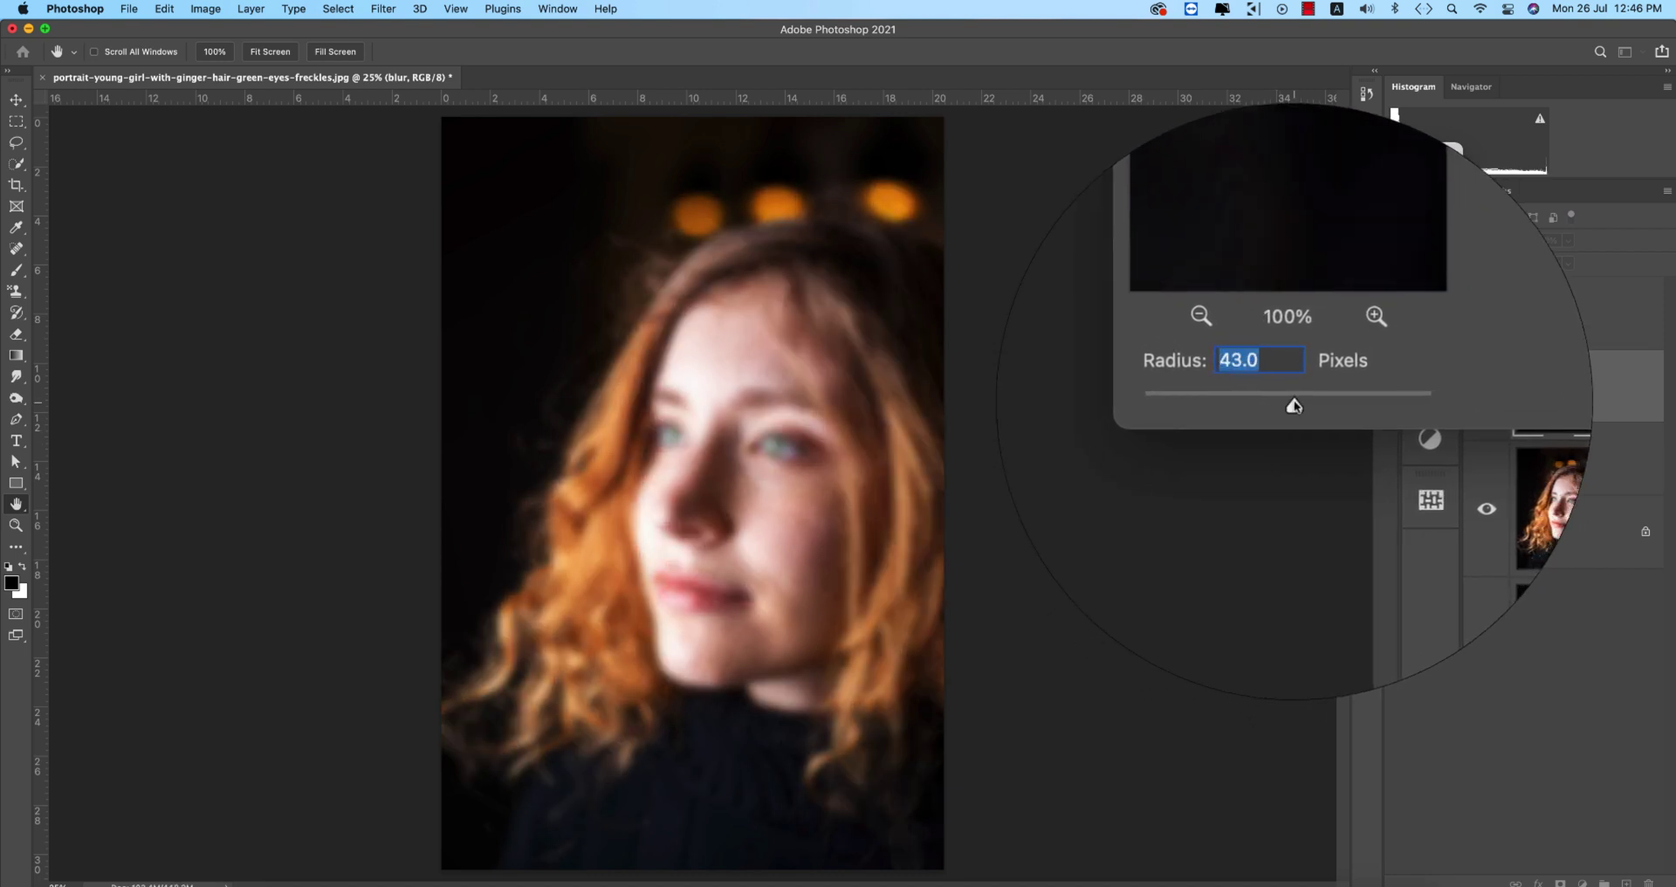
click(1433, 172)
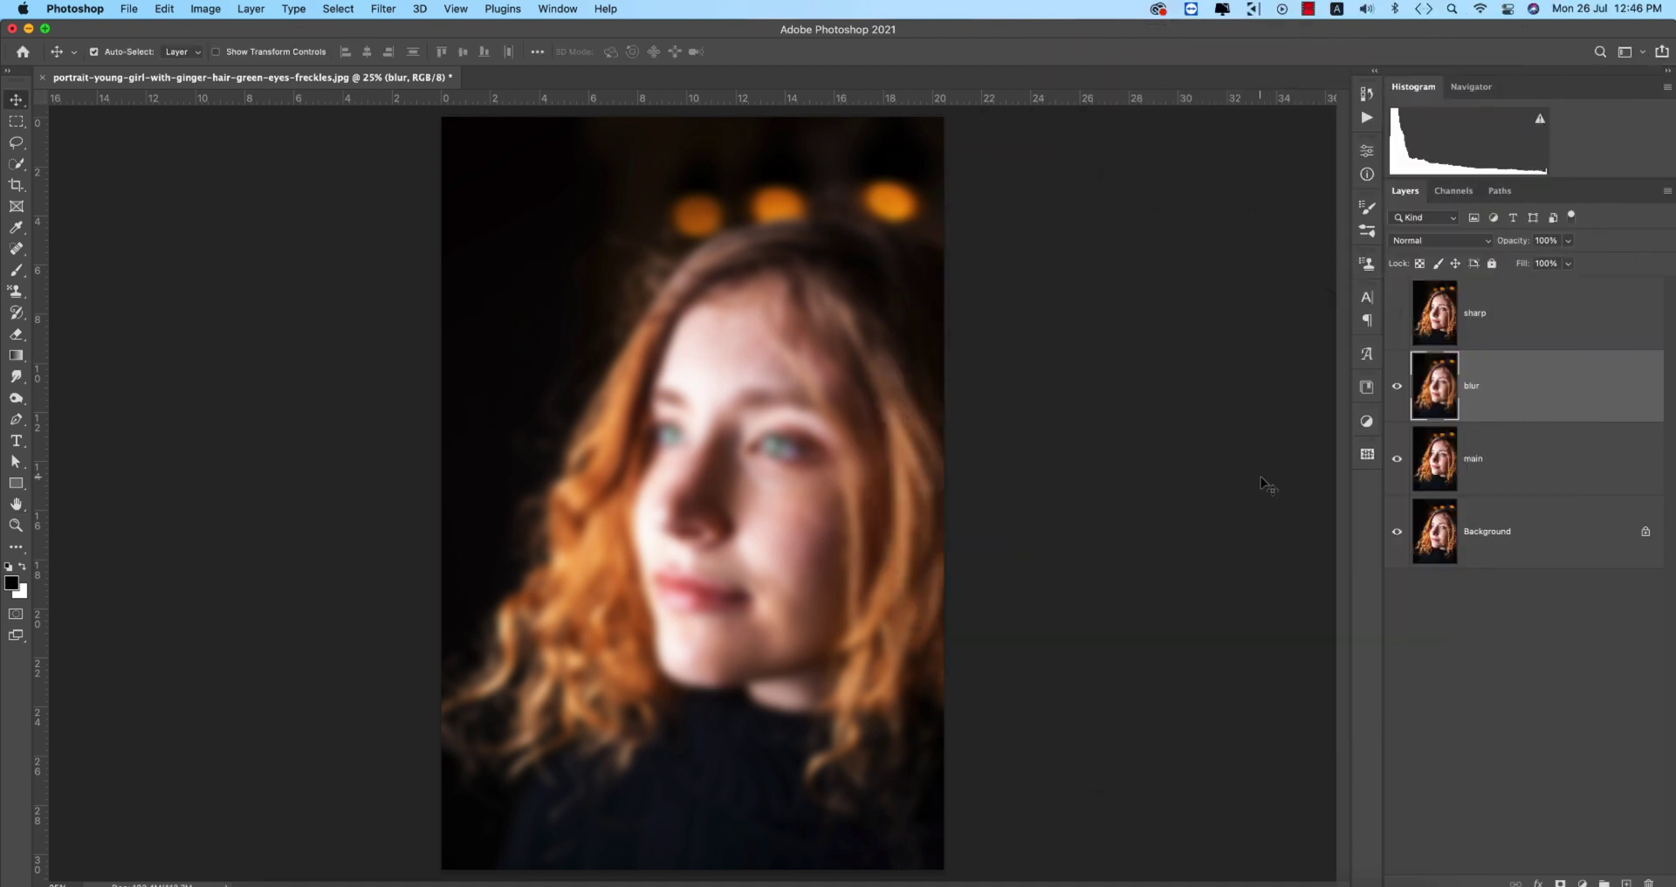
Step: Apply a High Pass of about 3 pixels to the sharp layer and blend it in Hard Light
click(1397, 312)
click(1484, 313)
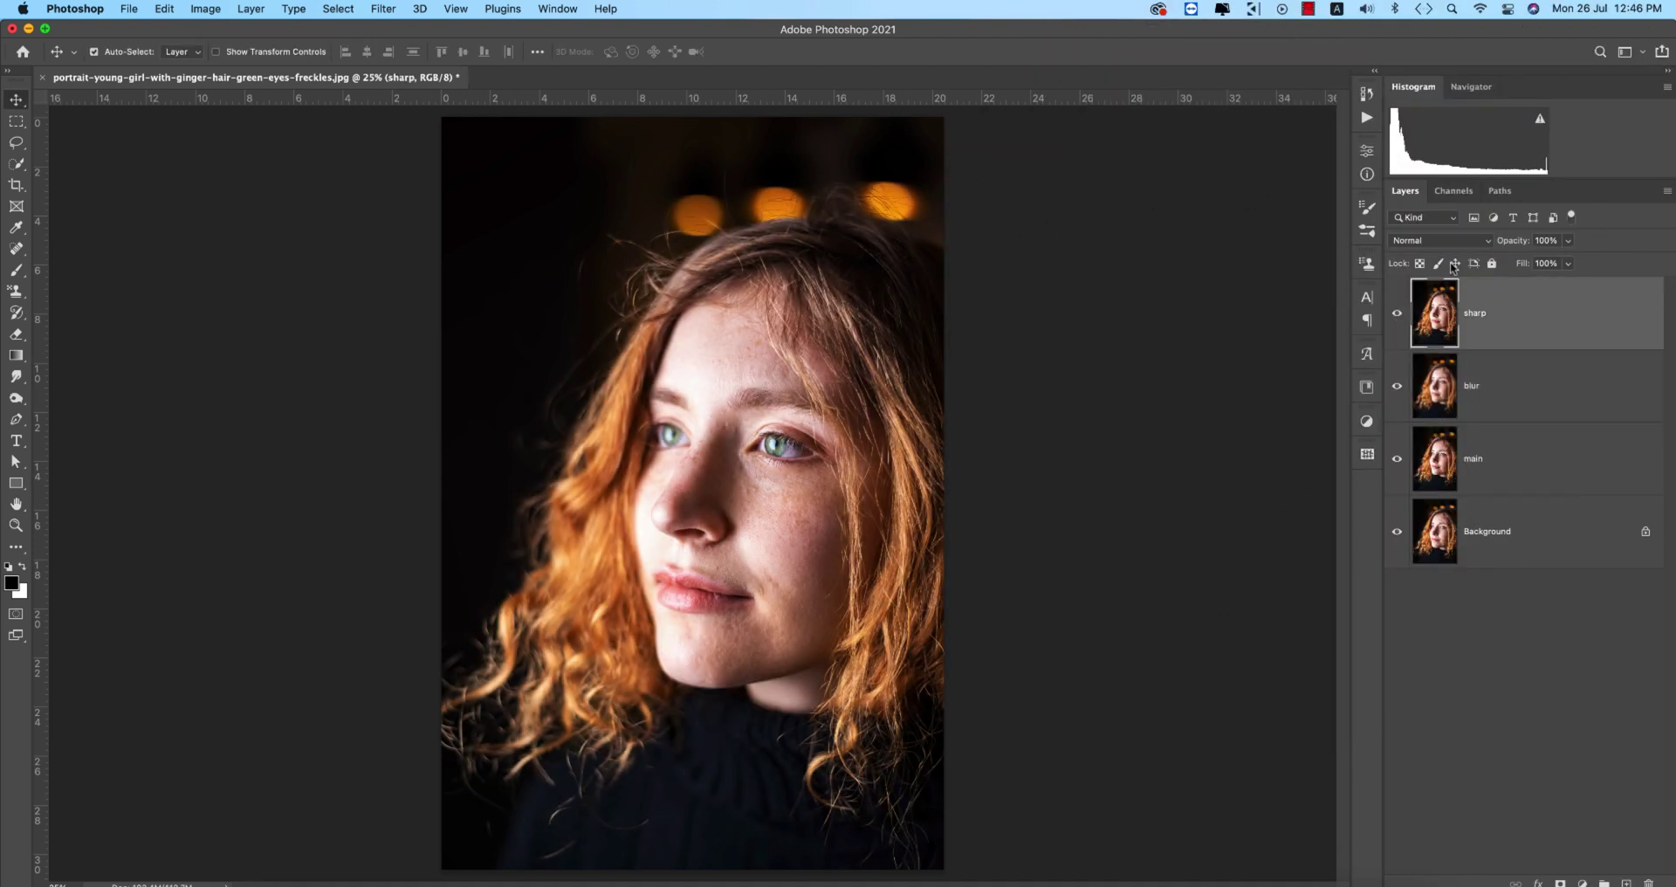
click(383, 8)
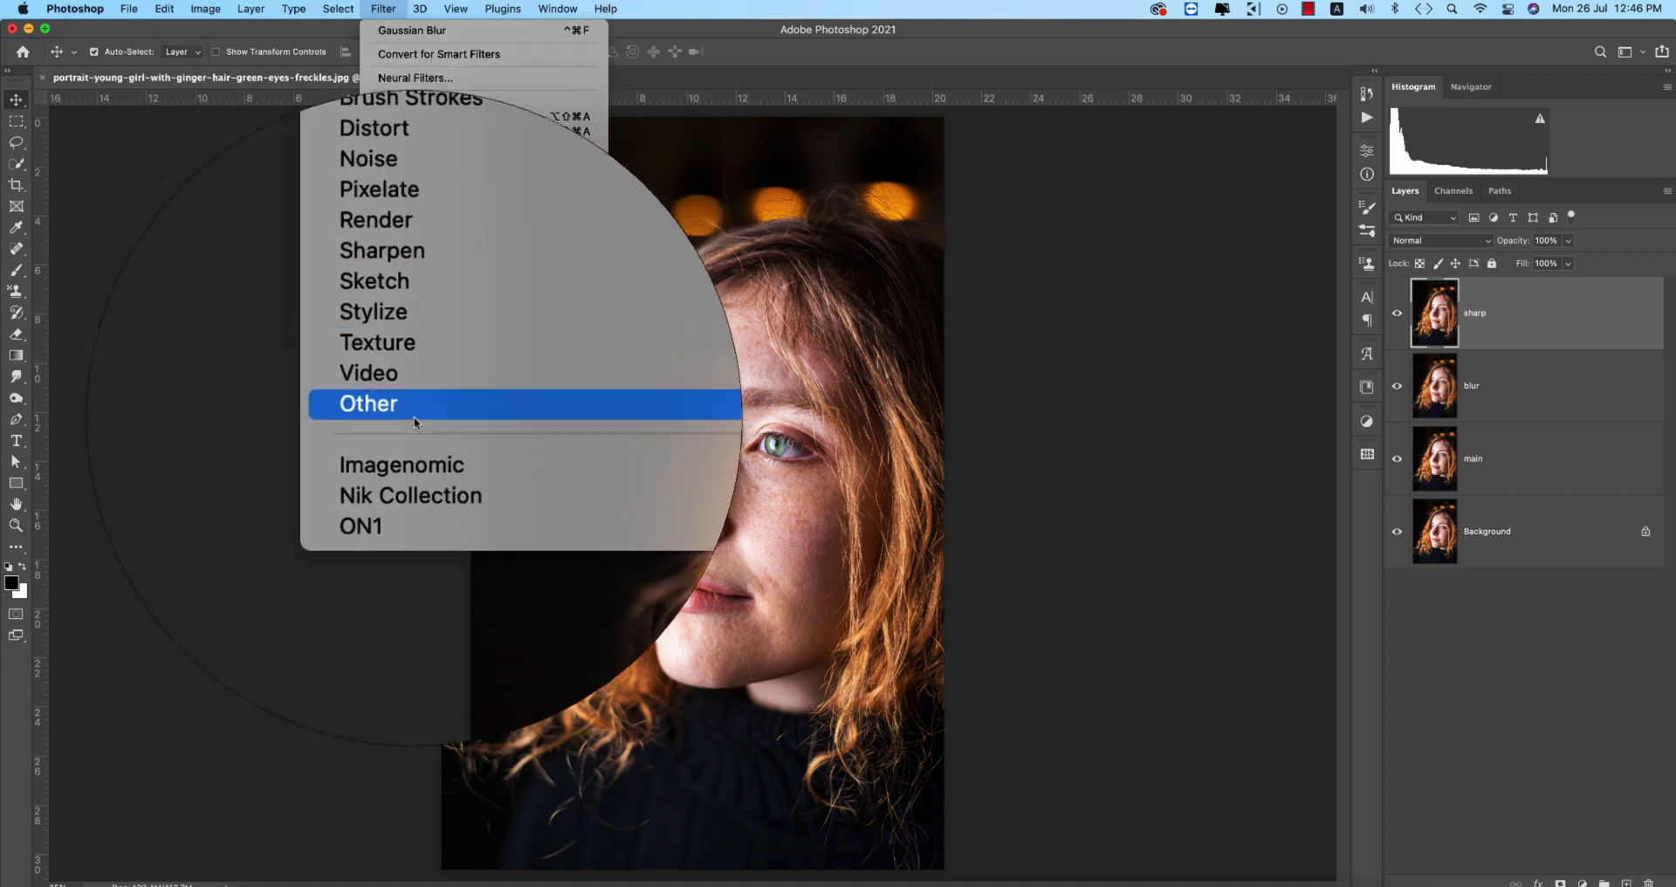
mouse_move(585, 411)
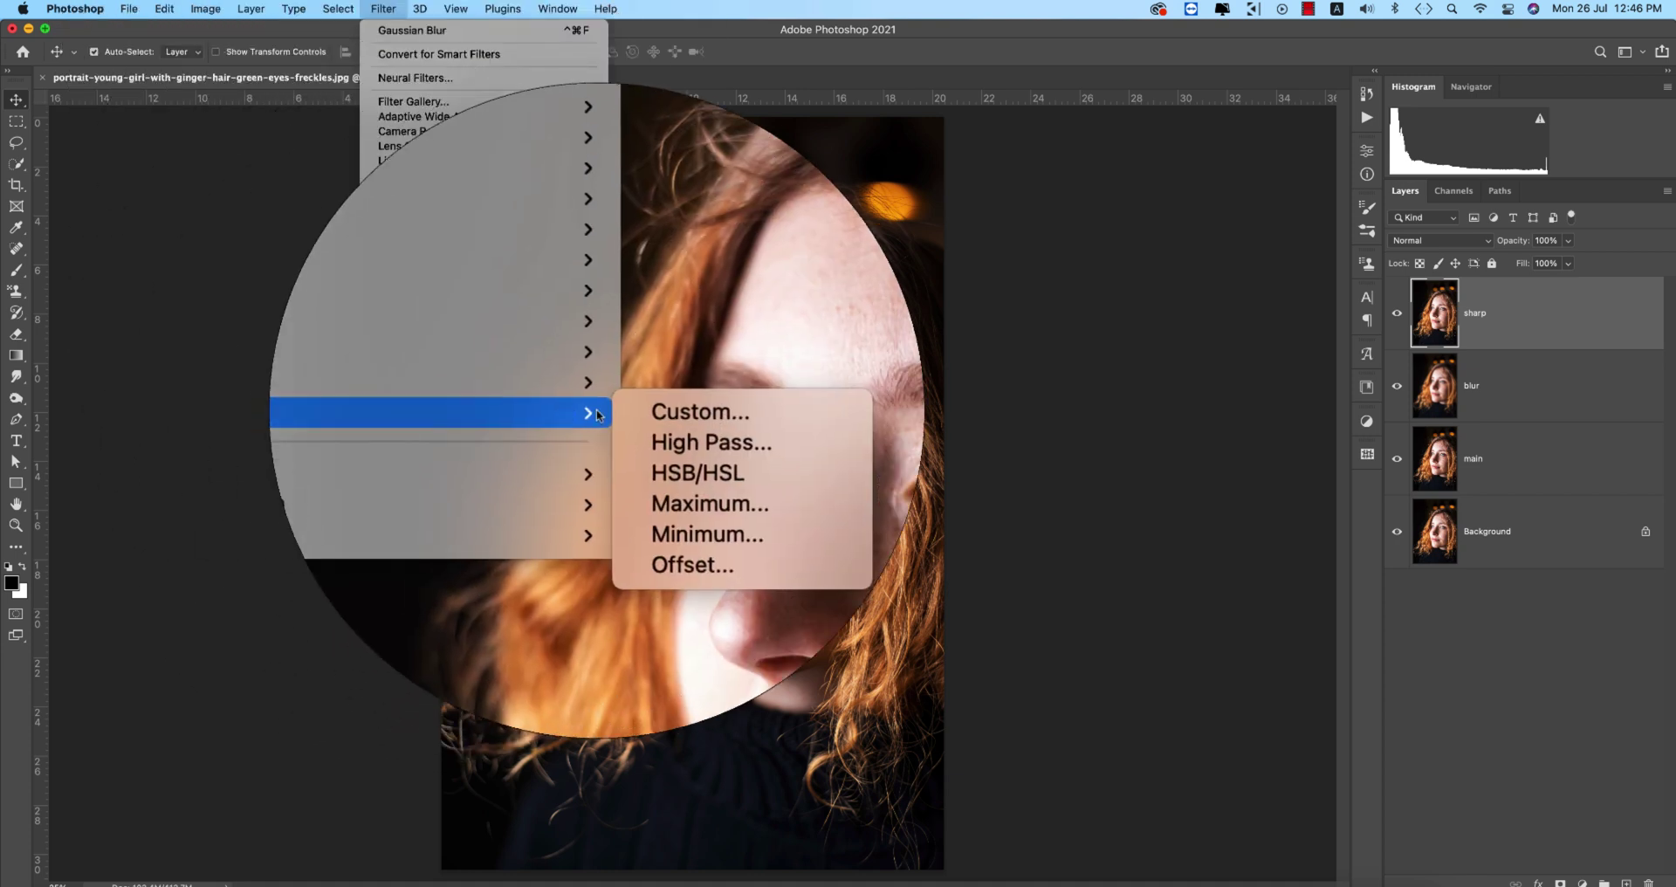
click(646, 426)
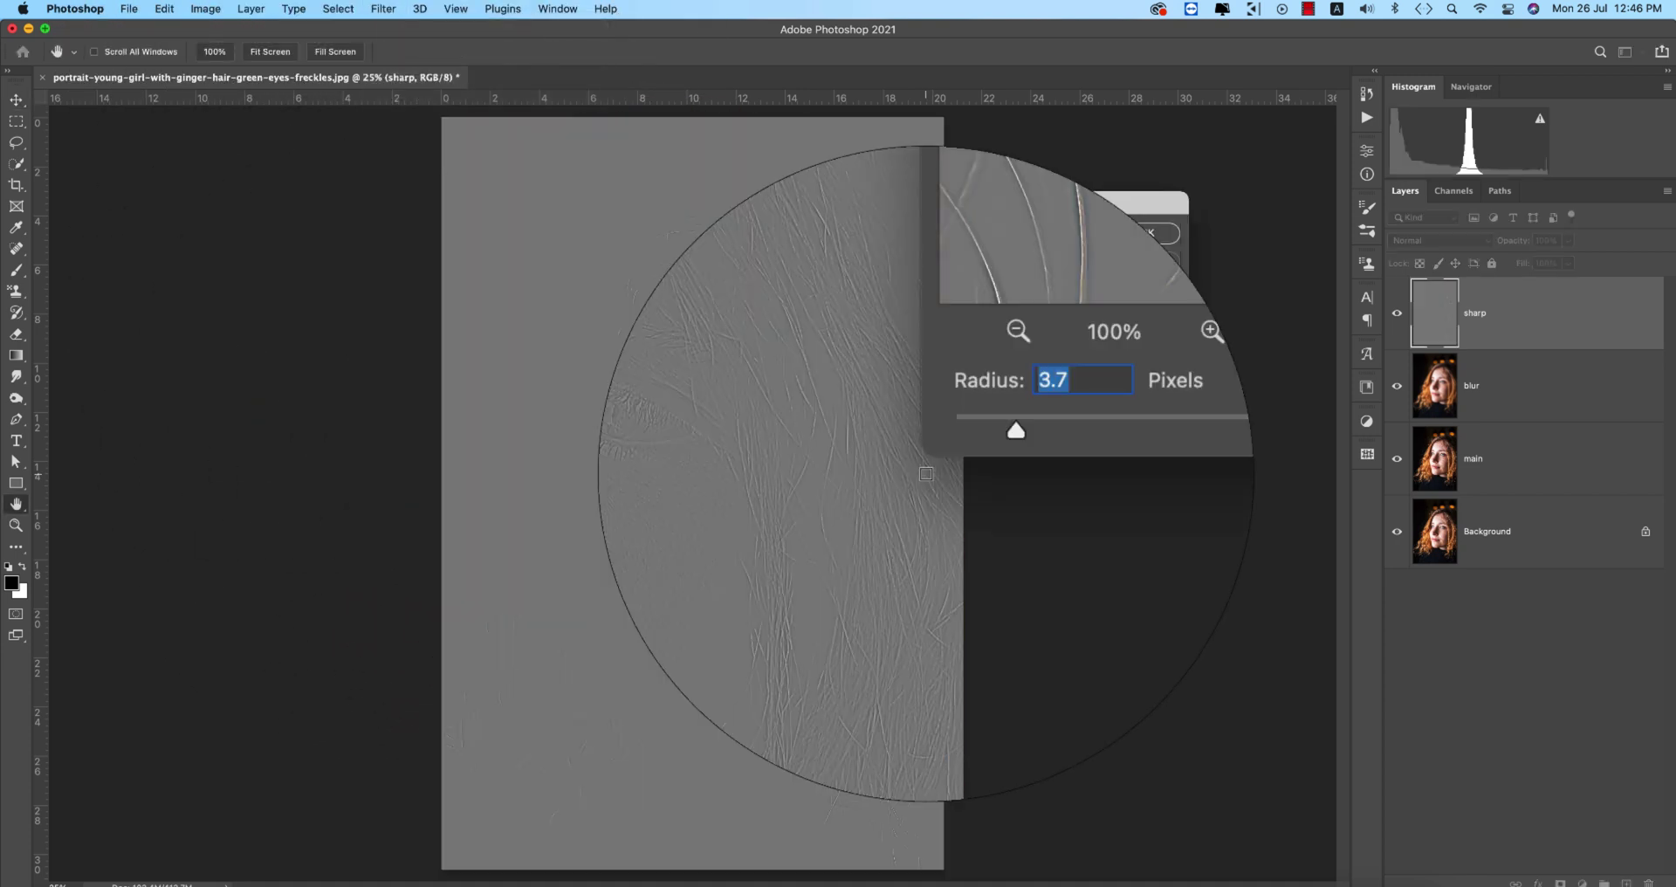
click(781, 532)
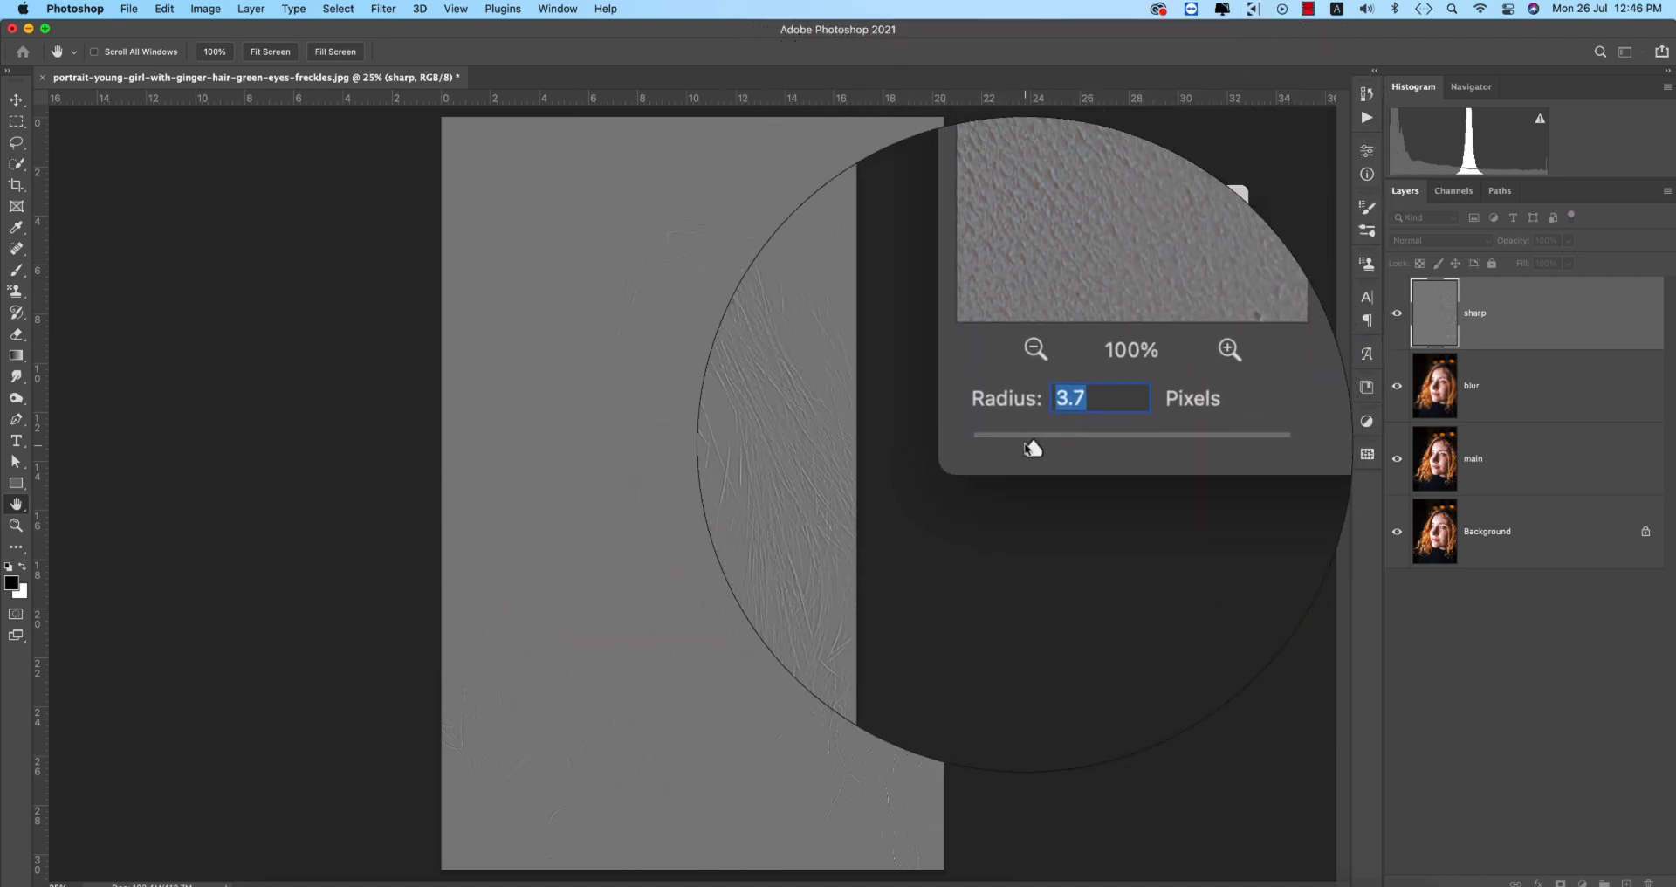
mouse_move(1021, 442)
mouse_down()
mouse_move(1036, 445)
mouse_move(954, 436)
mouse_move(1022, 449)
mouse_up()
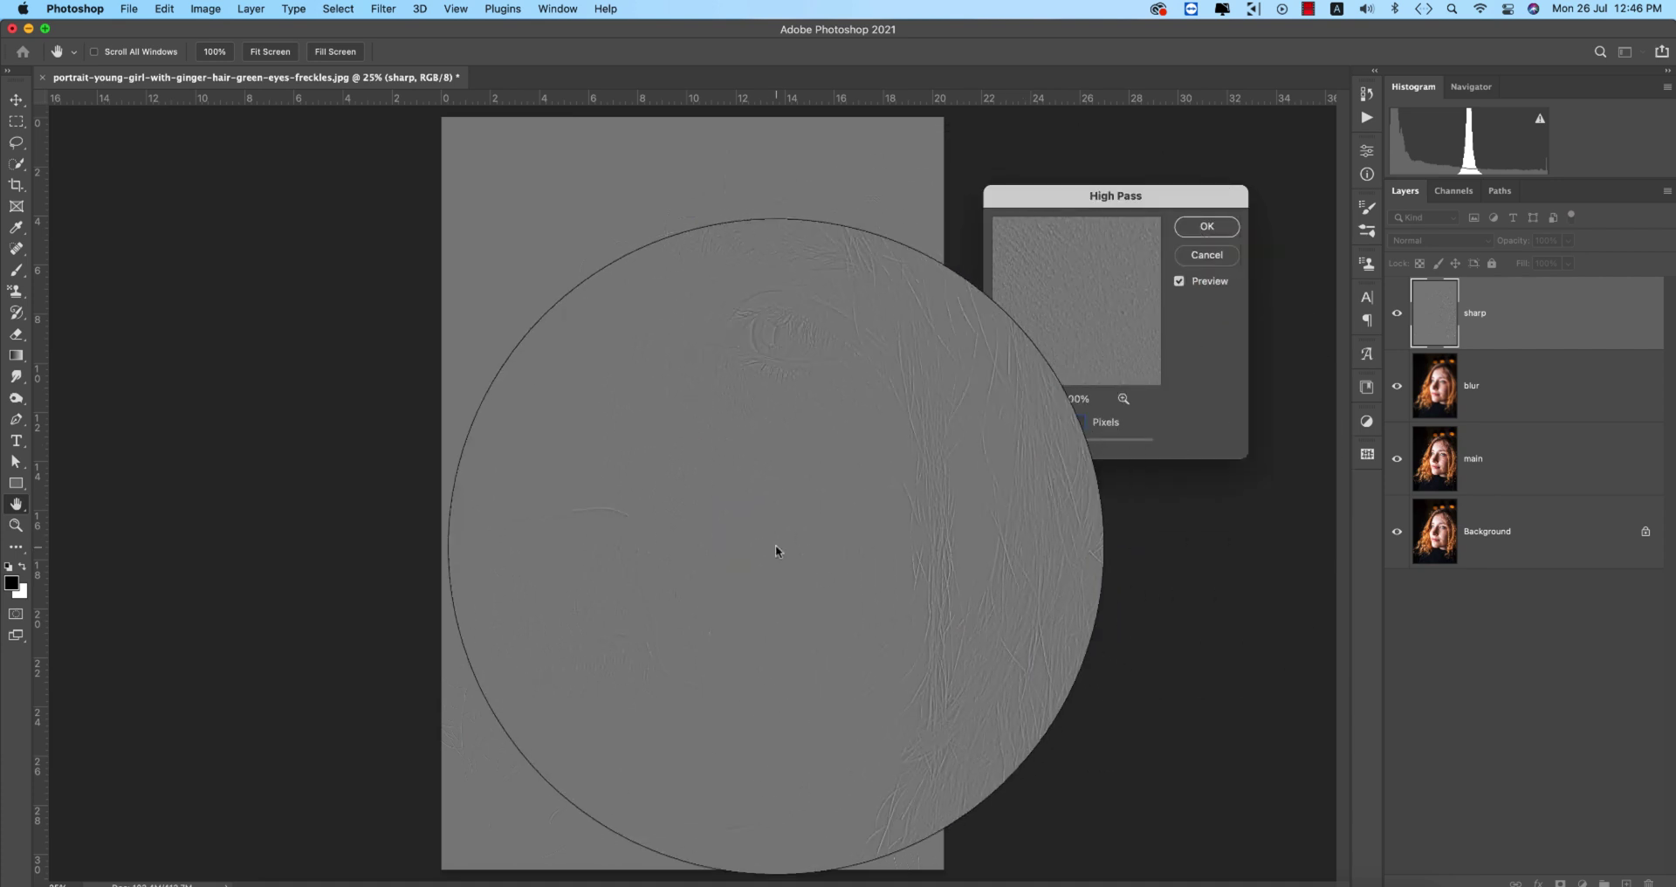
click(1171, 229)
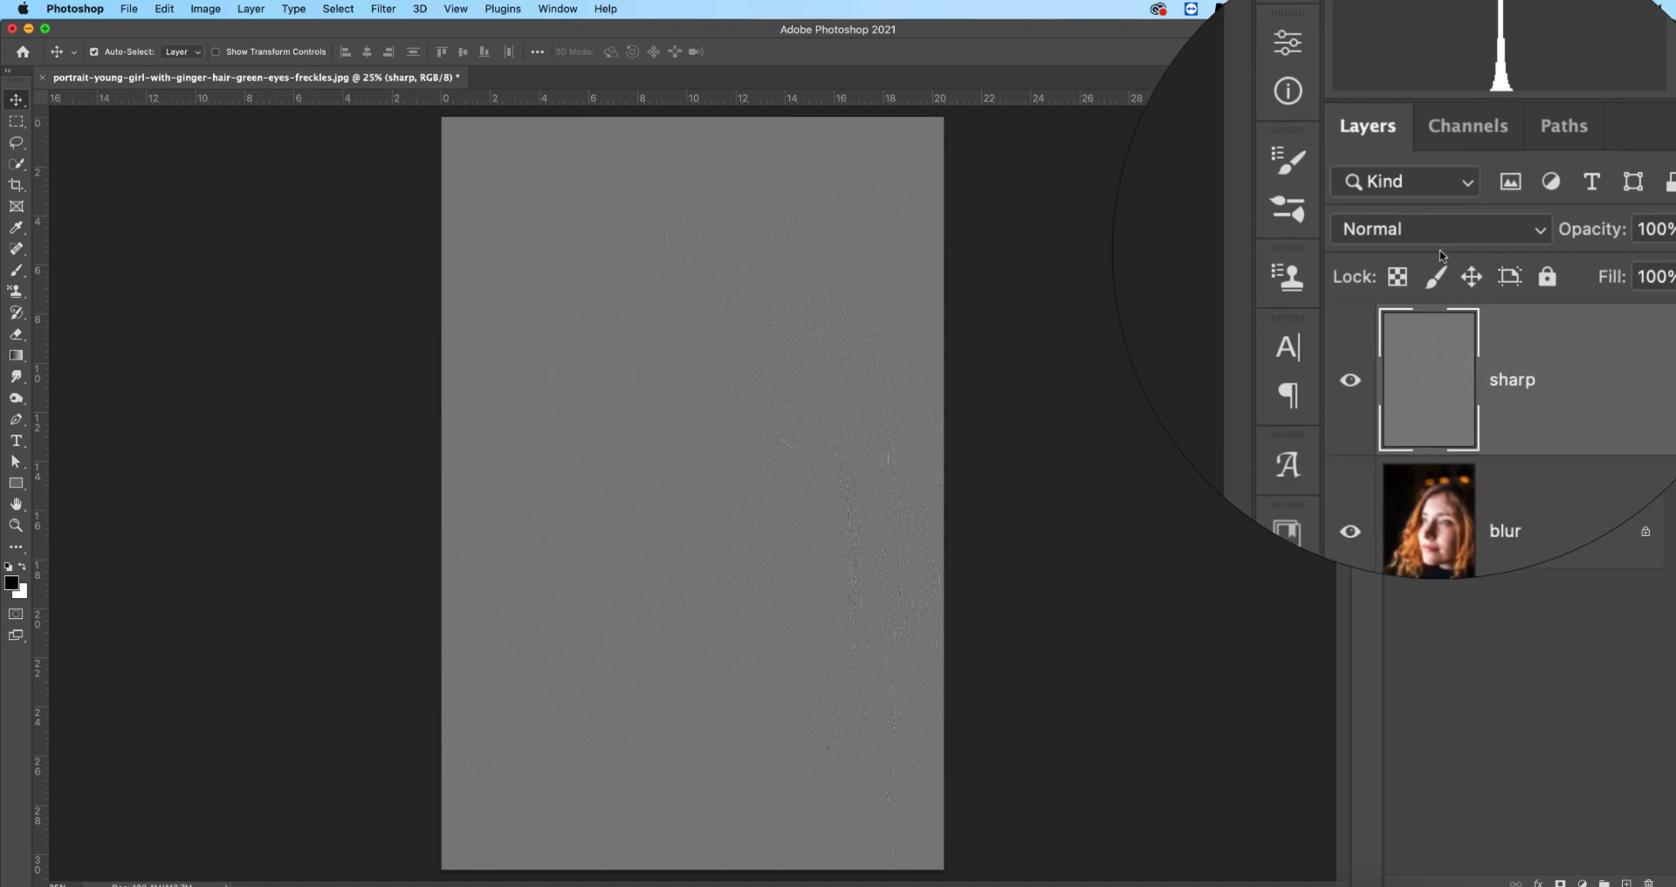
click(1441, 241)
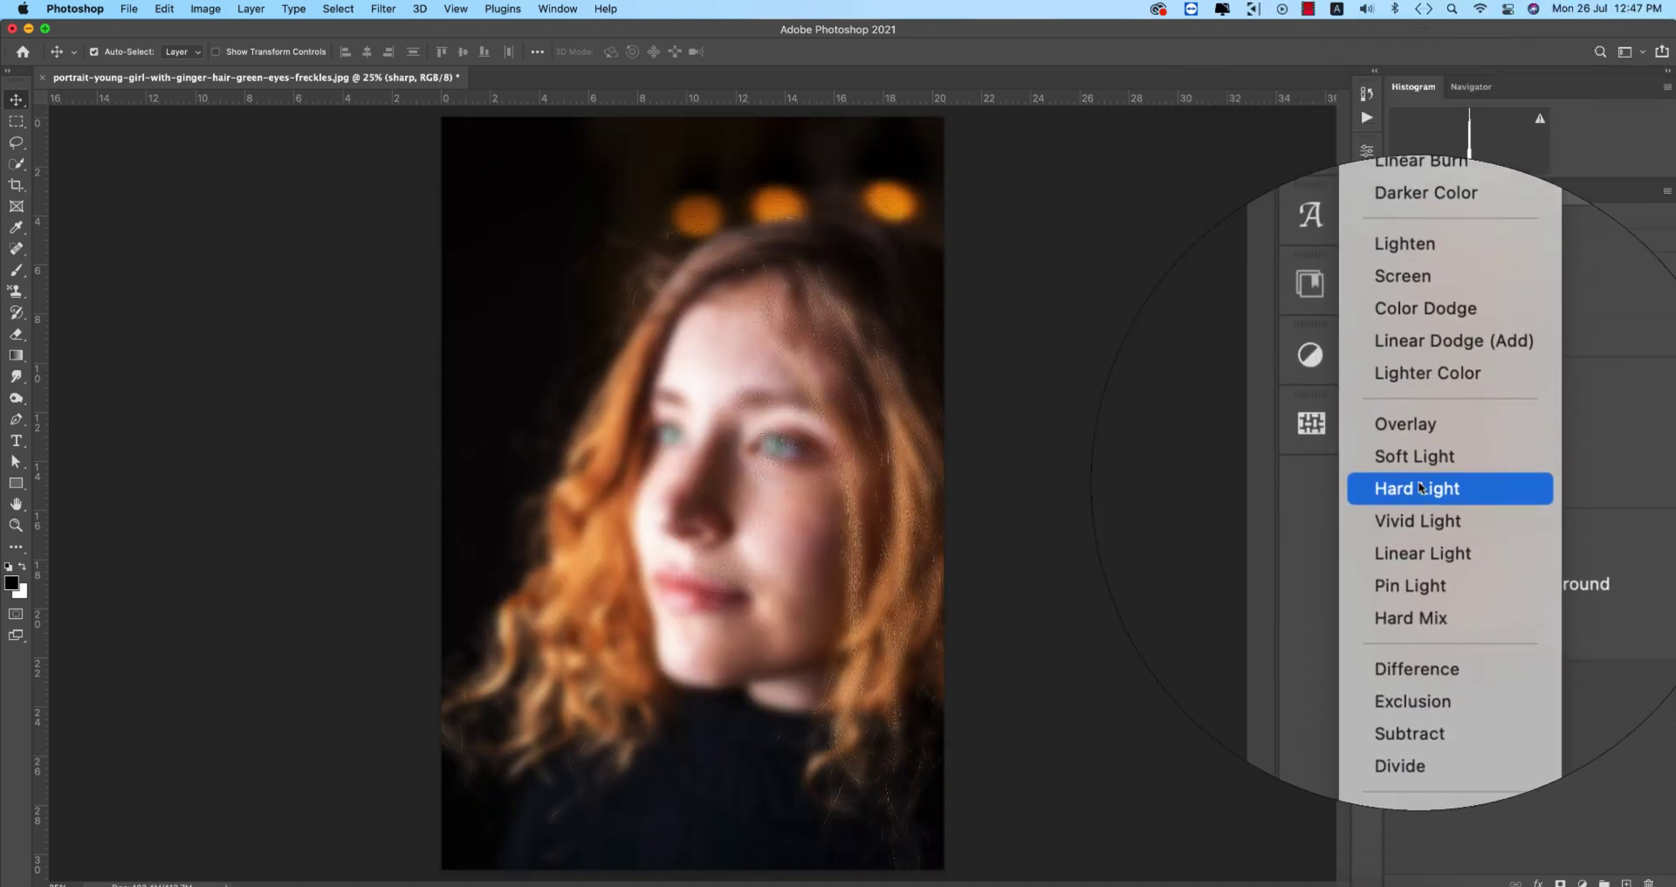
click(1420, 488)
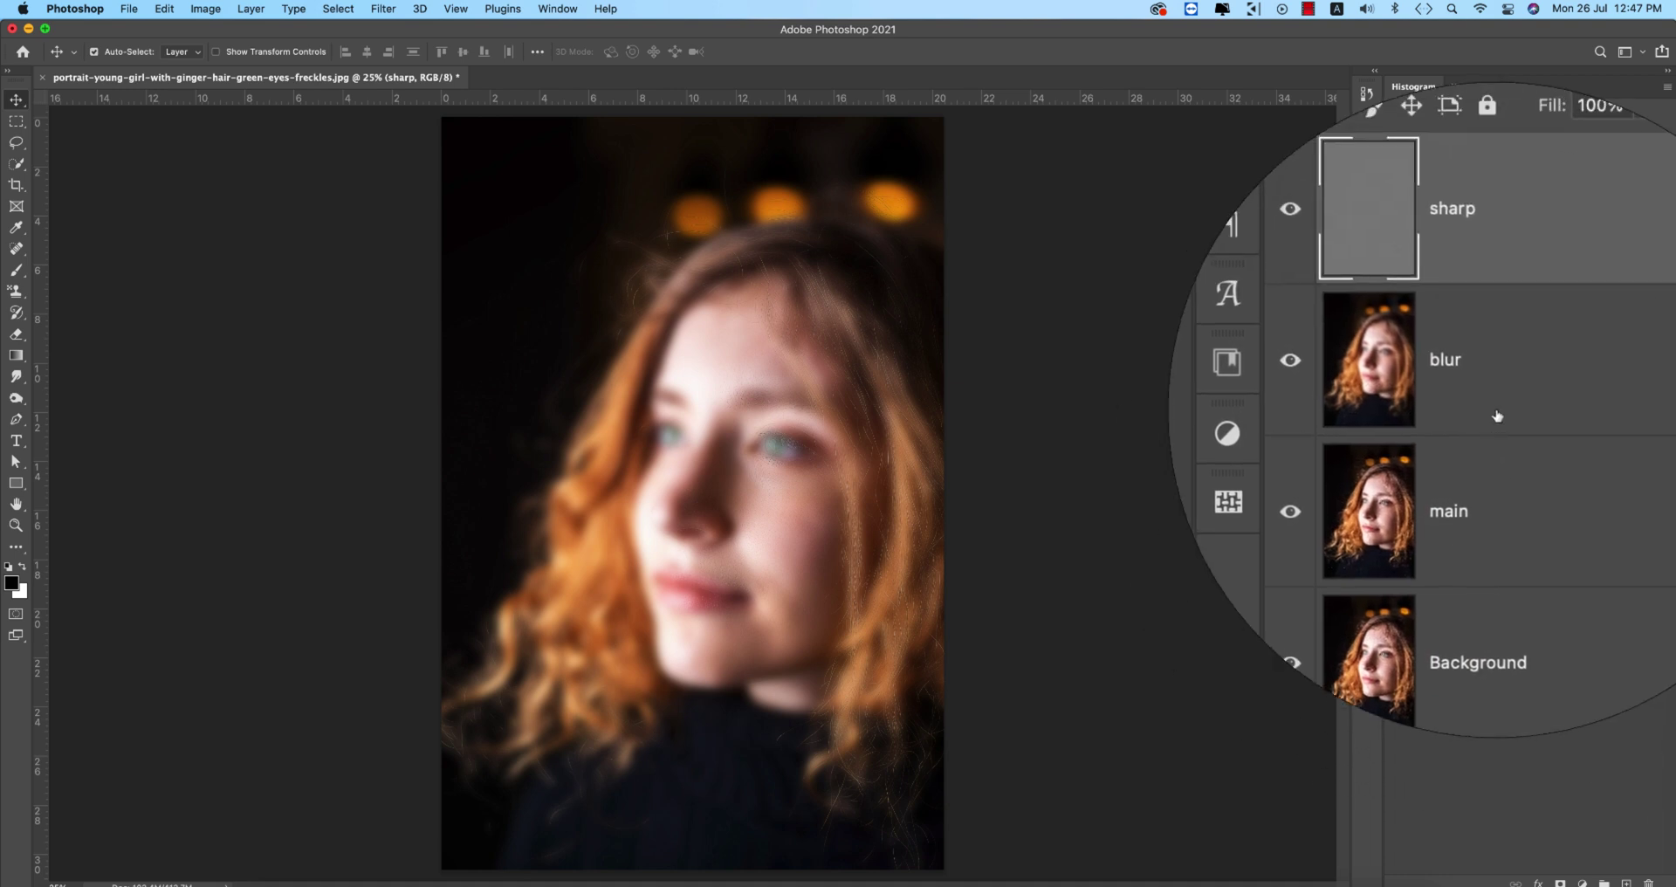
Step: Group blur and sharp into a group named retouch with an inverted black mask
click(1503, 403)
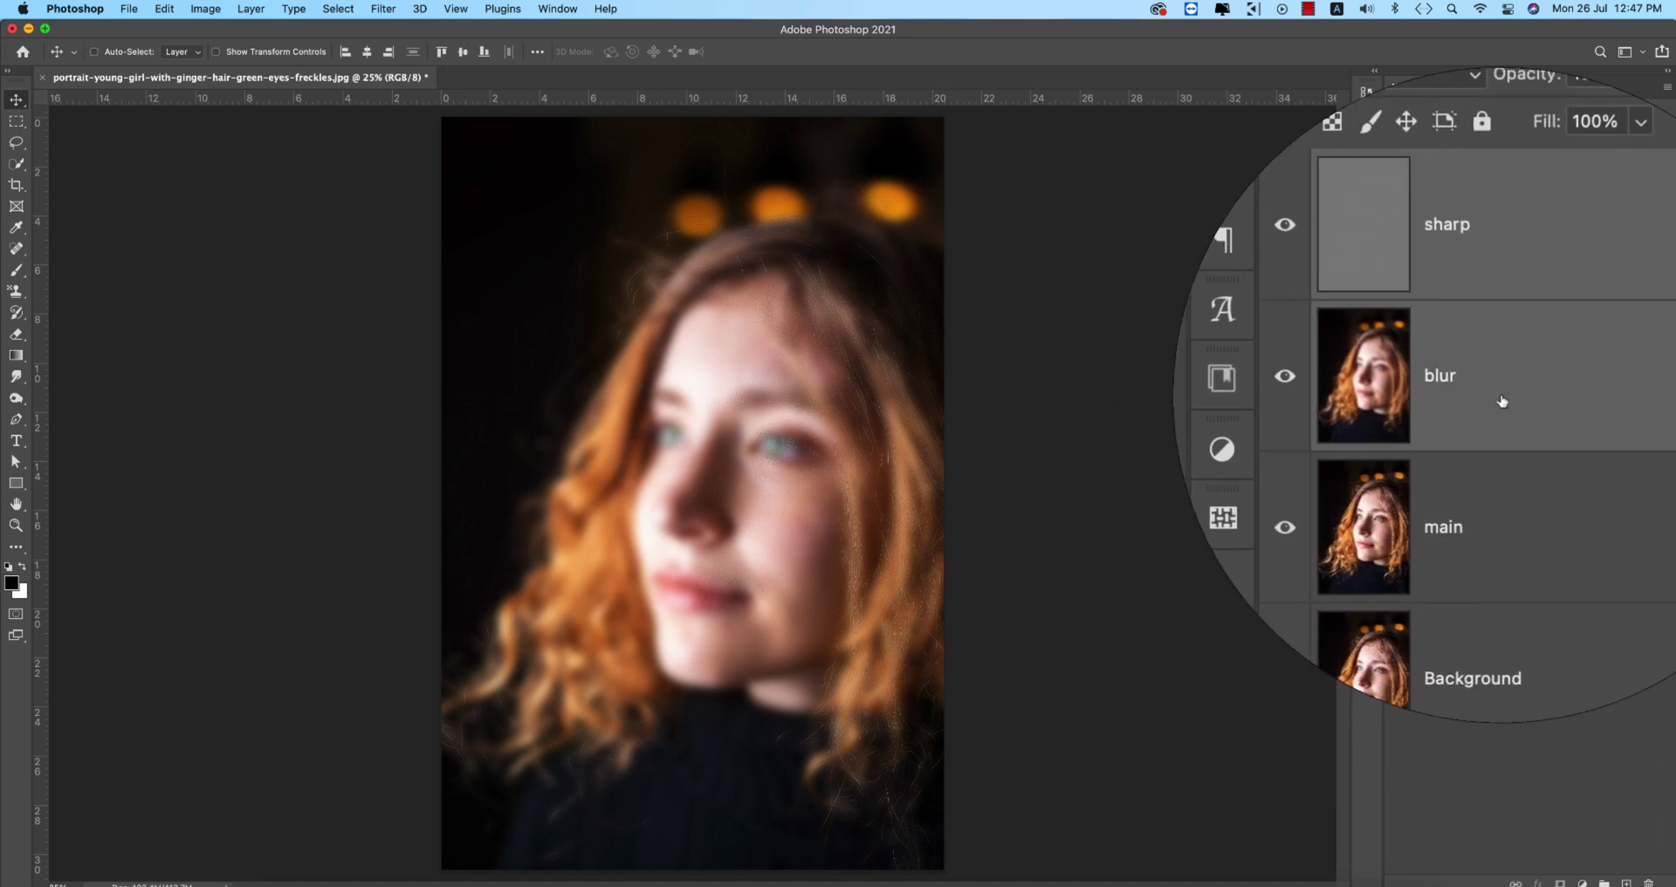
key(super+g)
double_click(1454, 291)
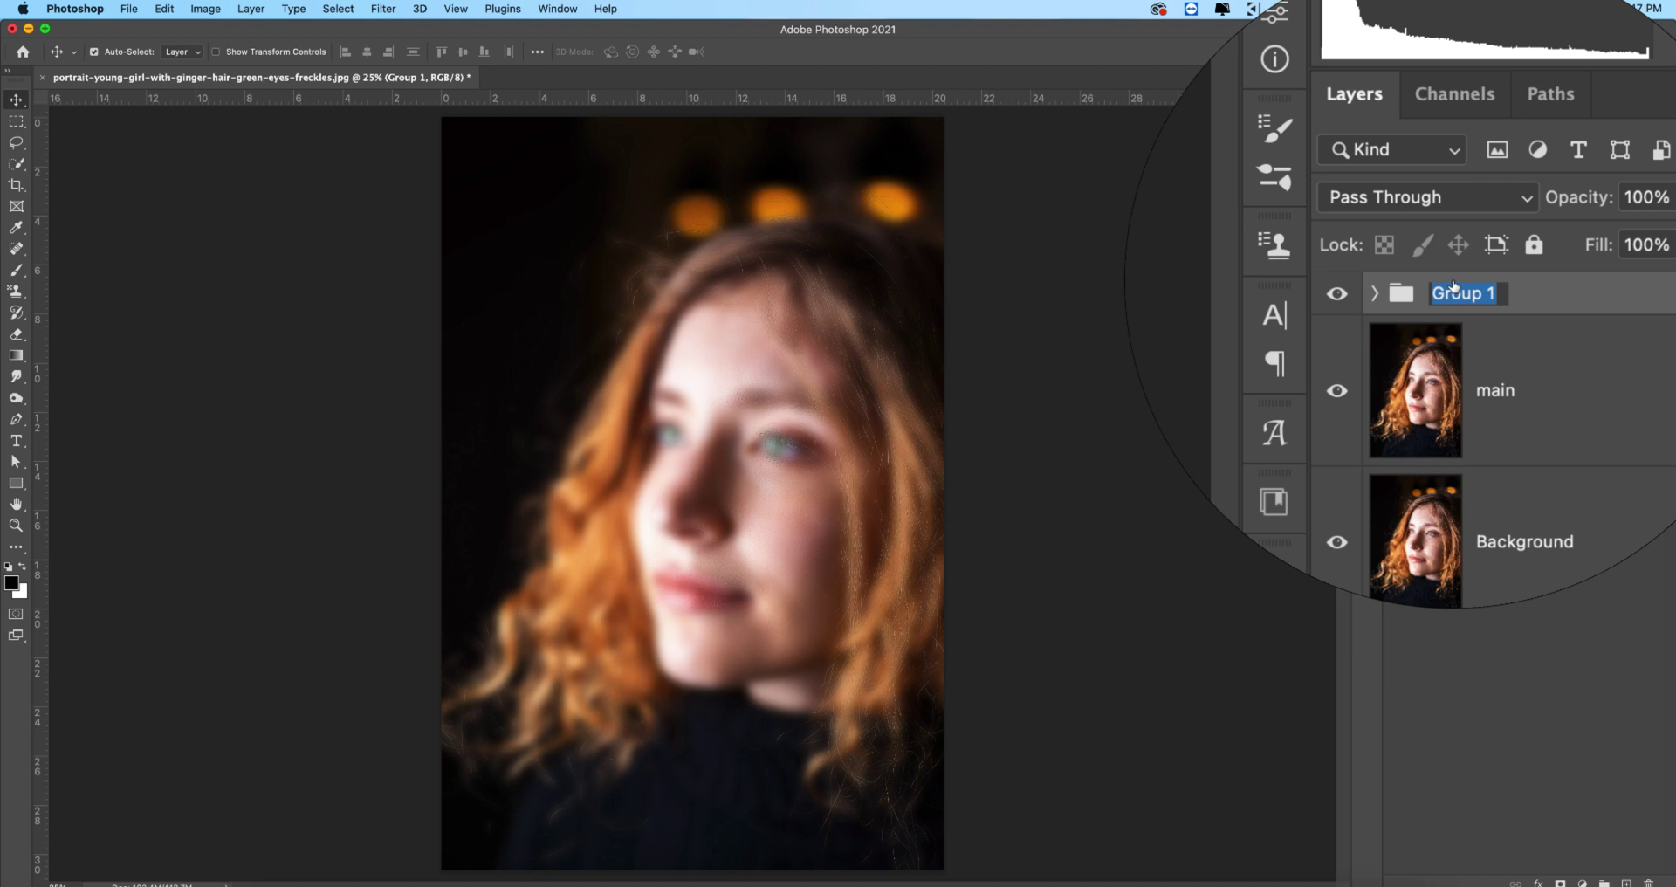
text(retouch)
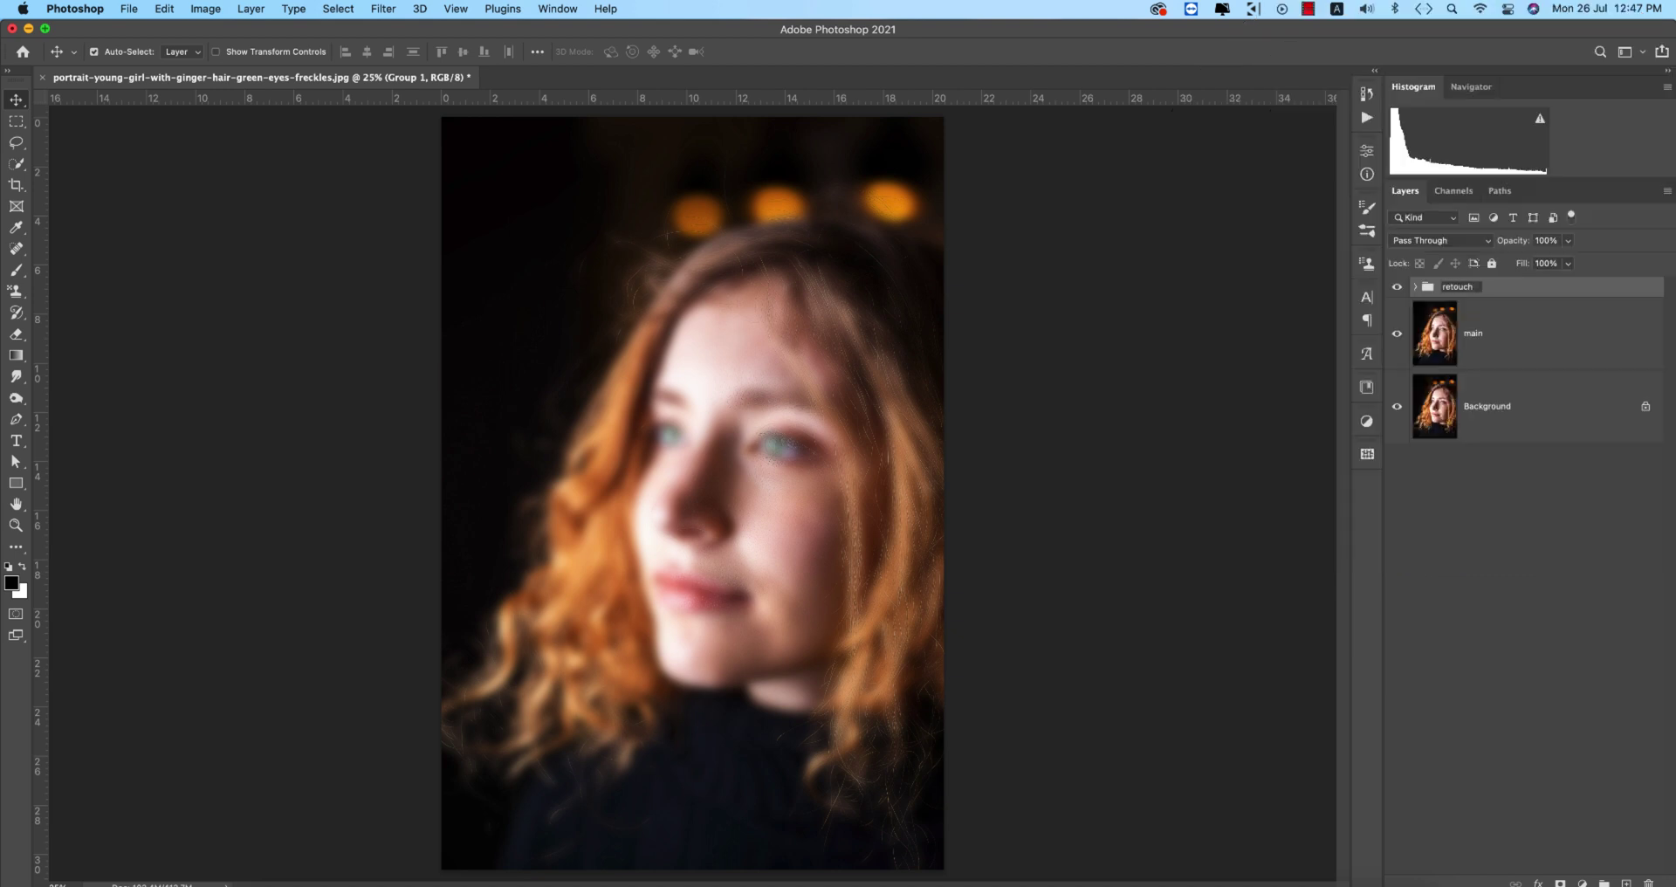
key(Return)
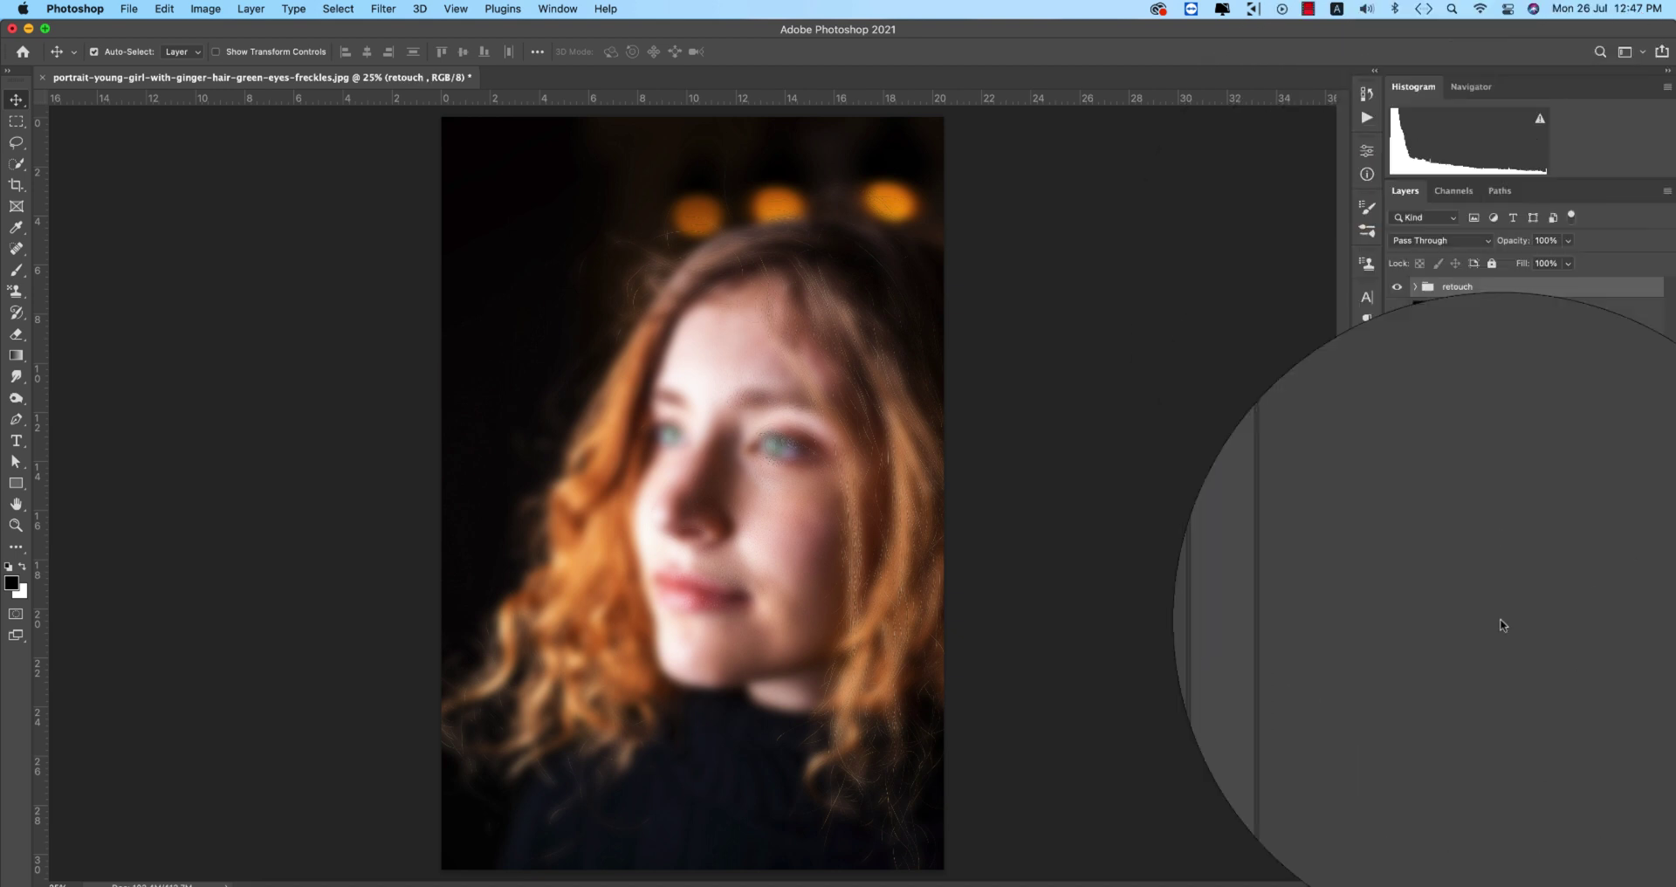
click(1561, 882)
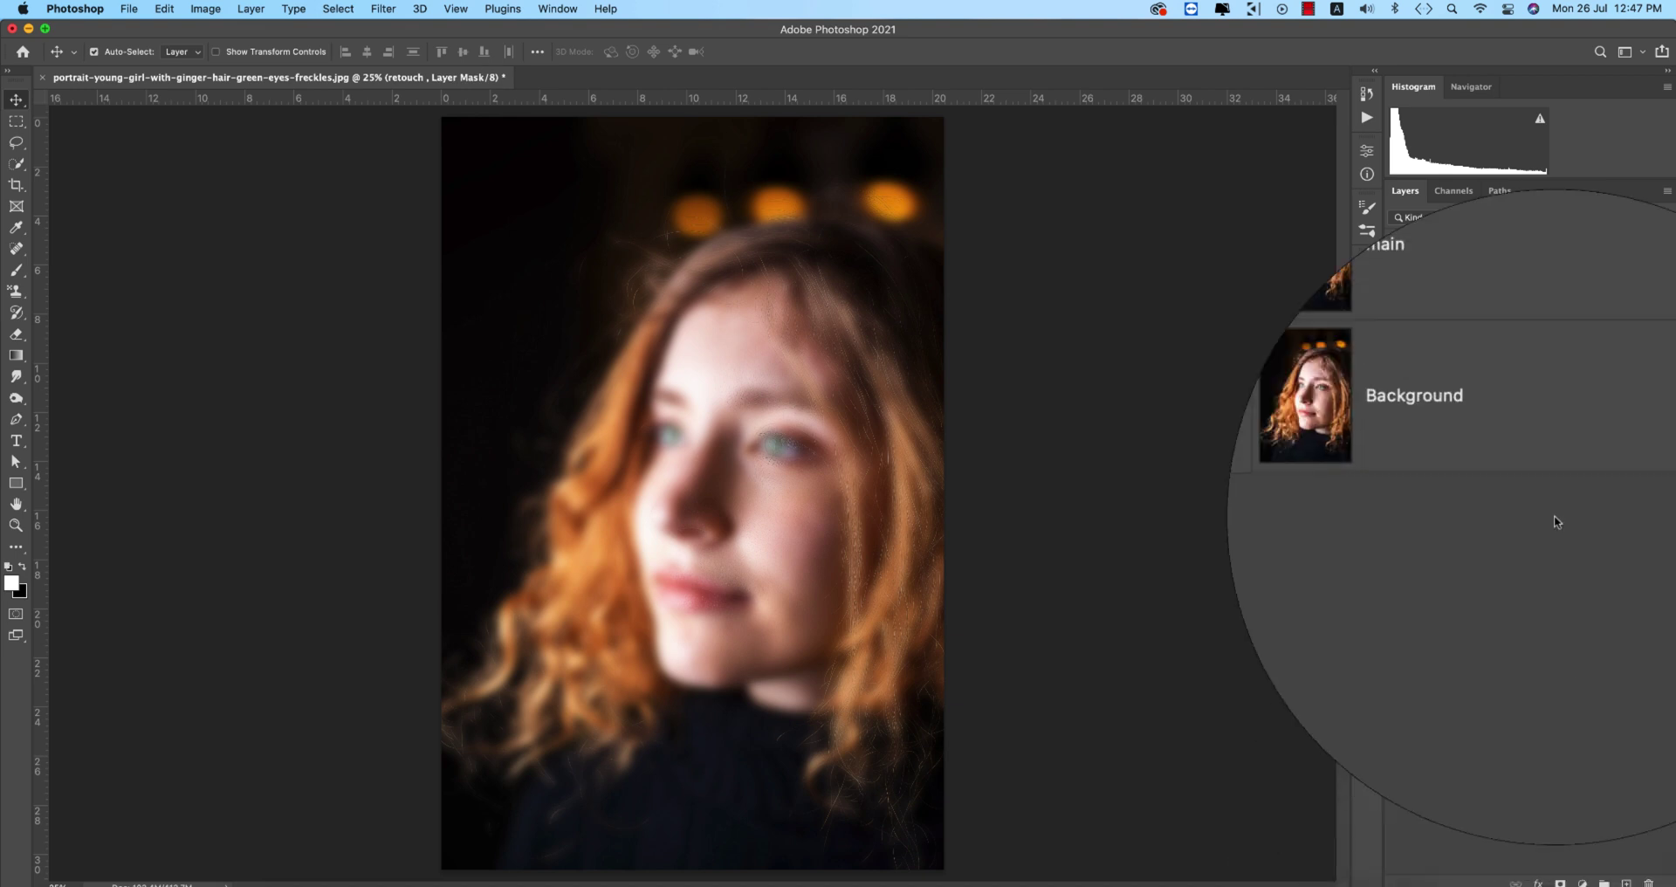
key(super+i)
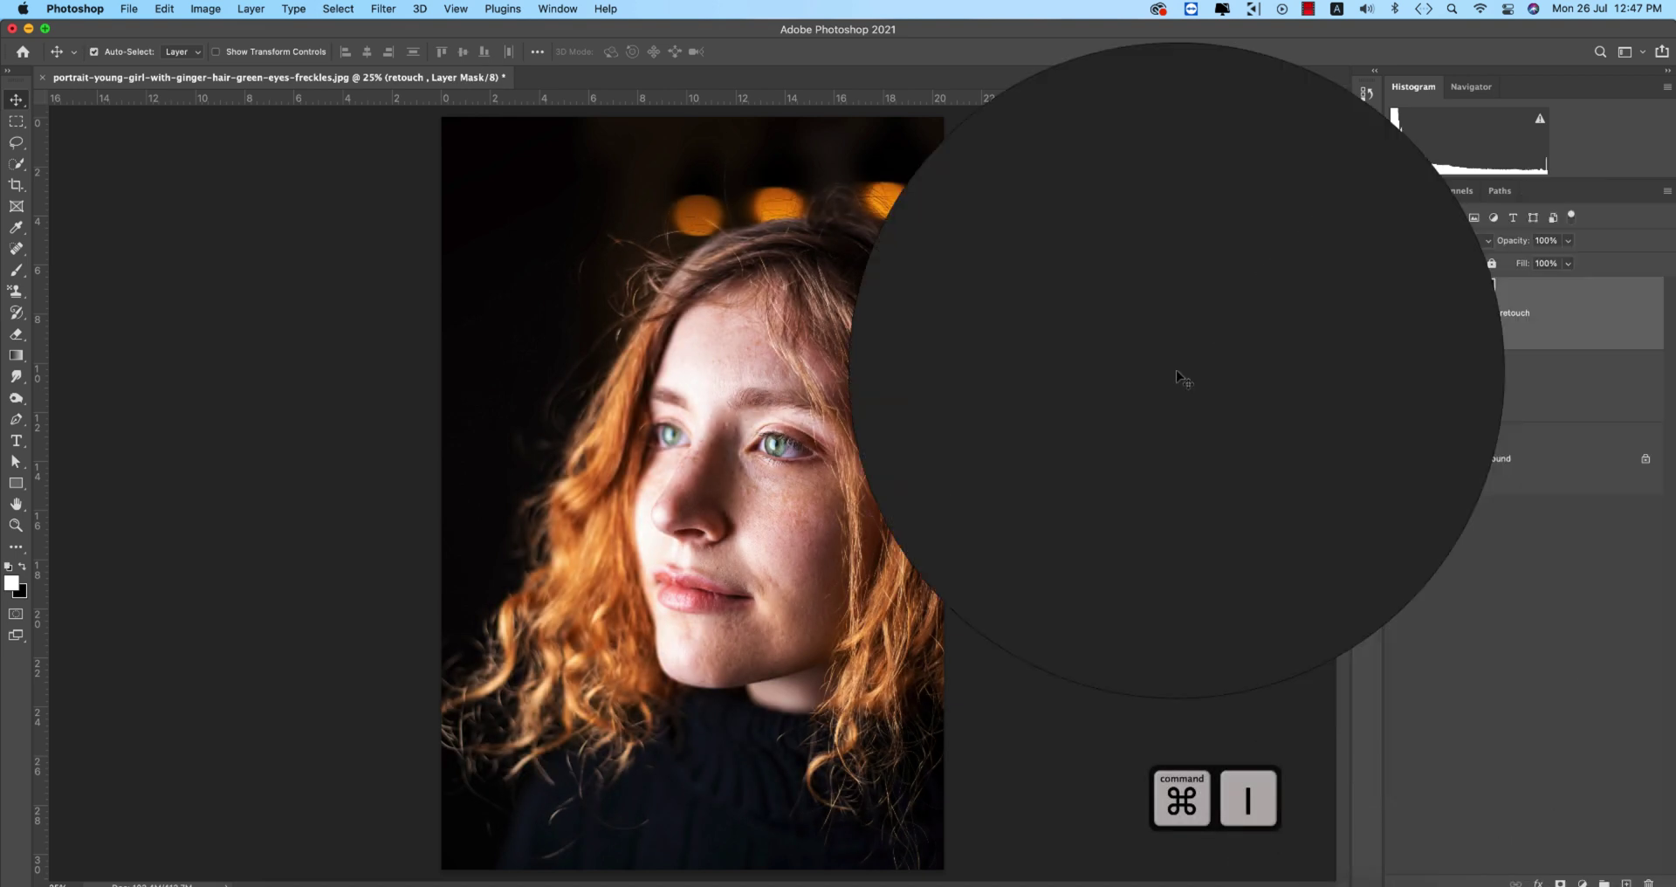
scroll(781, 539, up, 3)
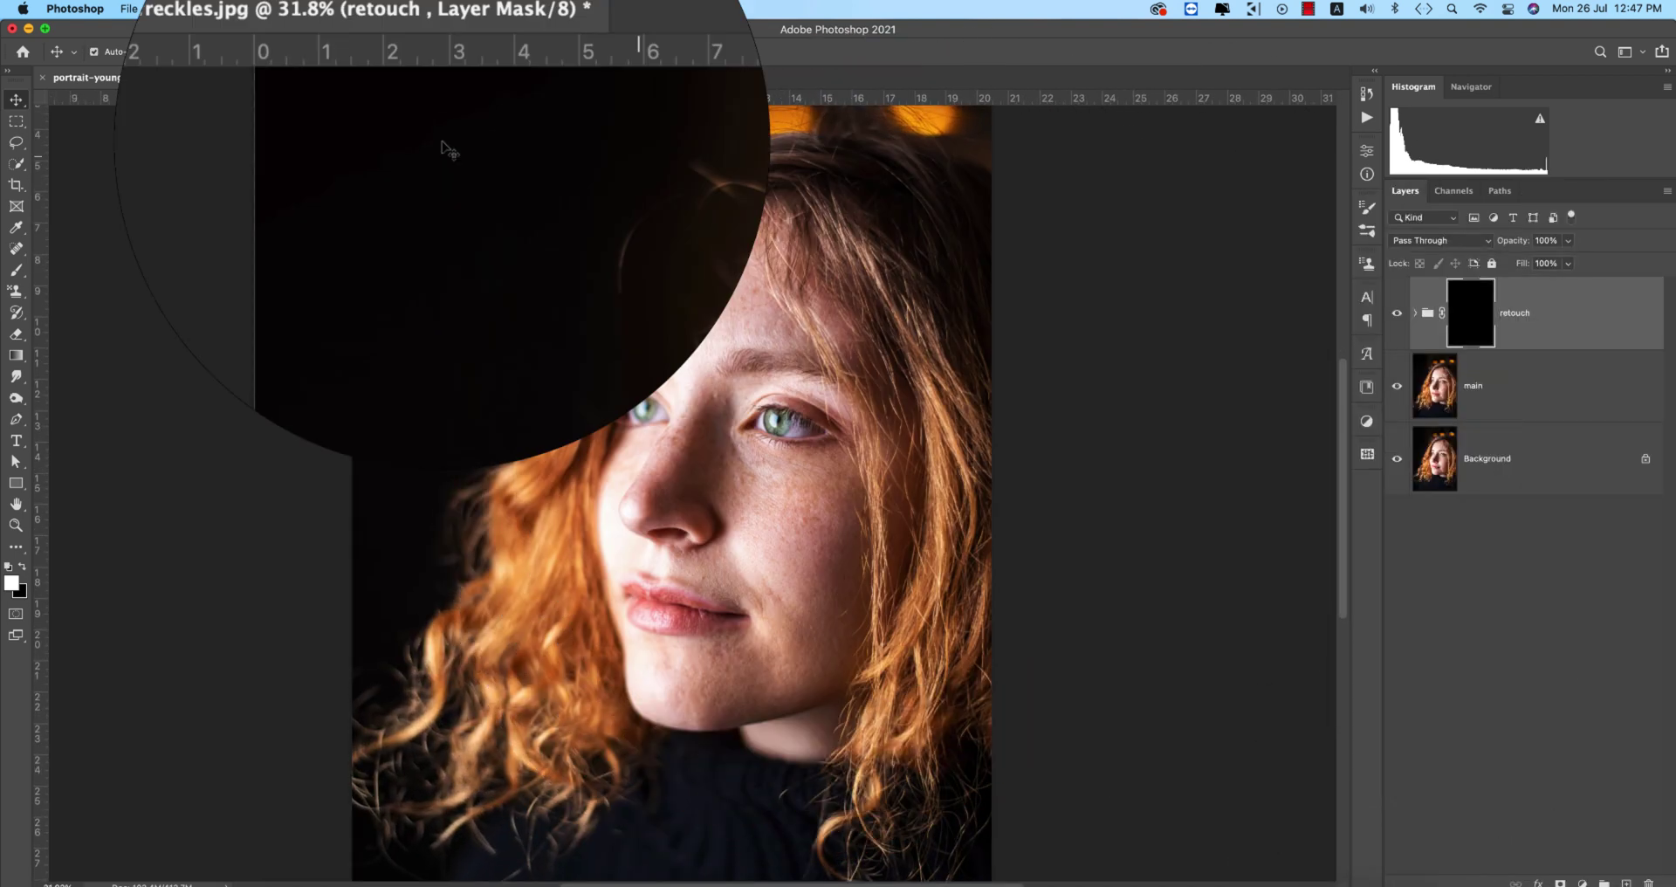
Step: Switch to the Brush Tool and lower its opacity from 47% to 37%
right_click(16, 270)
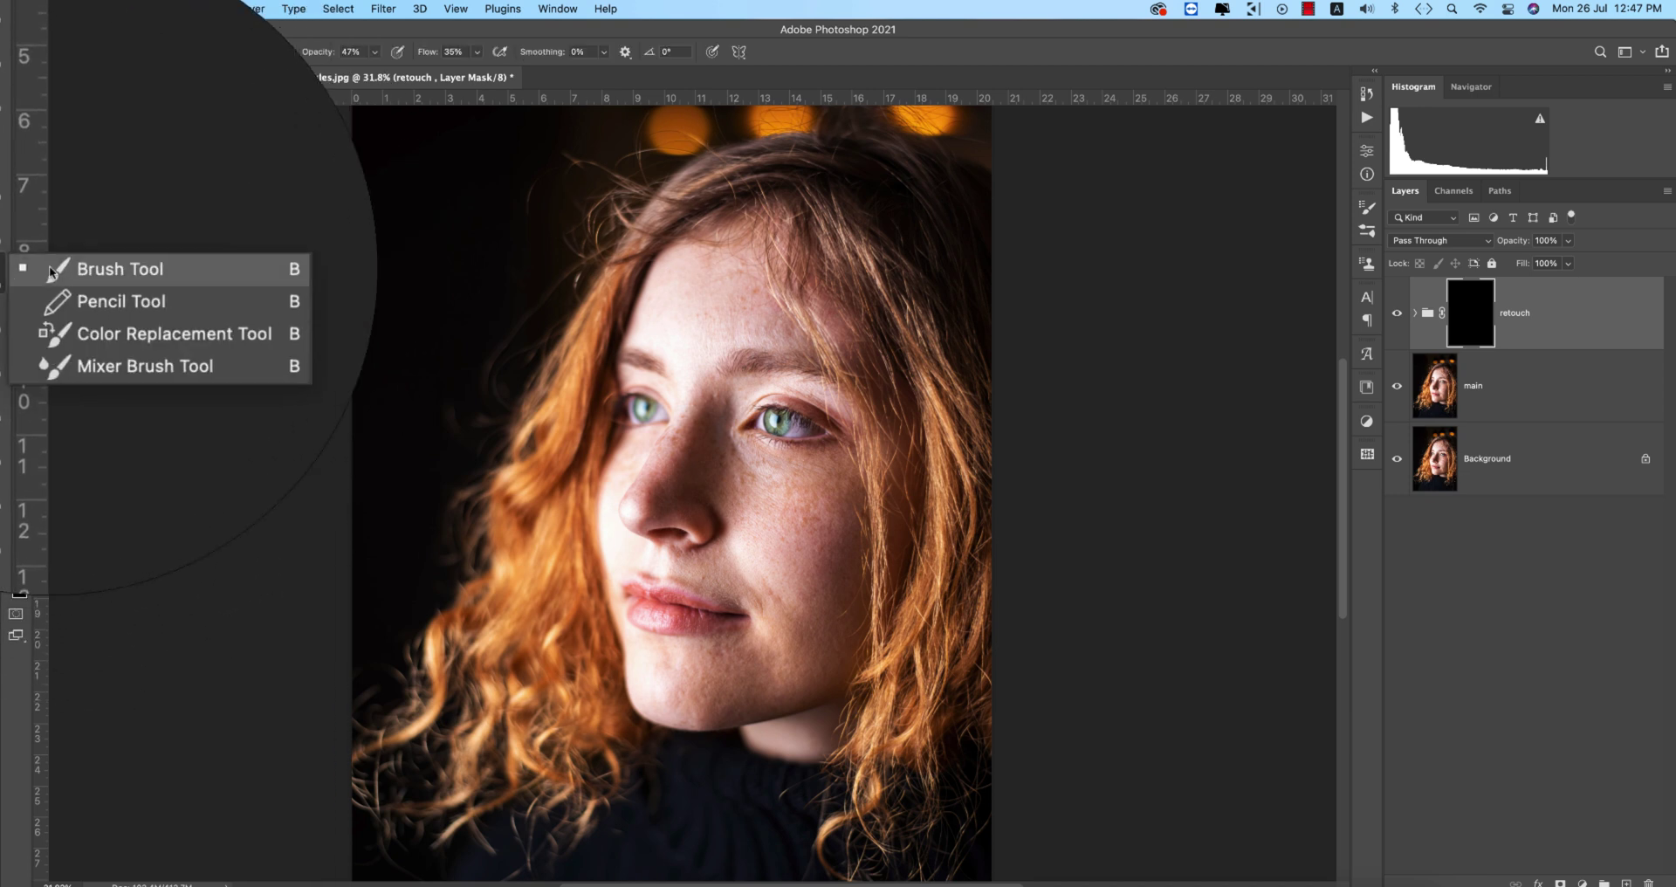
click(78, 269)
click(393, 67)
drag(385, 68, 366, 72)
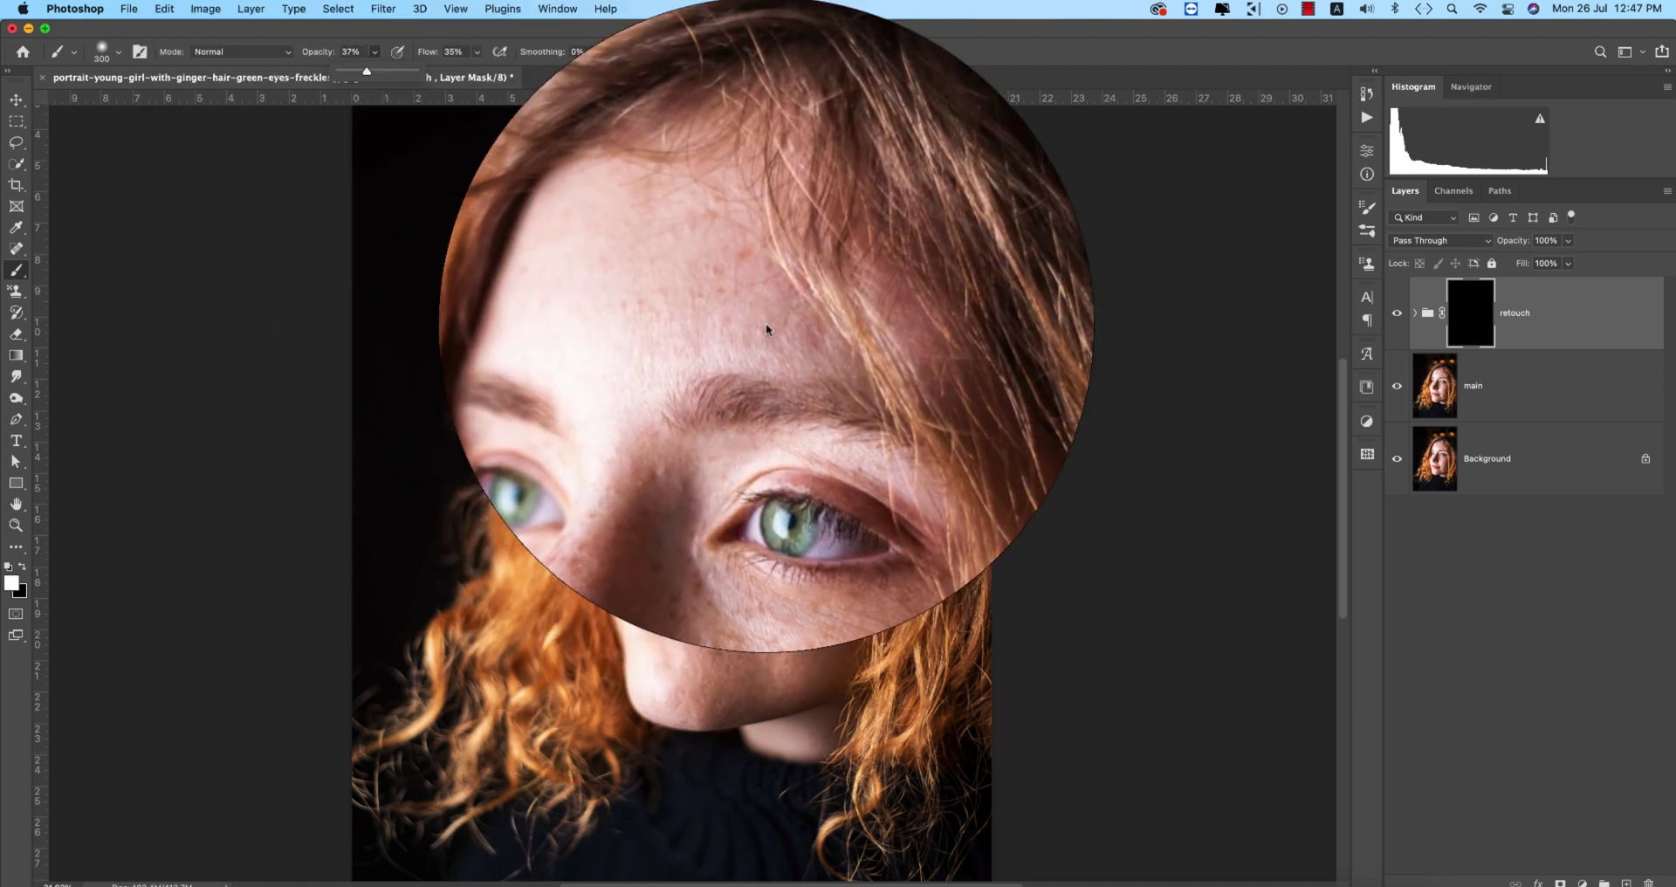
Step: Paint white on the retouch mask over the forehead, nose bridge, right cheek and chin
key(bracketleft)
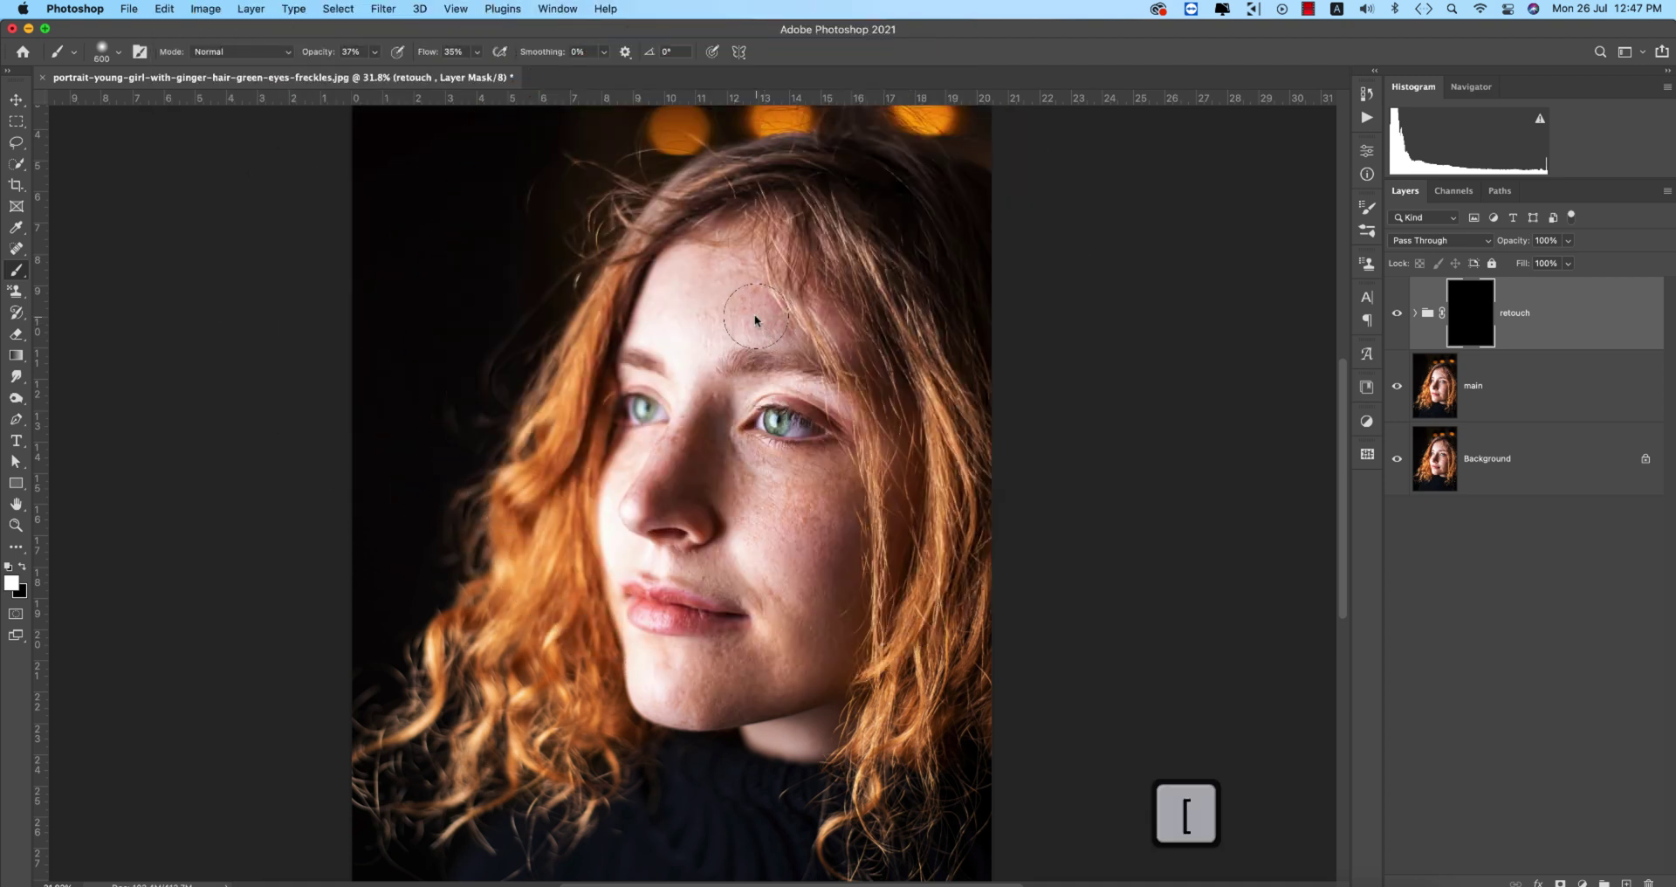
key(bracketright)
click(736, 309)
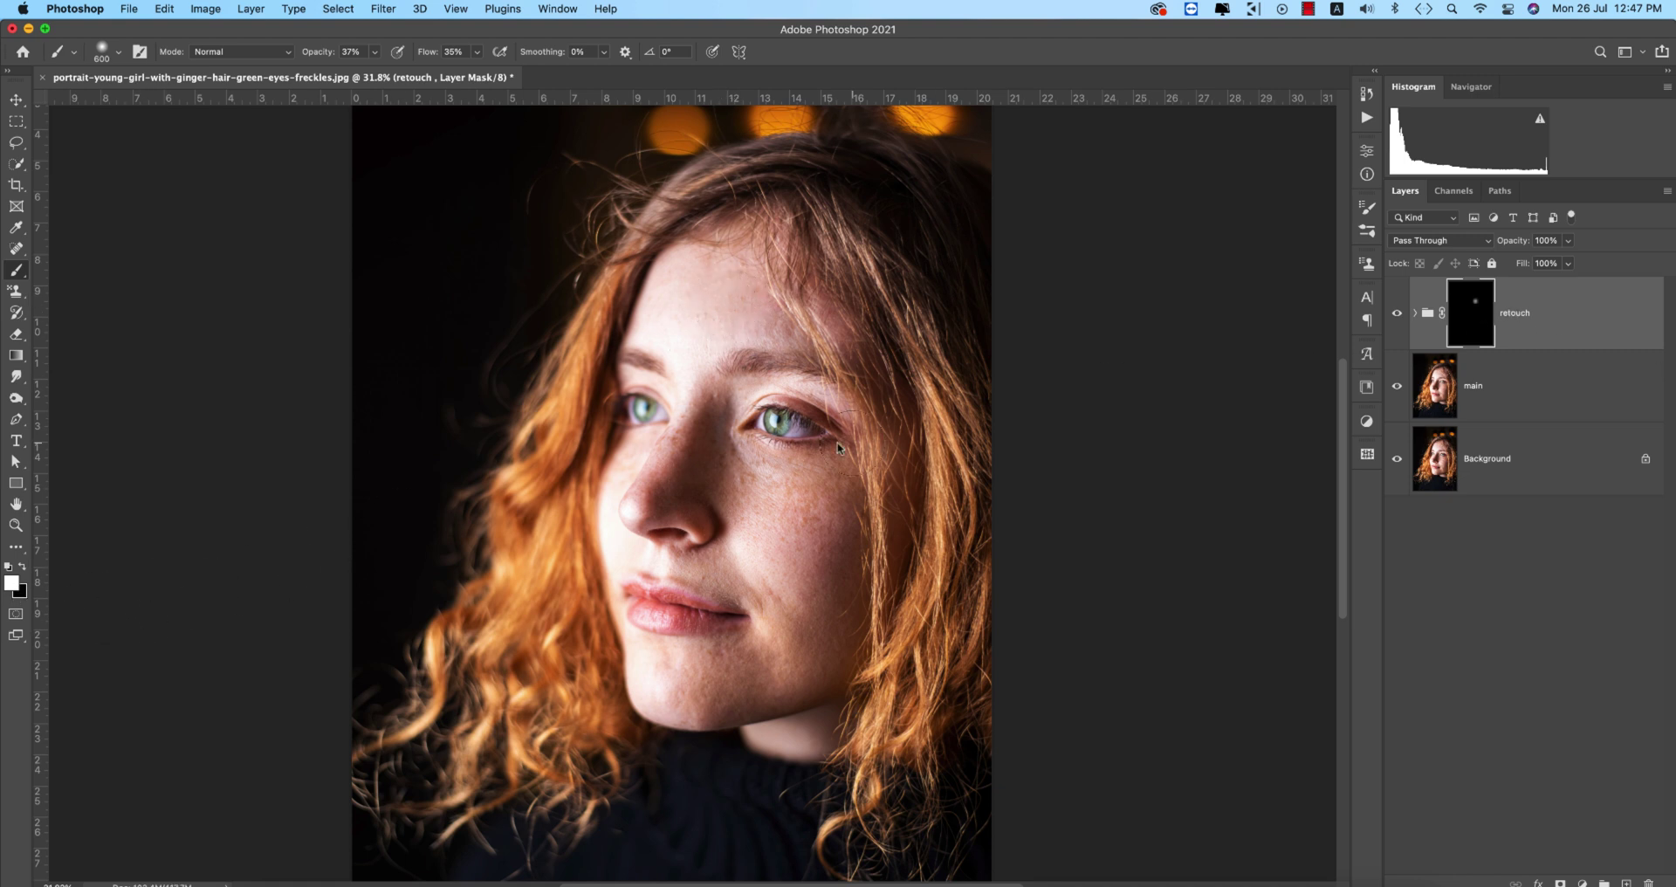
drag(726, 307, 658, 307)
mouse_move(829, 325)
mouse_down()
mouse_move(681, 470)
mouse_move(726, 456)
mouse_move(715, 477)
mouse_move(657, 482)
mouse_move(653, 502)
mouse_move(733, 477)
mouse_move(759, 518)
mouse_move(753, 461)
mouse_move(810, 491)
mouse_move(715, 412)
mouse_move(837, 530)
mouse_move(838, 513)
mouse_move(794, 520)
mouse_up()
mouse_move(804, 601)
mouse_down()
mouse_move(799, 559)
mouse_move(841, 598)
mouse_move(847, 511)
mouse_up()
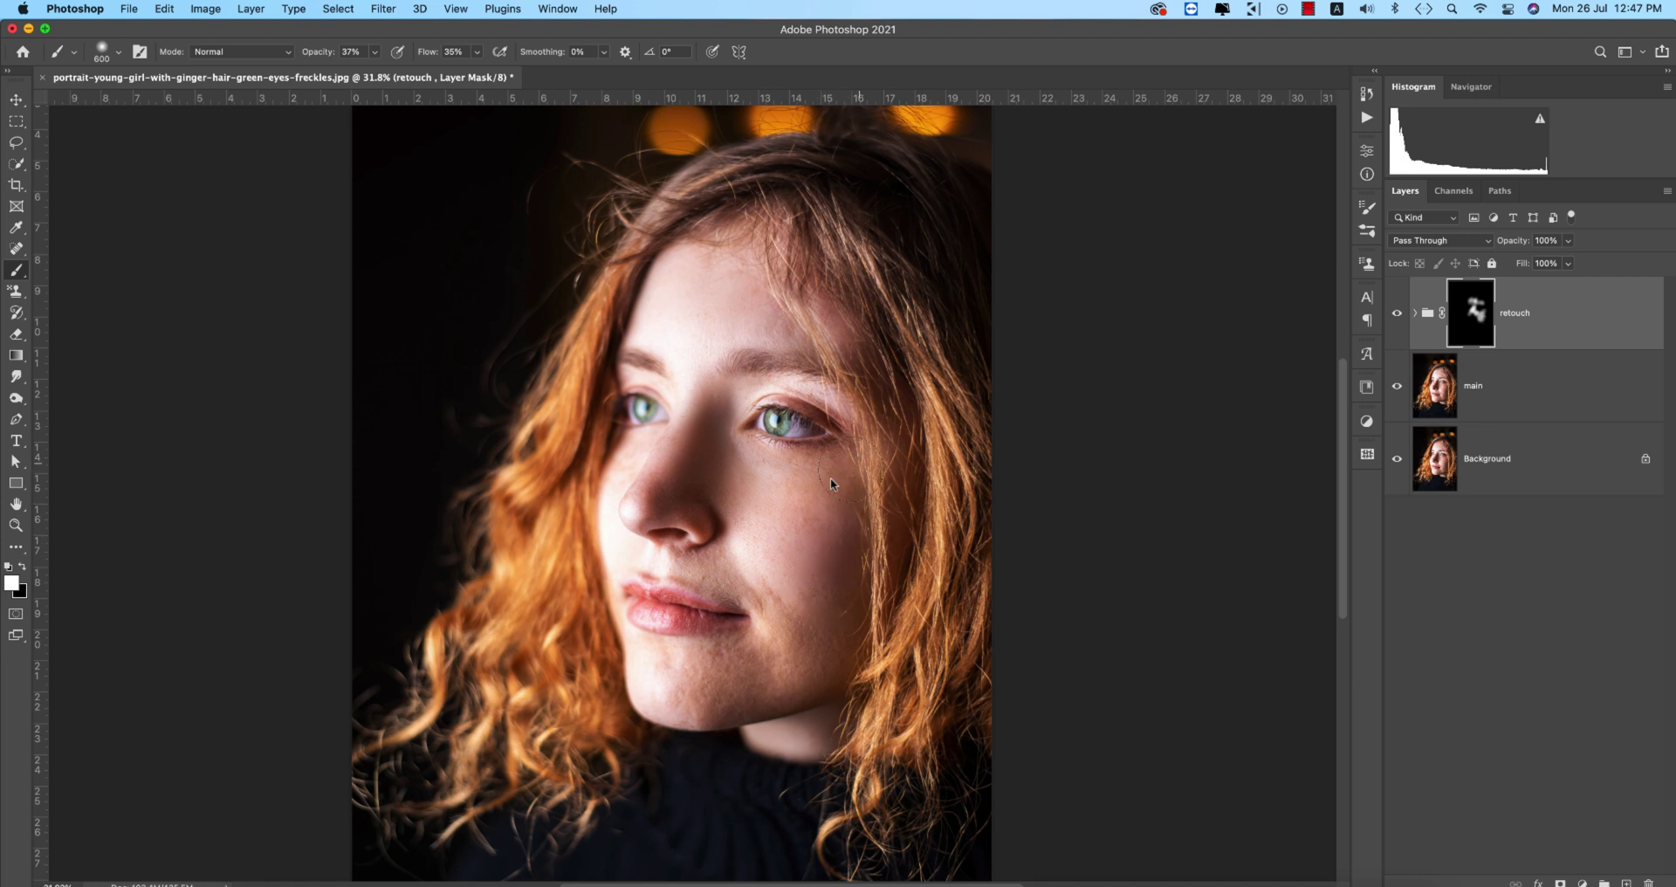
mouse_move(778, 592)
mouse_down()
mouse_move(849, 605)
mouse_move(797, 671)
mouse_move(716, 694)
mouse_move(735, 665)
mouse_move(651, 662)
mouse_move(764, 680)
mouse_move(727, 680)
mouse_move(748, 650)
mouse_move(754, 674)
mouse_move(702, 717)
mouse_move(685, 708)
mouse_move(766, 701)
mouse_move(660, 702)
mouse_move(867, 653)
mouse_move(746, 706)
mouse_move(818, 750)
mouse_move(812, 697)
mouse_move(749, 574)
mouse_up()
Step: Zoom in and shrink the brush to 250 for finer mask painting around cheek, mouth and chin
alt+scroll(749, 569, up, 2)
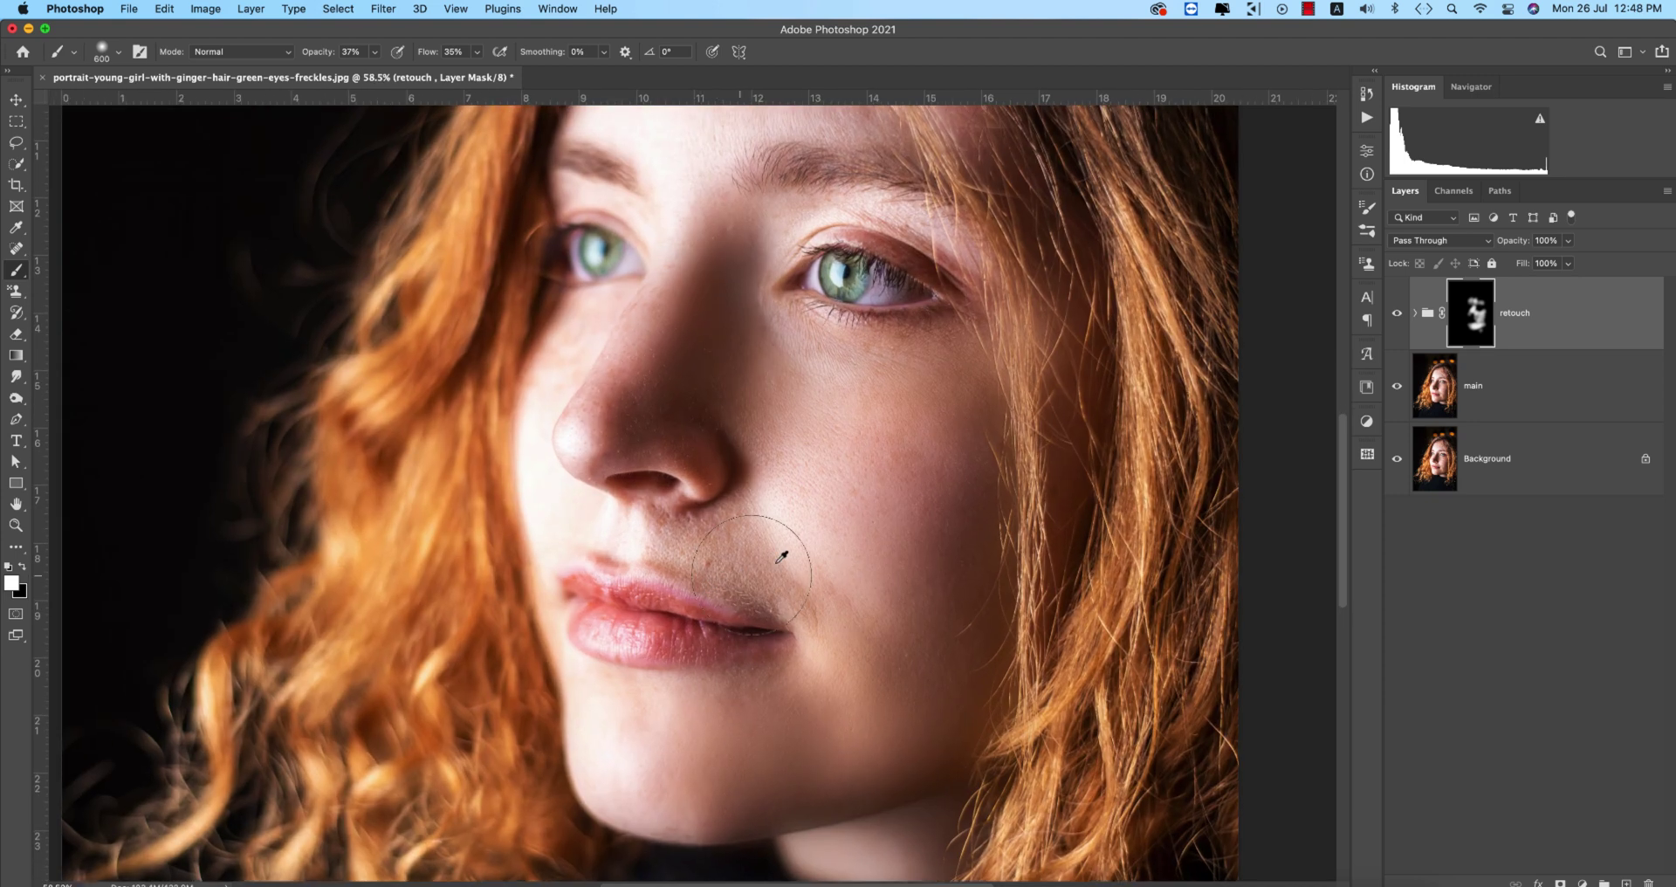
key(bracketleft)
key(bracketleft)
key(bracketleft)
key(bracketleft)
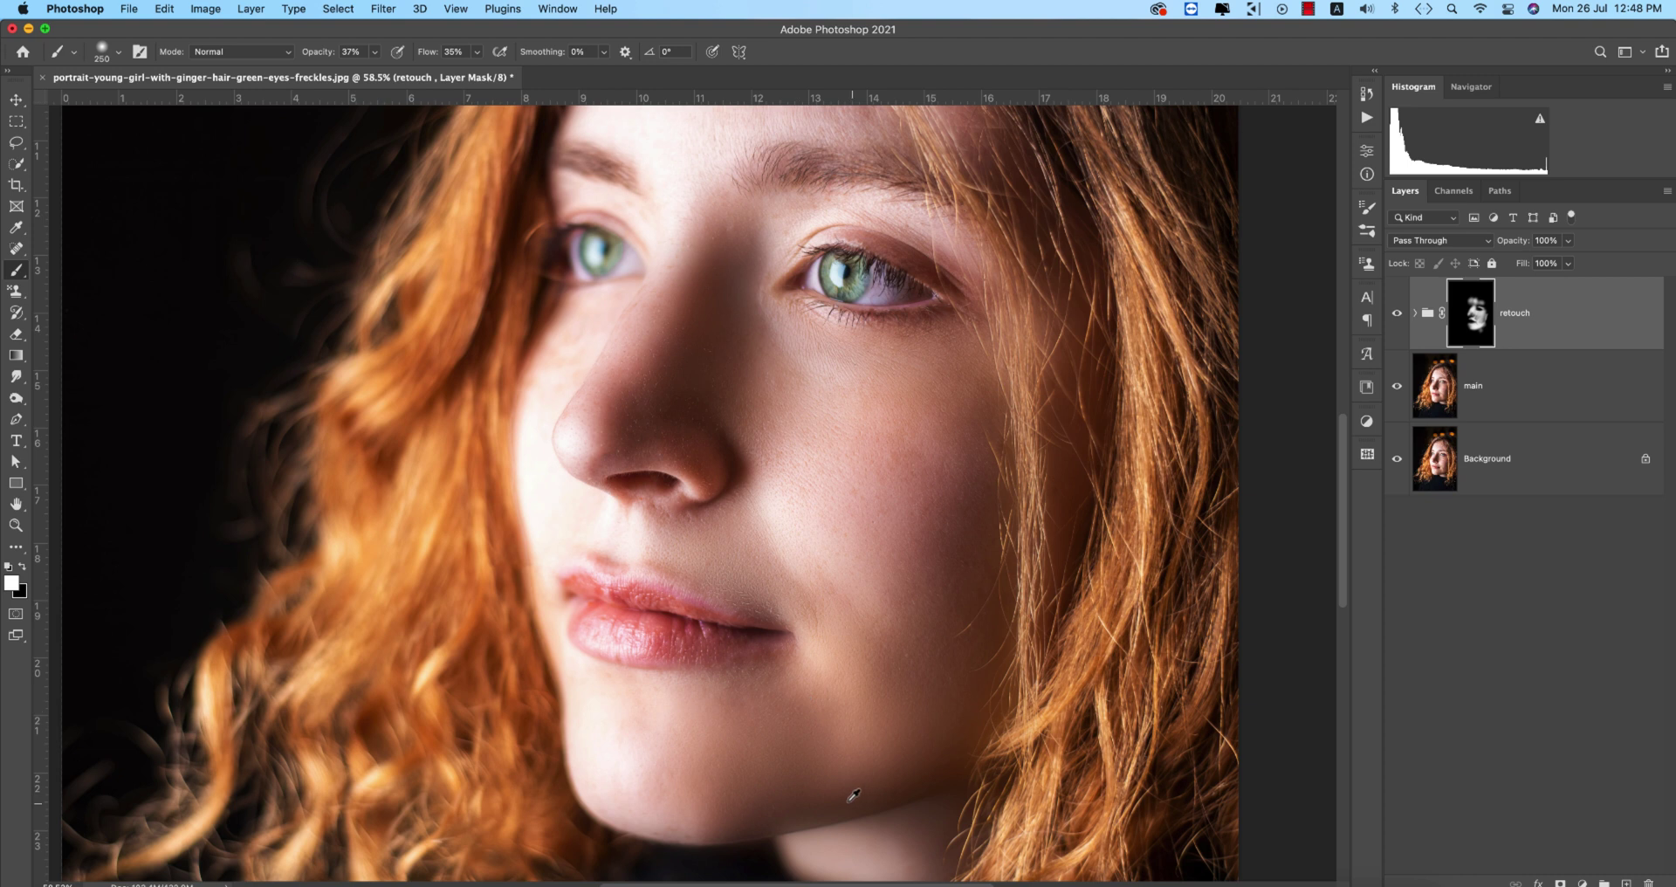
scroll(853, 795, down, 3)
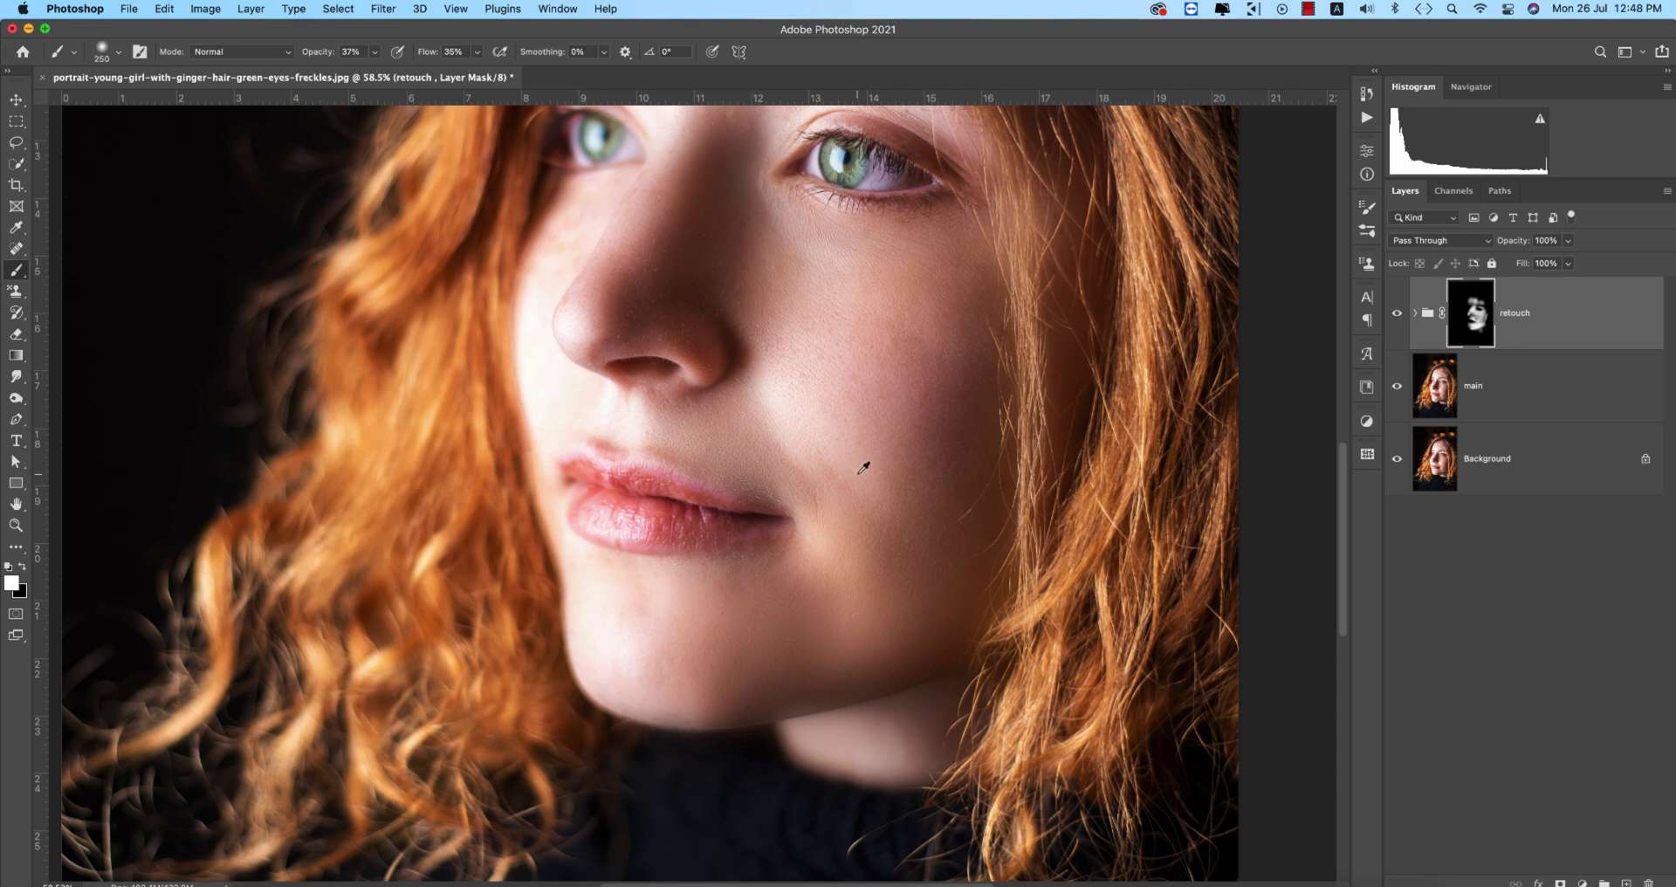
scroll(863, 468, down, 3)
scroll(855, 461, down, 5)
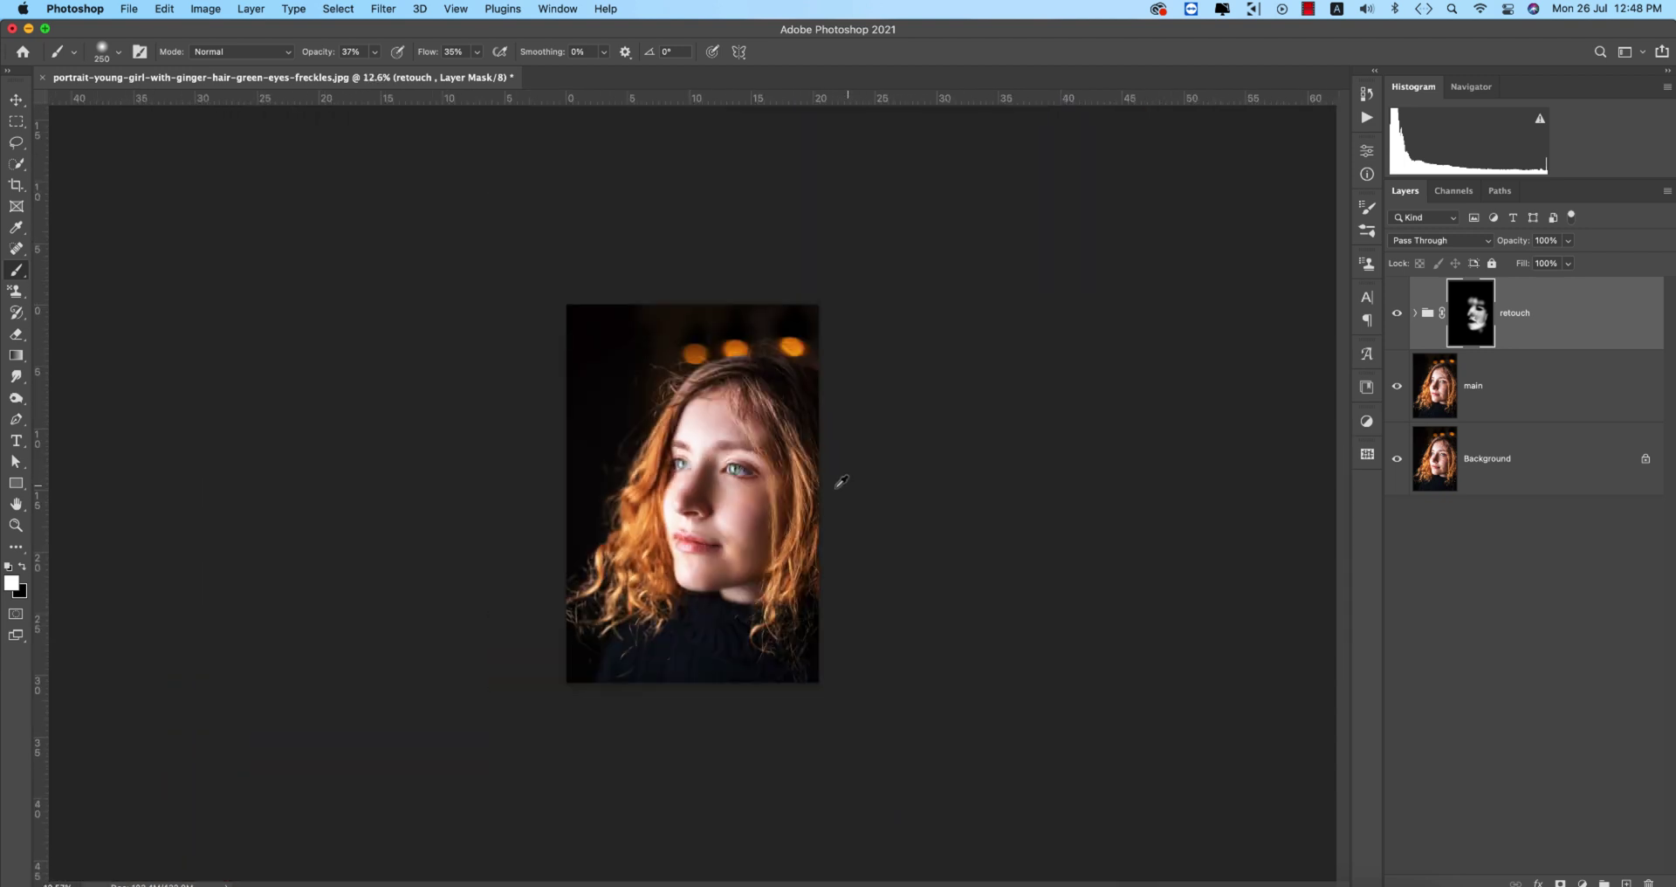
key(super+0)
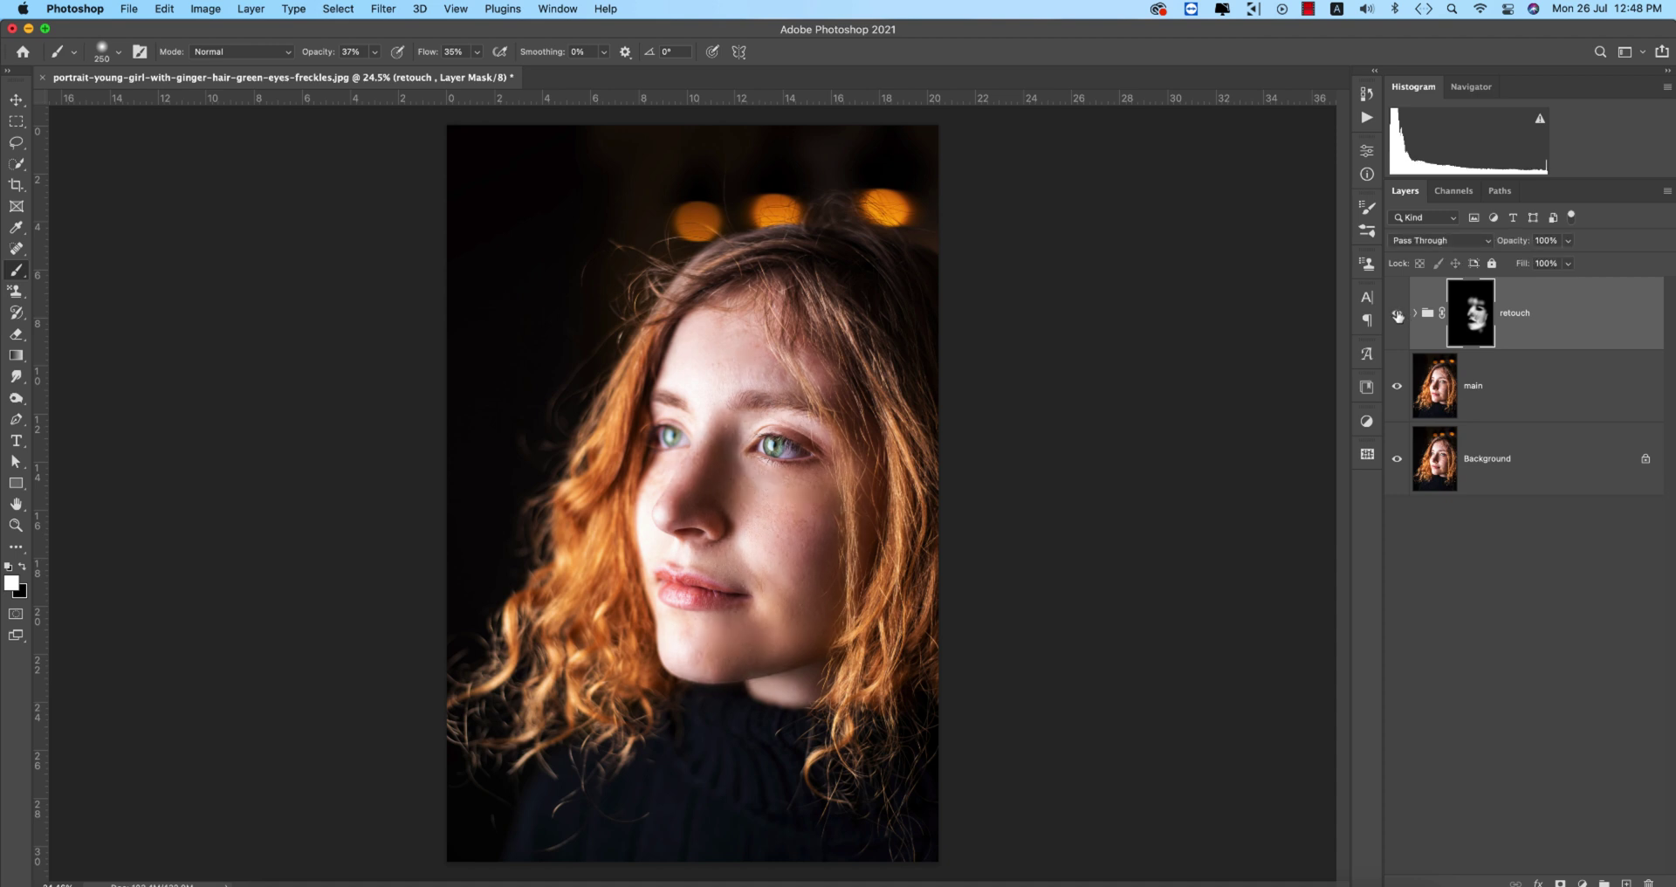
scroll(837, 377, up, 2)
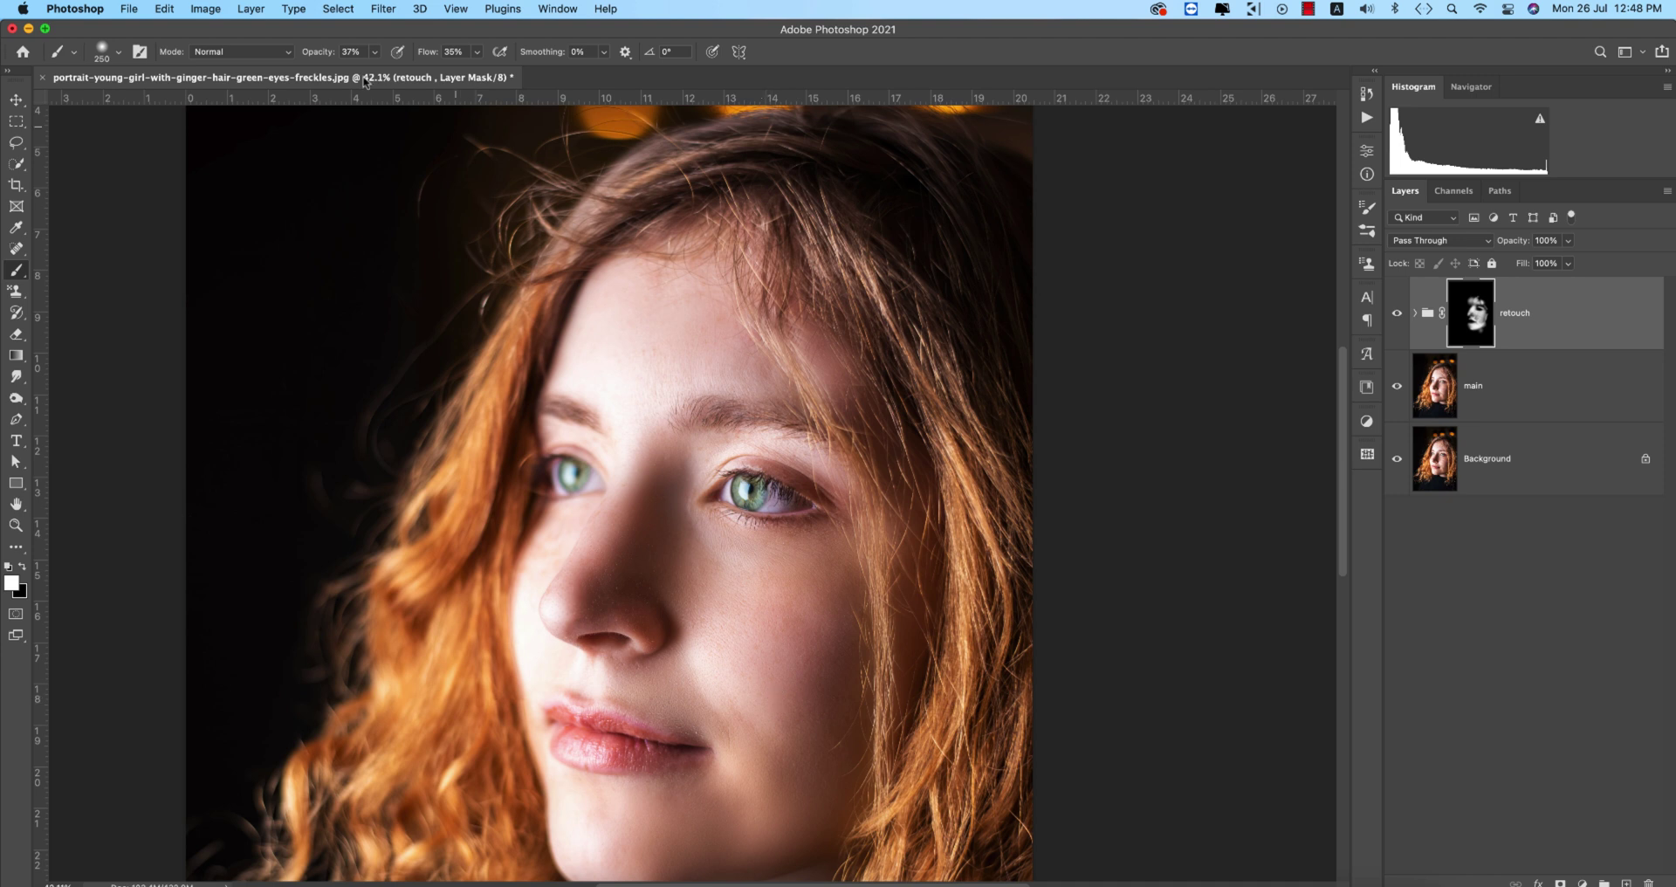
Step: Merge the main layer and retouch group into a smart object named retouch, then launch Camera Raw Filter
click(26, 101)
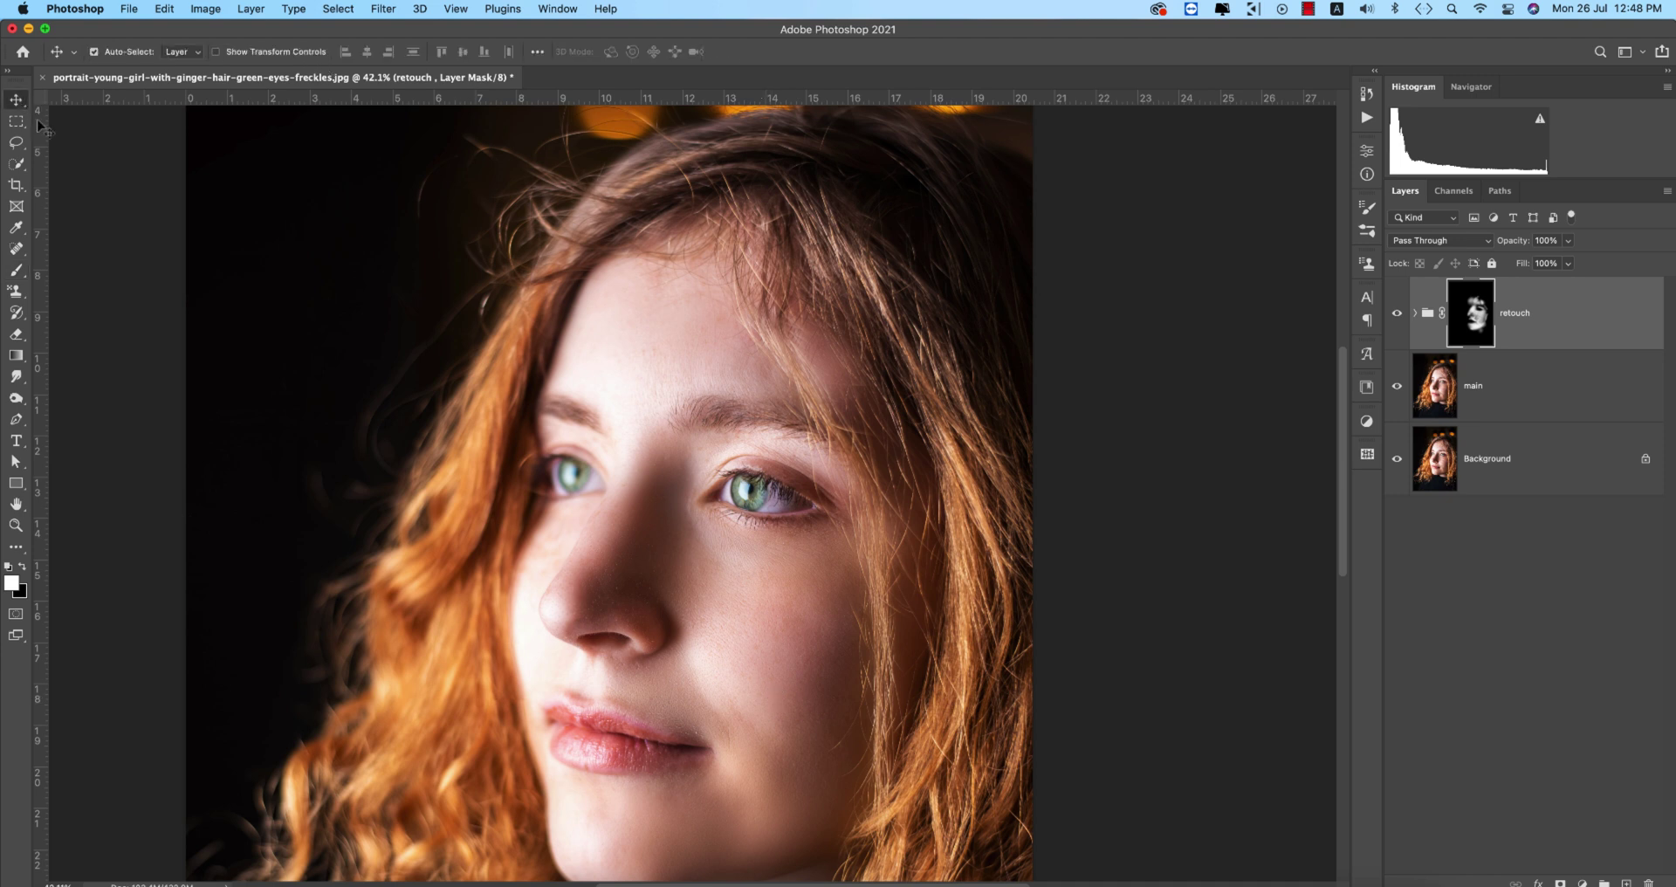
scroll(1149, 634, down, 1)
scroll(882, 705, down, 4)
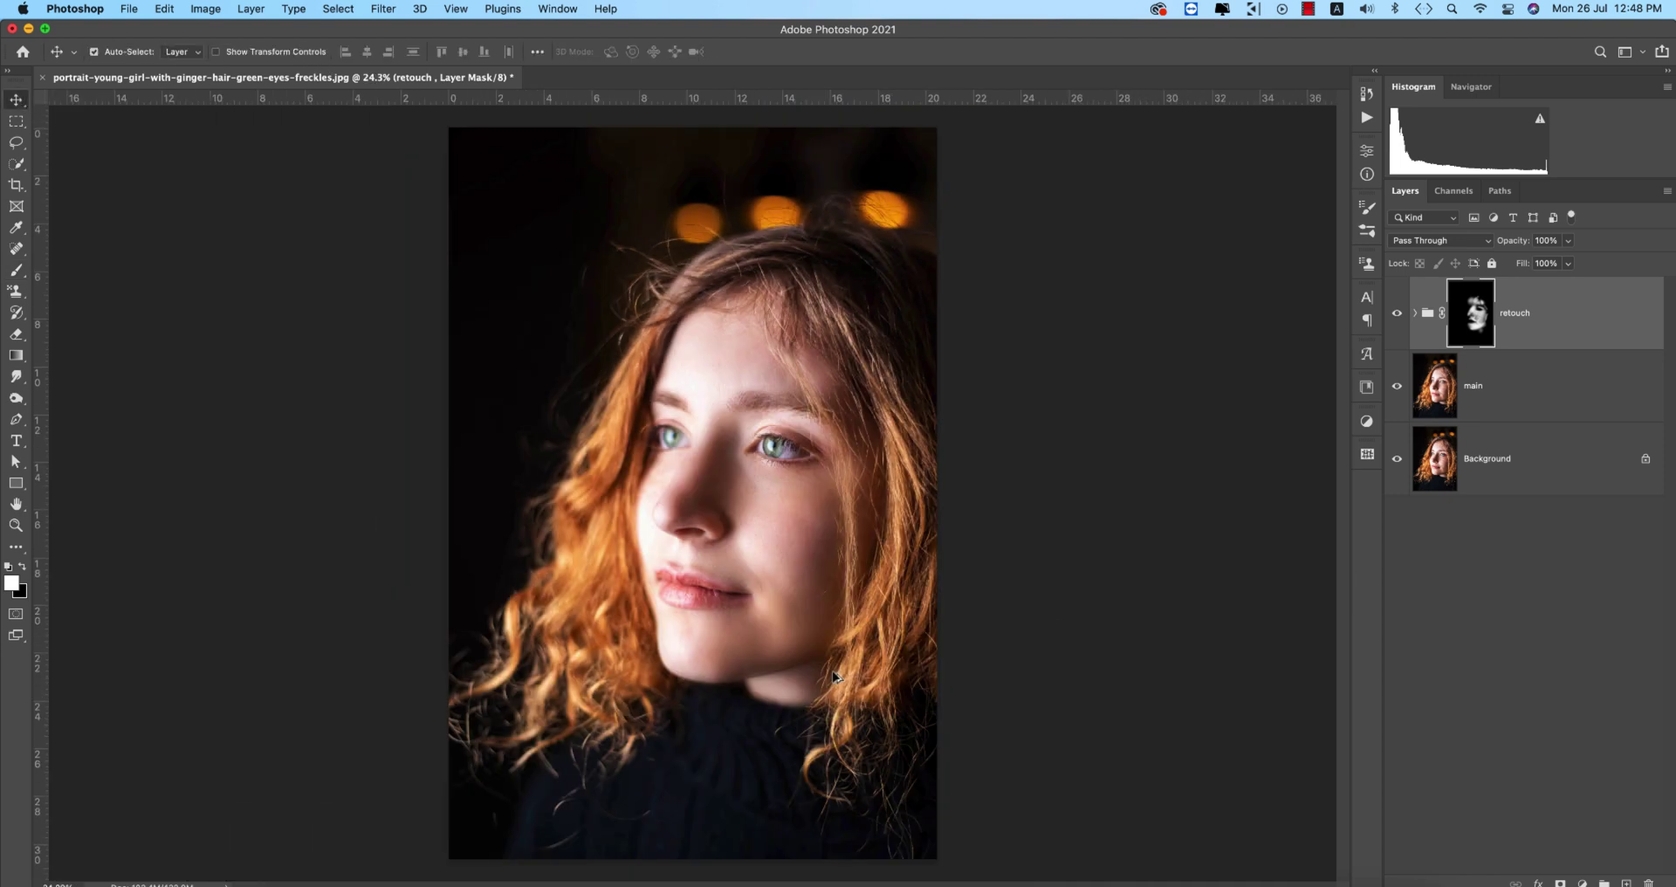
scroll(790, 663, up, 2)
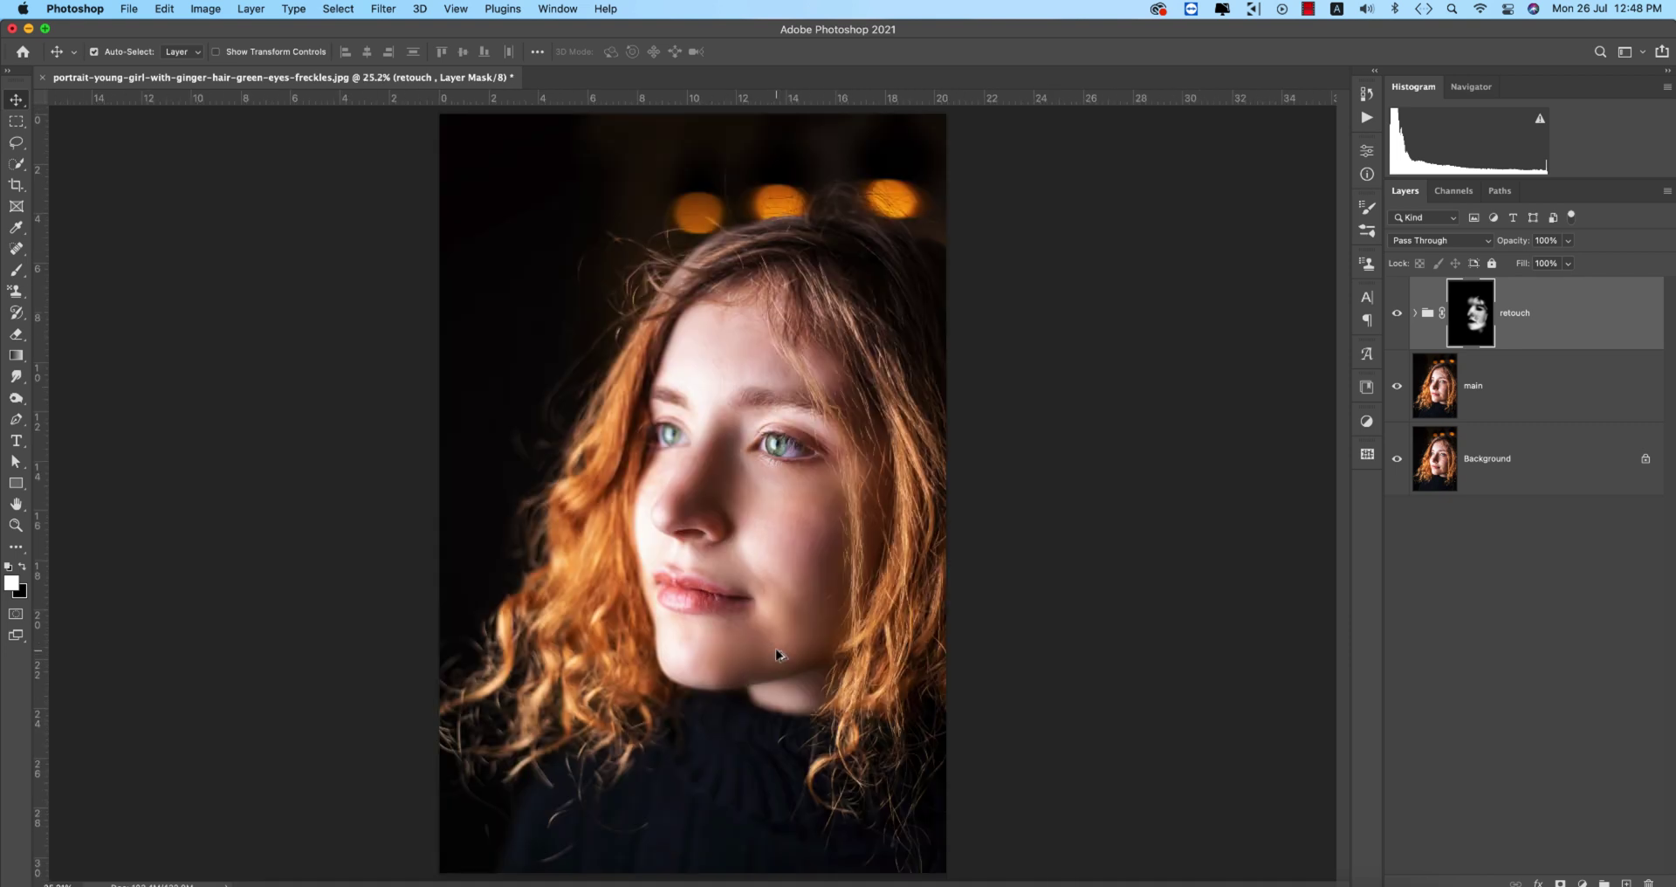
shift+click(1517, 398)
right_click(1541, 337)
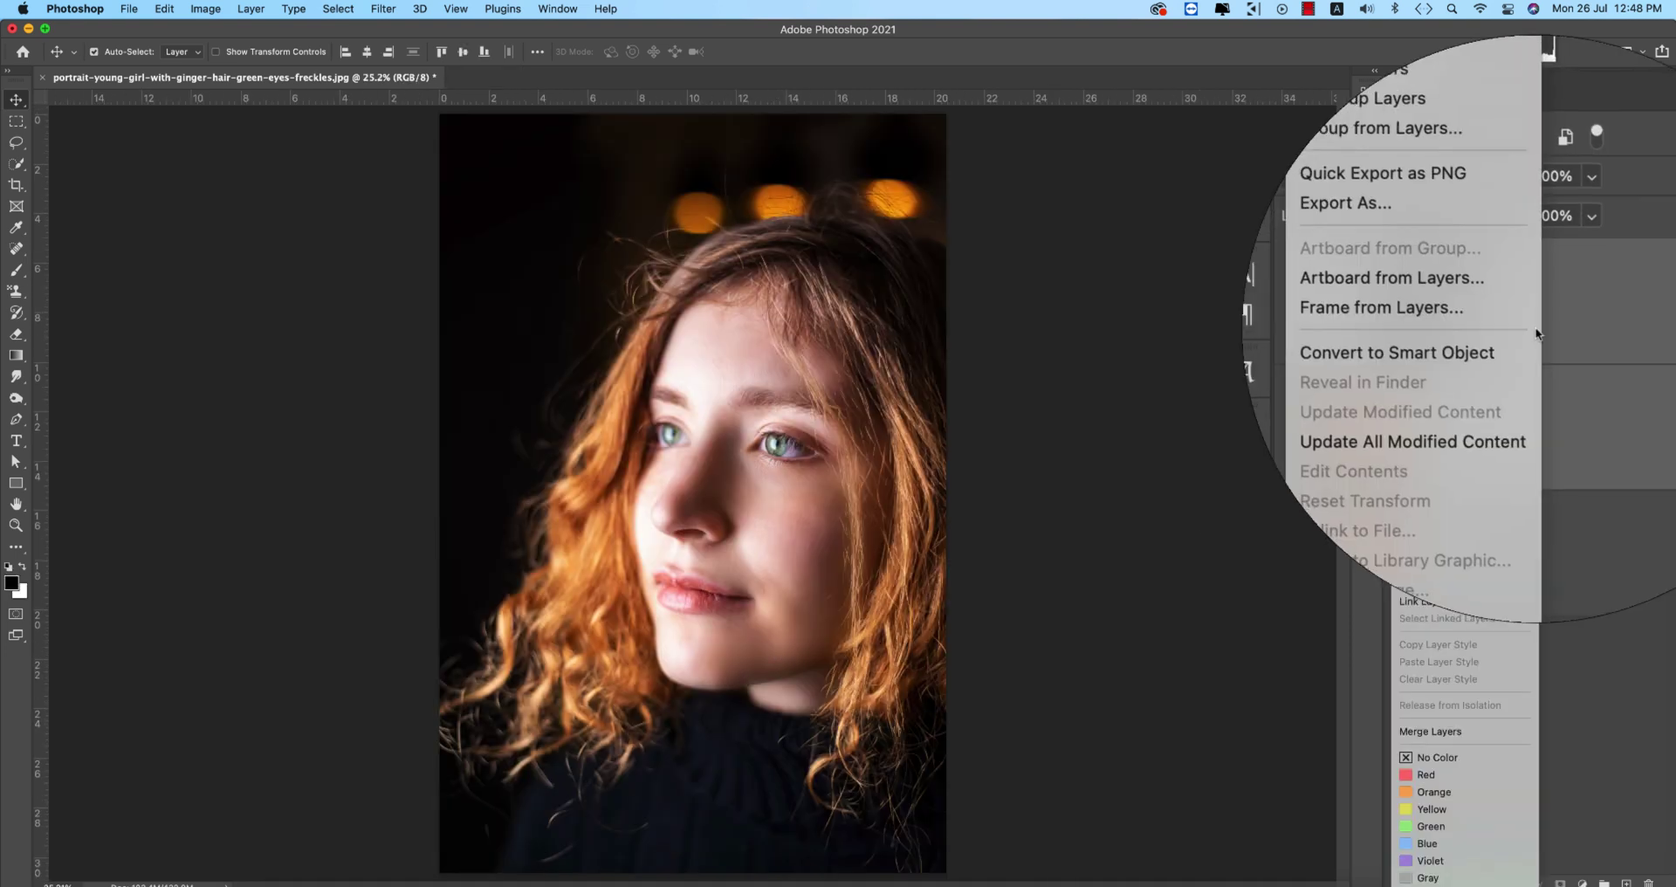
click(1469, 342)
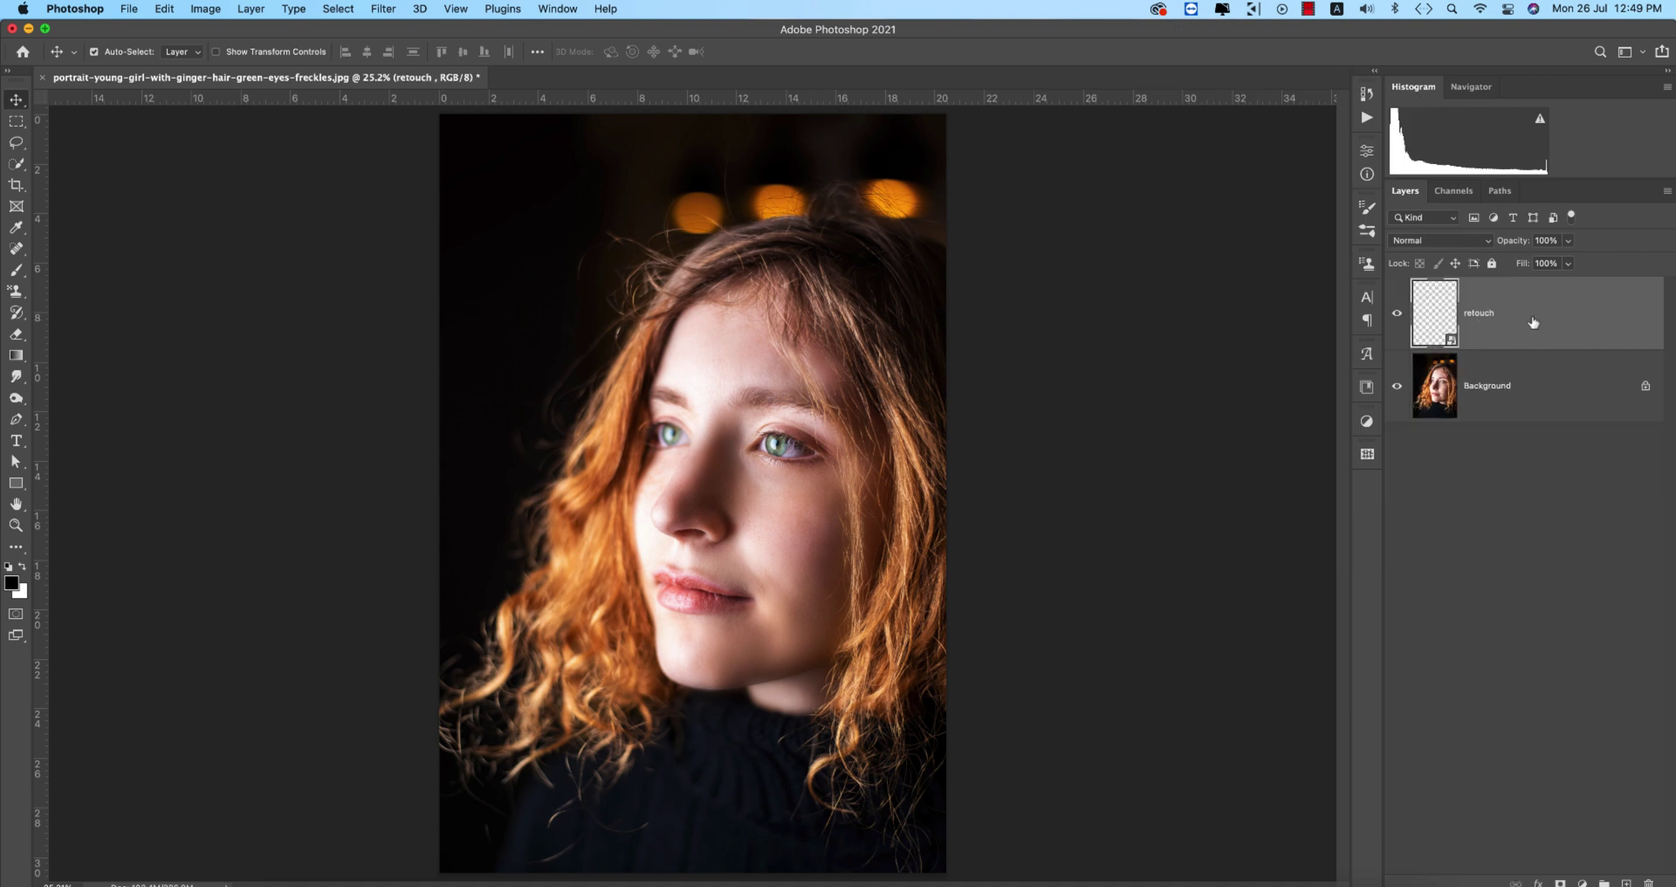
click(384, 11)
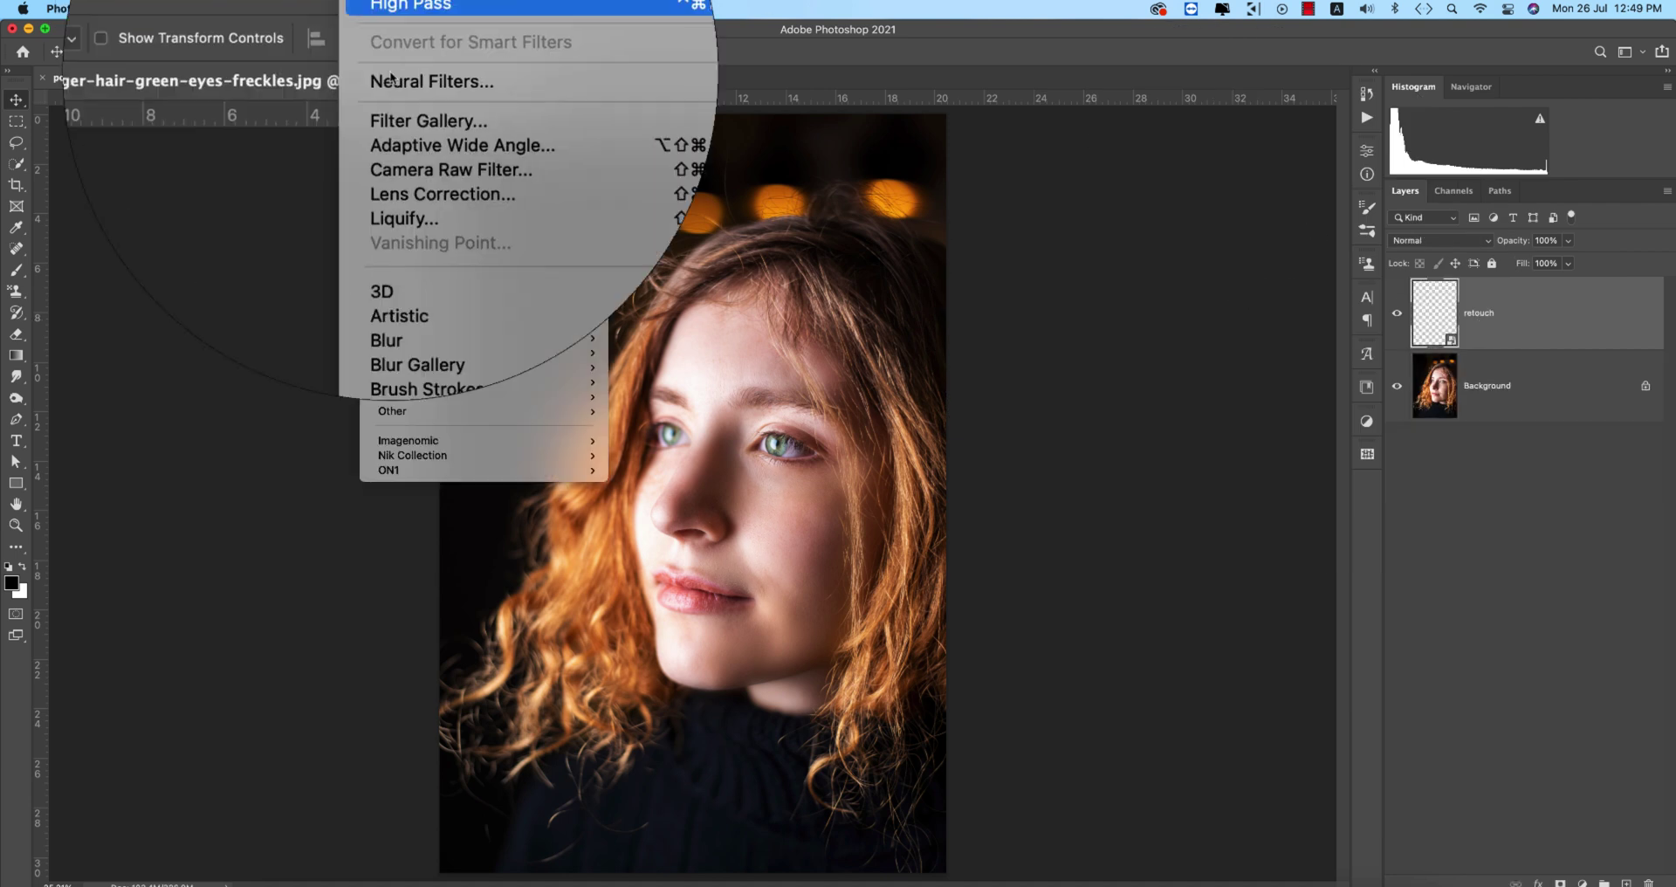
click(436, 132)
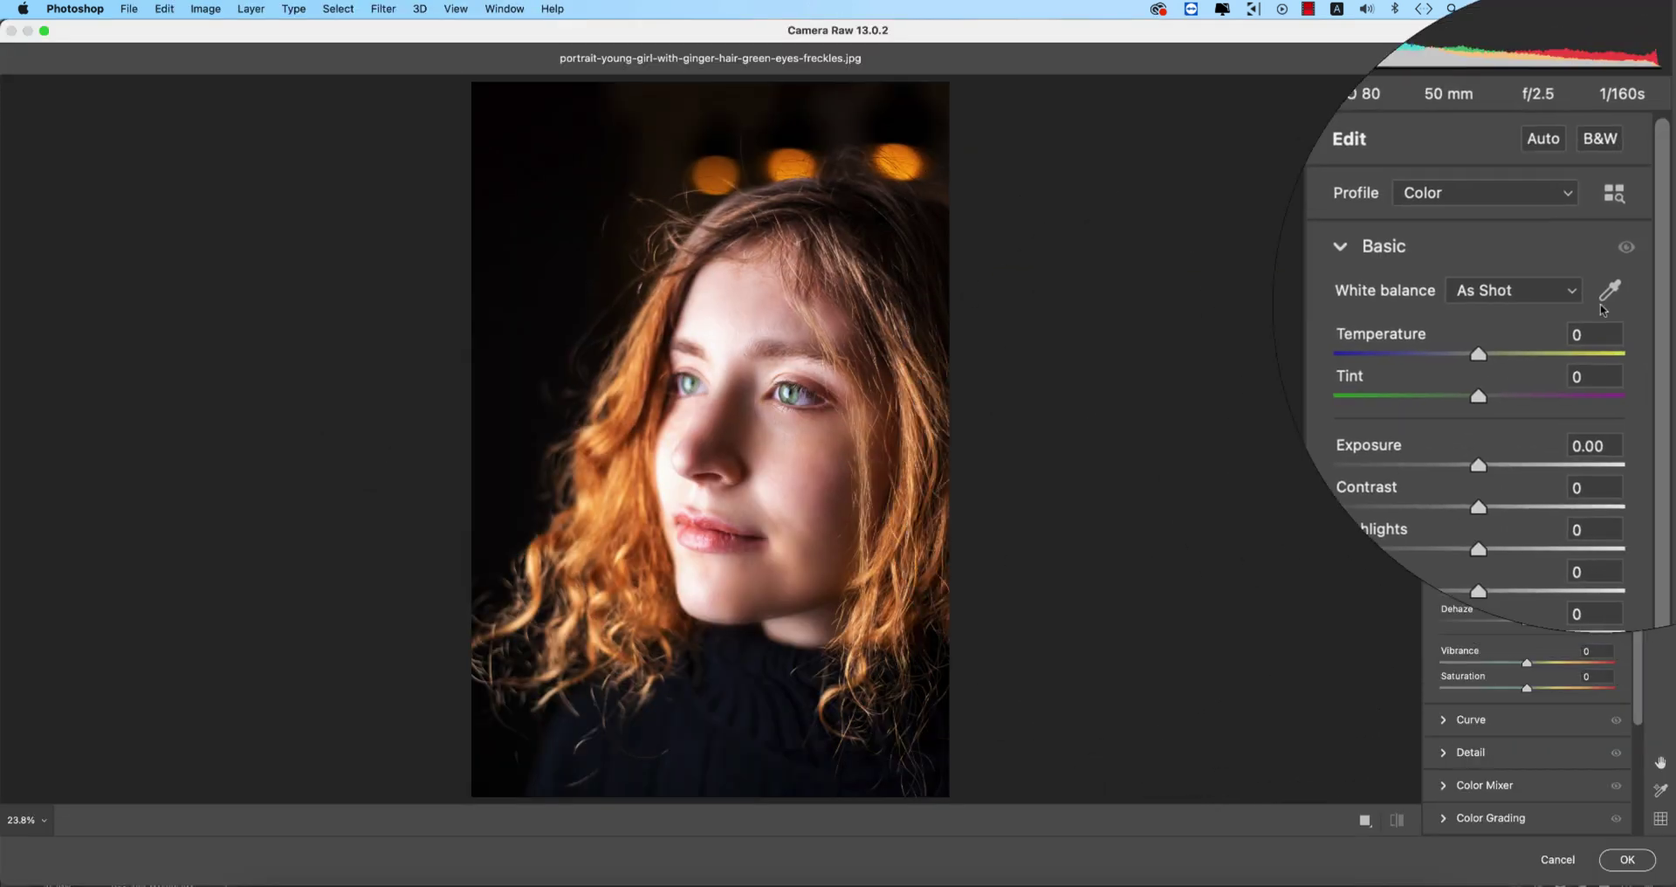
Step: Apply the asm 20 preset from Camera Raw's Presets list
click(1661, 258)
scroll(1458, 694, down, 15)
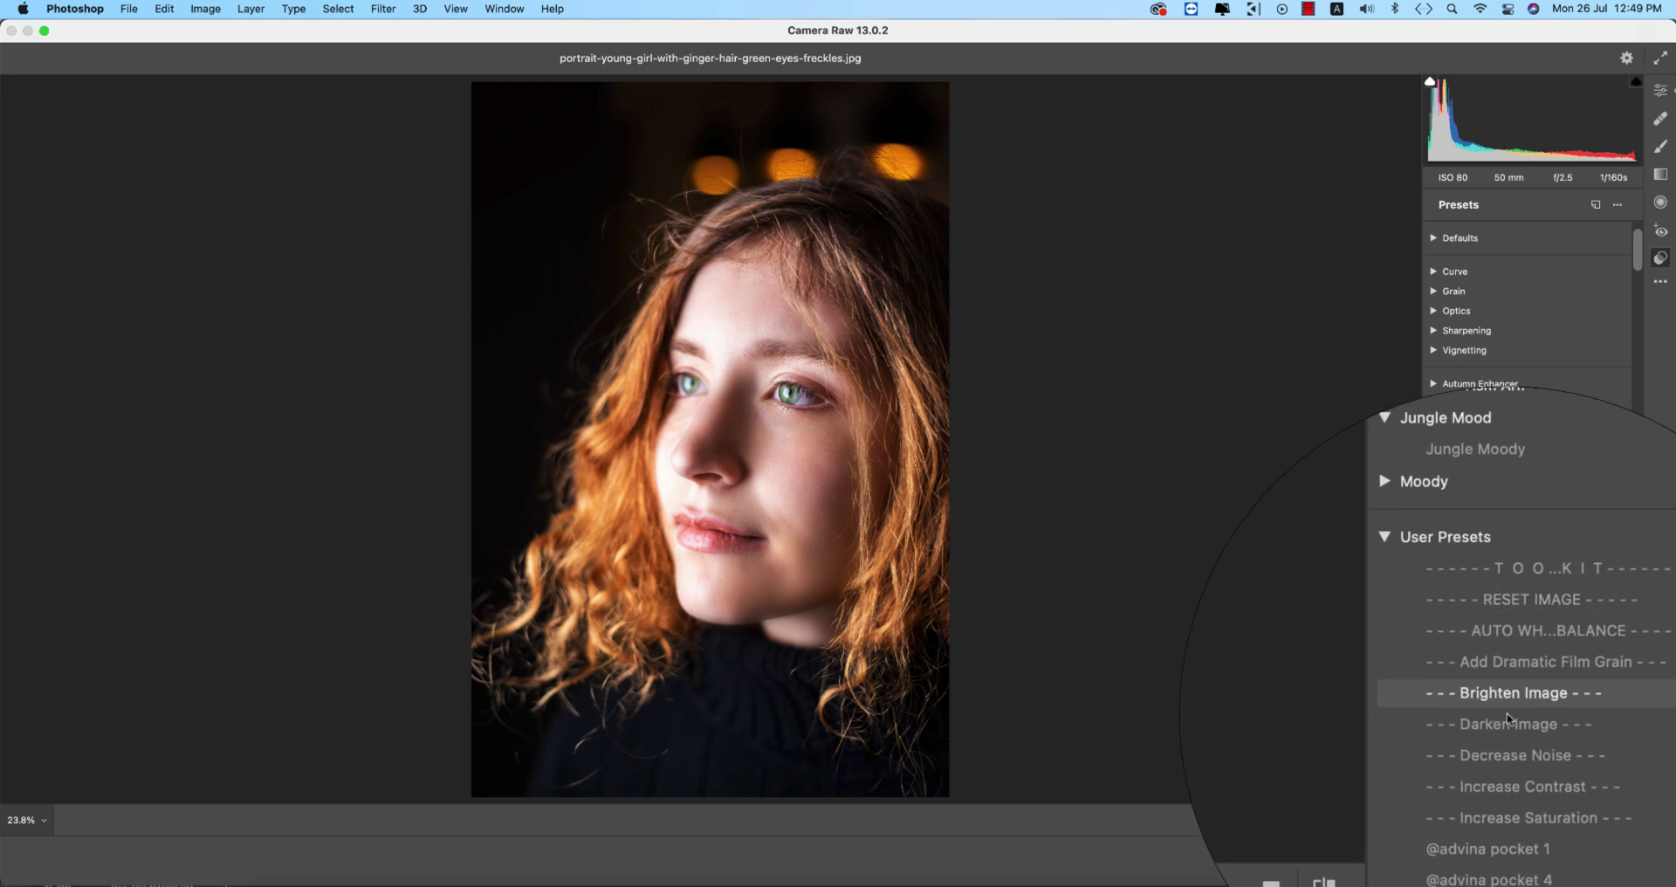
scroll(1504, 707, down, 20)
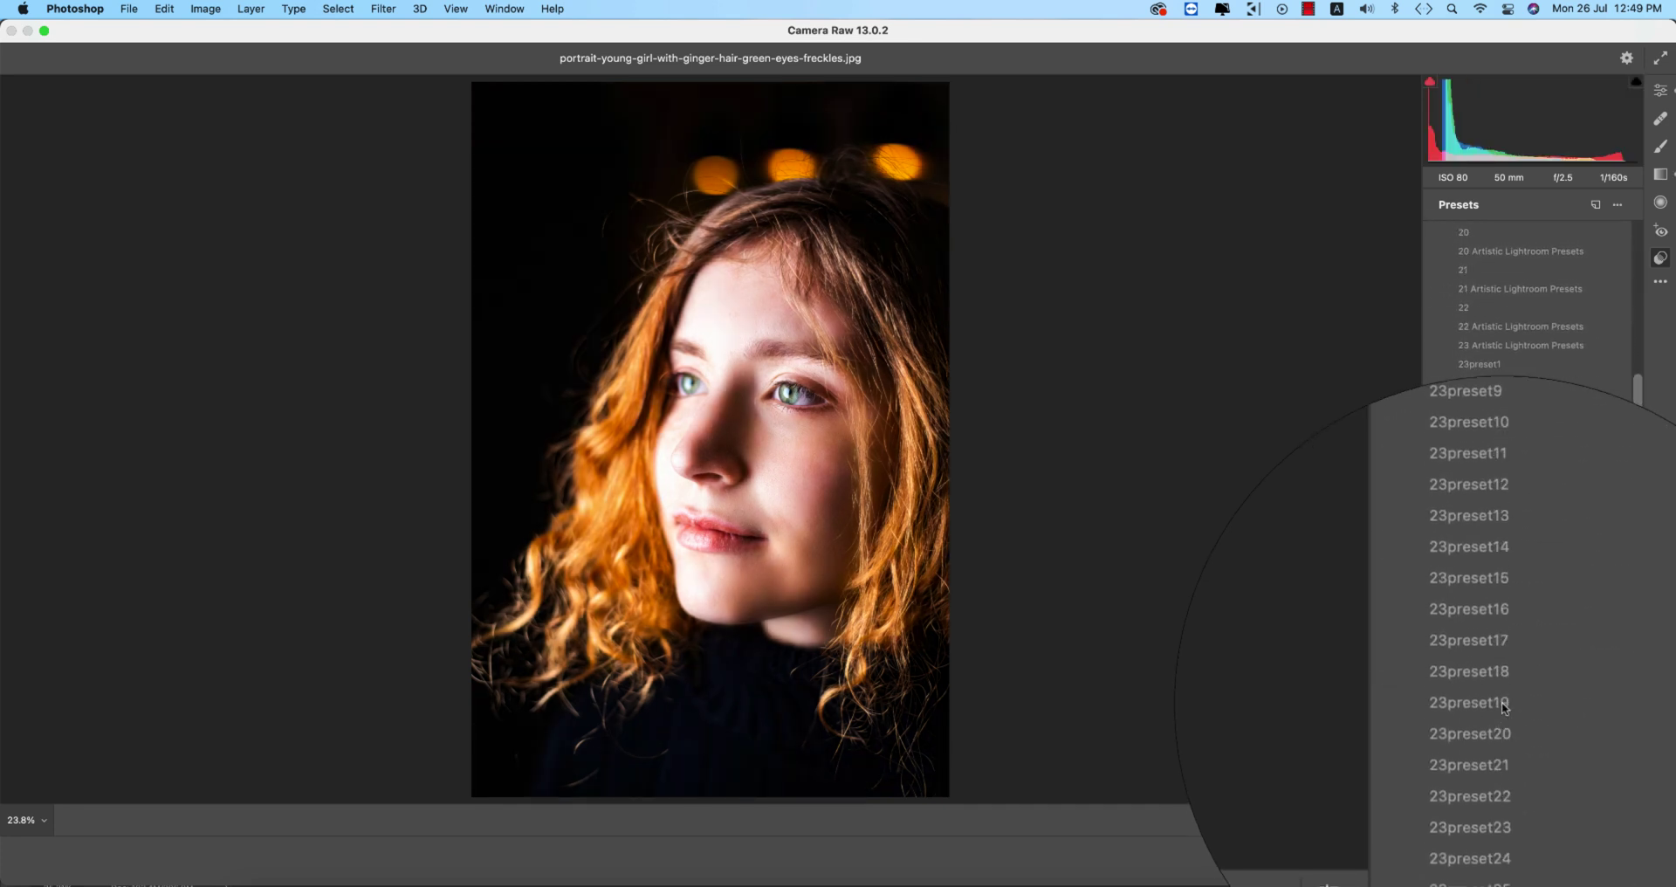
scroll(1503, 707, down, 20)
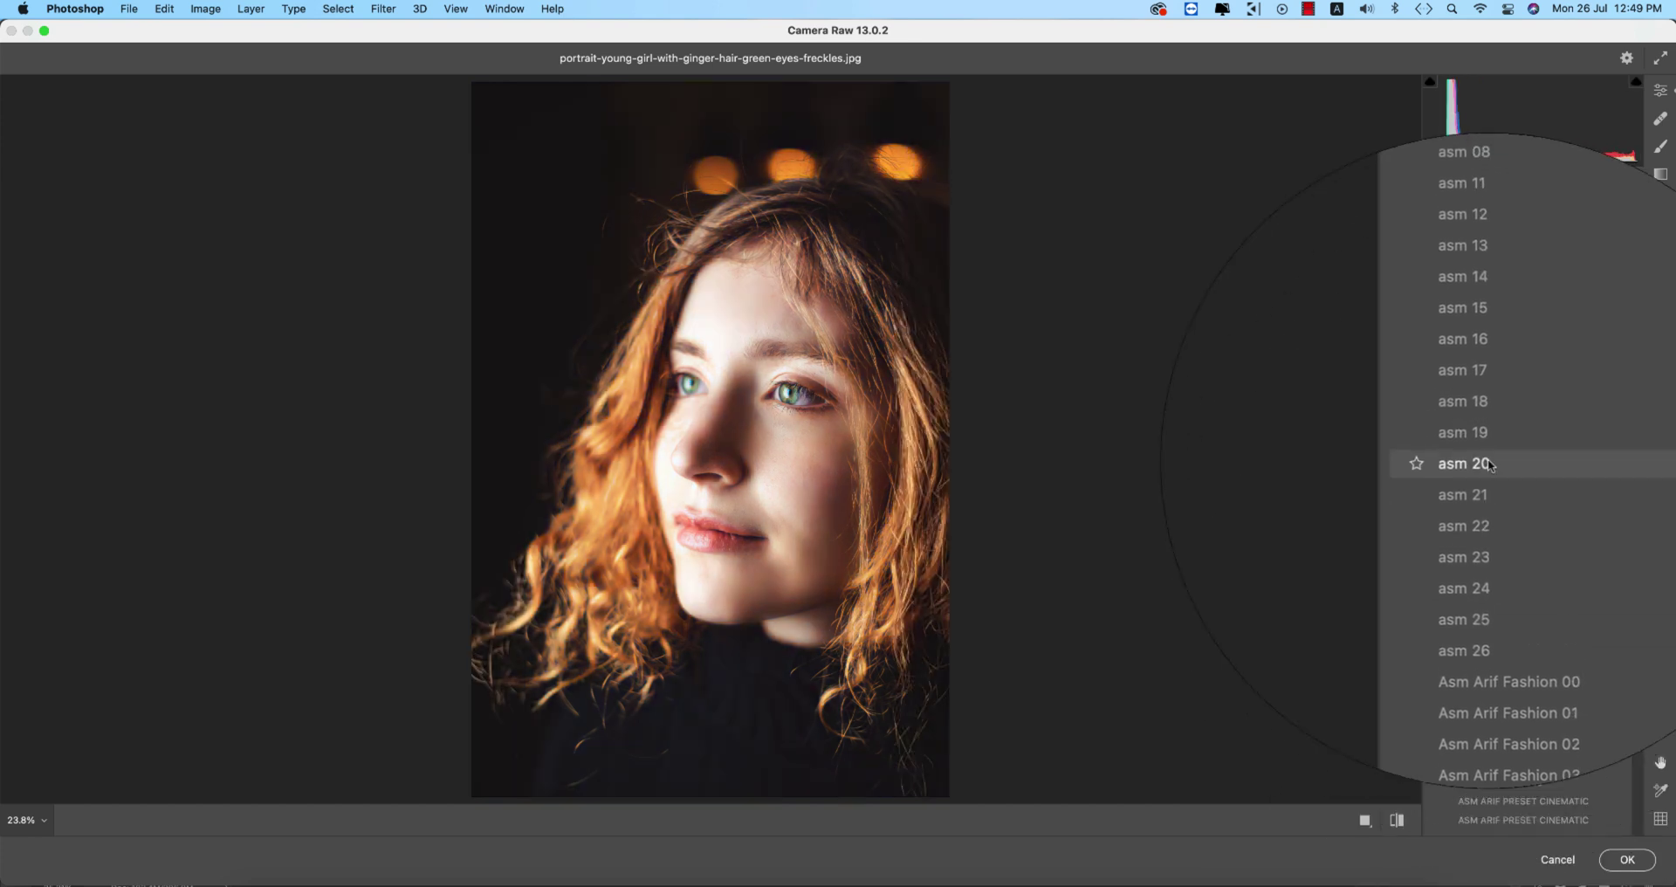
click(1489, 463)
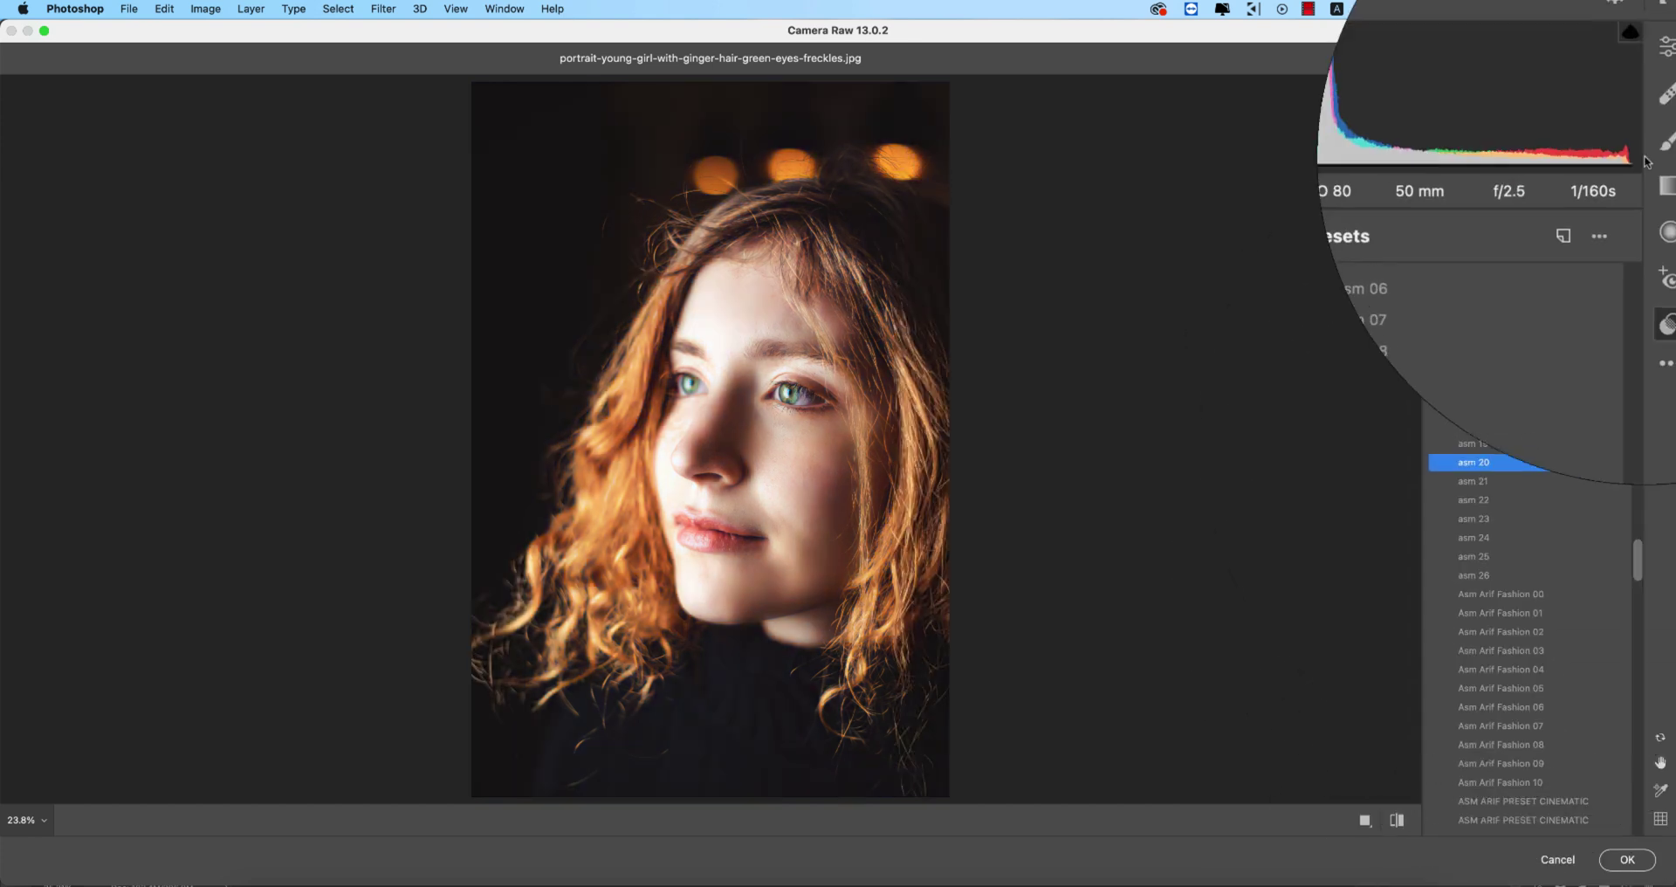
Step: Set Exposure -0.35, Blacks +10, Dehaze +9, Shadows +12 and Temperature +4 in Basic
click(1660, 91)
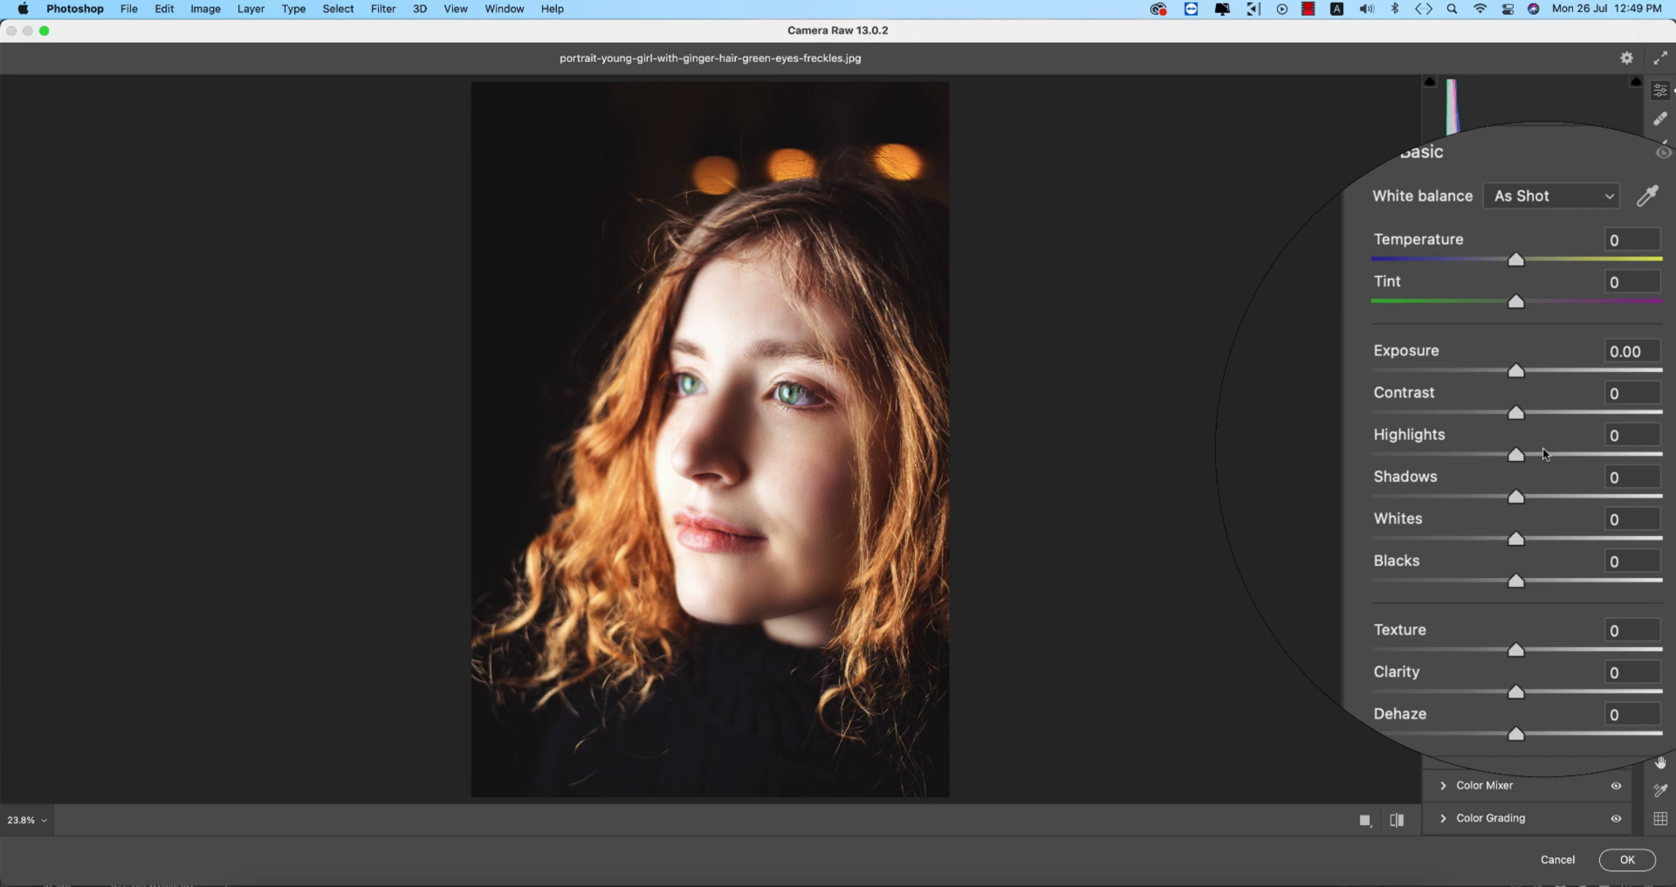
mouse_move(1527, 403)
mouse_down()
mouse_move(1508, 450)
mouse_move(1533, 431)
mouse_up()
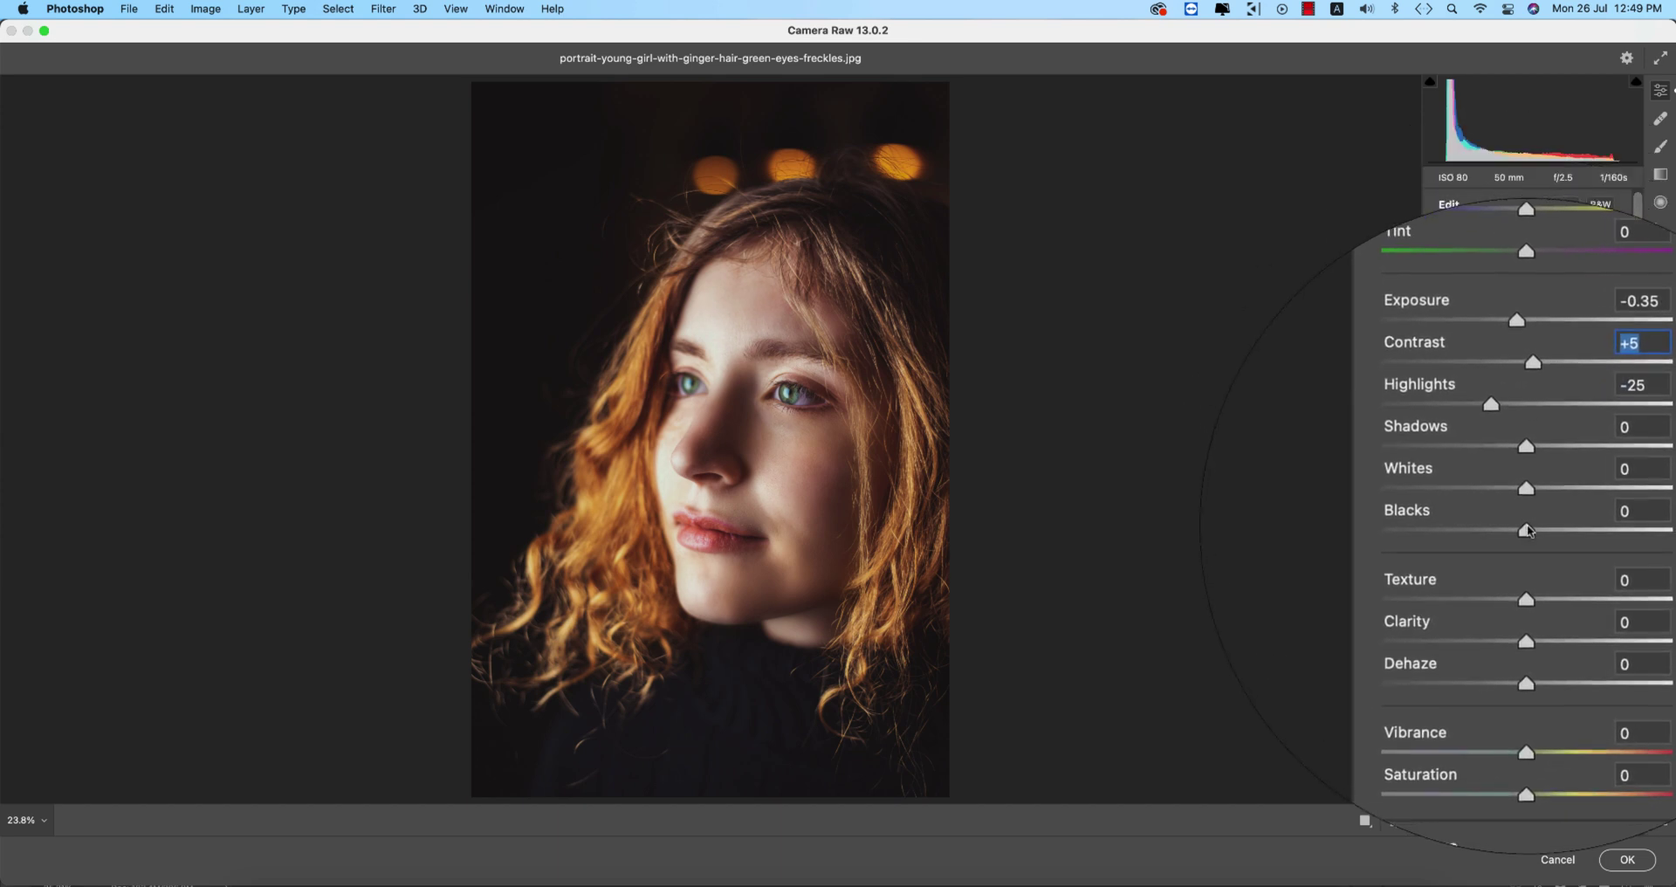
drag(1530, 530, 1539, 532)
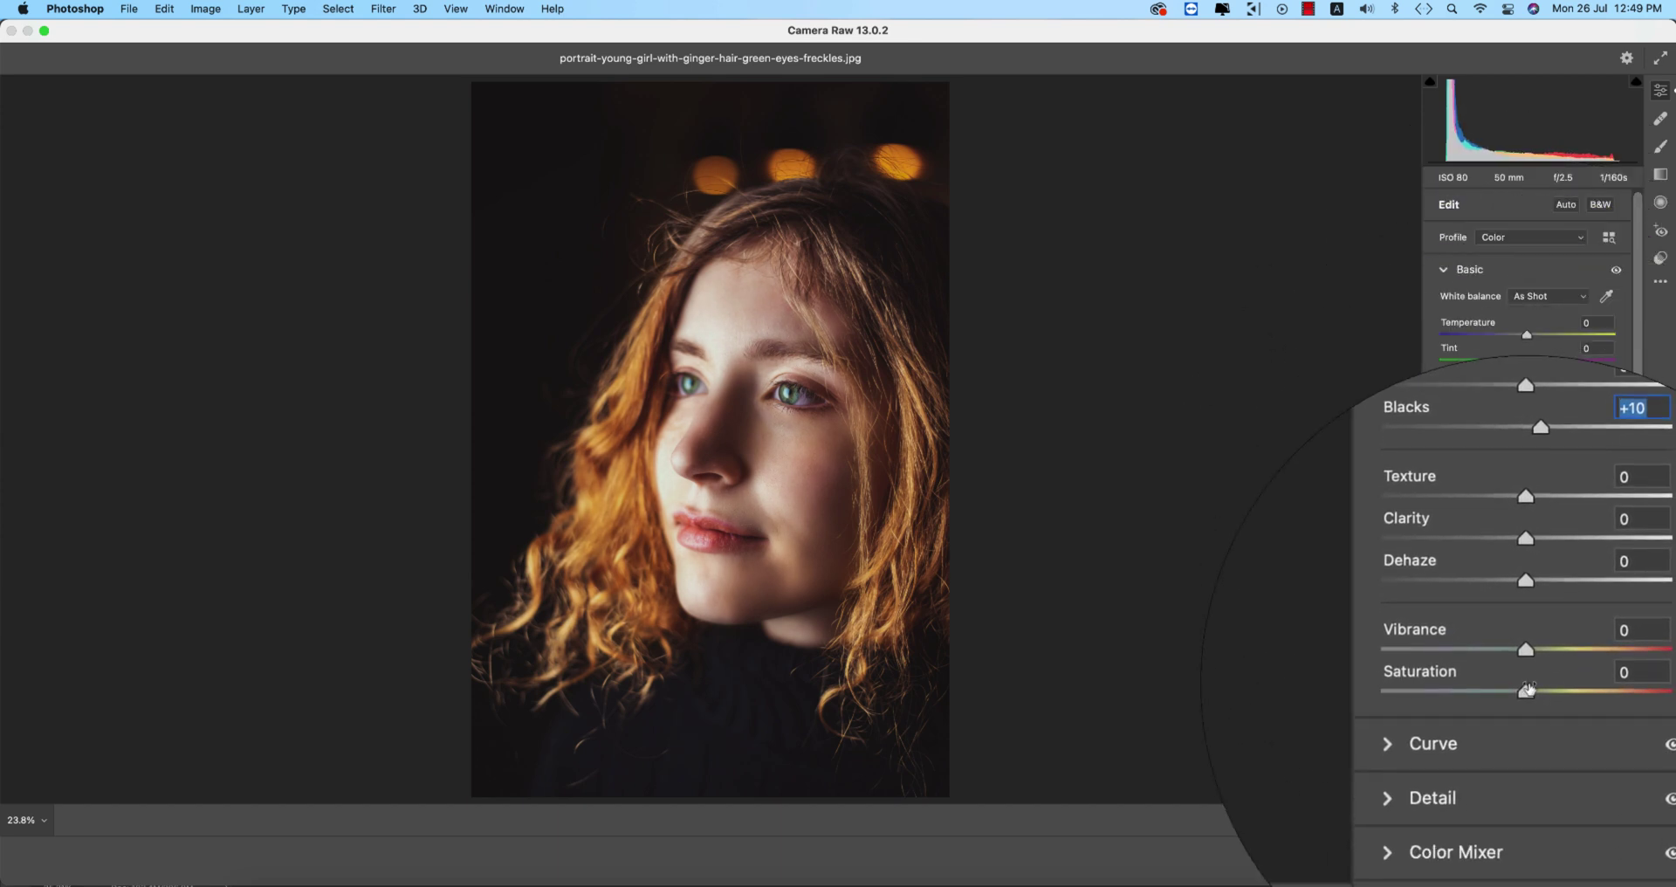
drag(1522, 621, 1535, 622)
drag(1521, 479, 1539, 485)
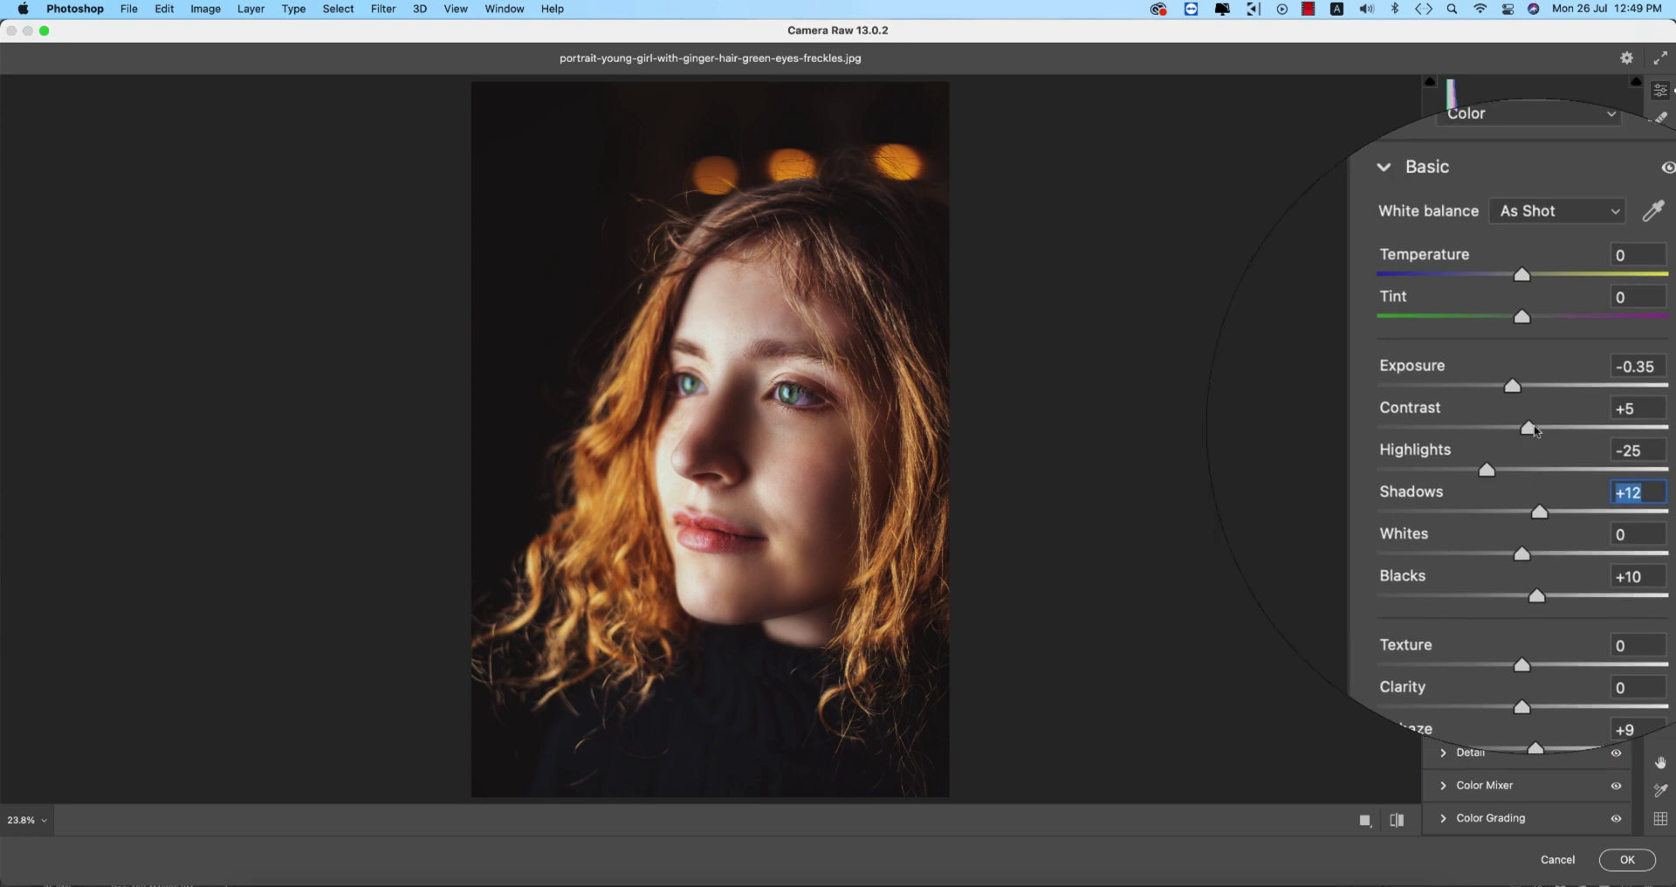
drag(1528, 337, 1535, 340)
Step: Zoom in on the cheek and toggle Before/After to check the skin
click(817, 486)
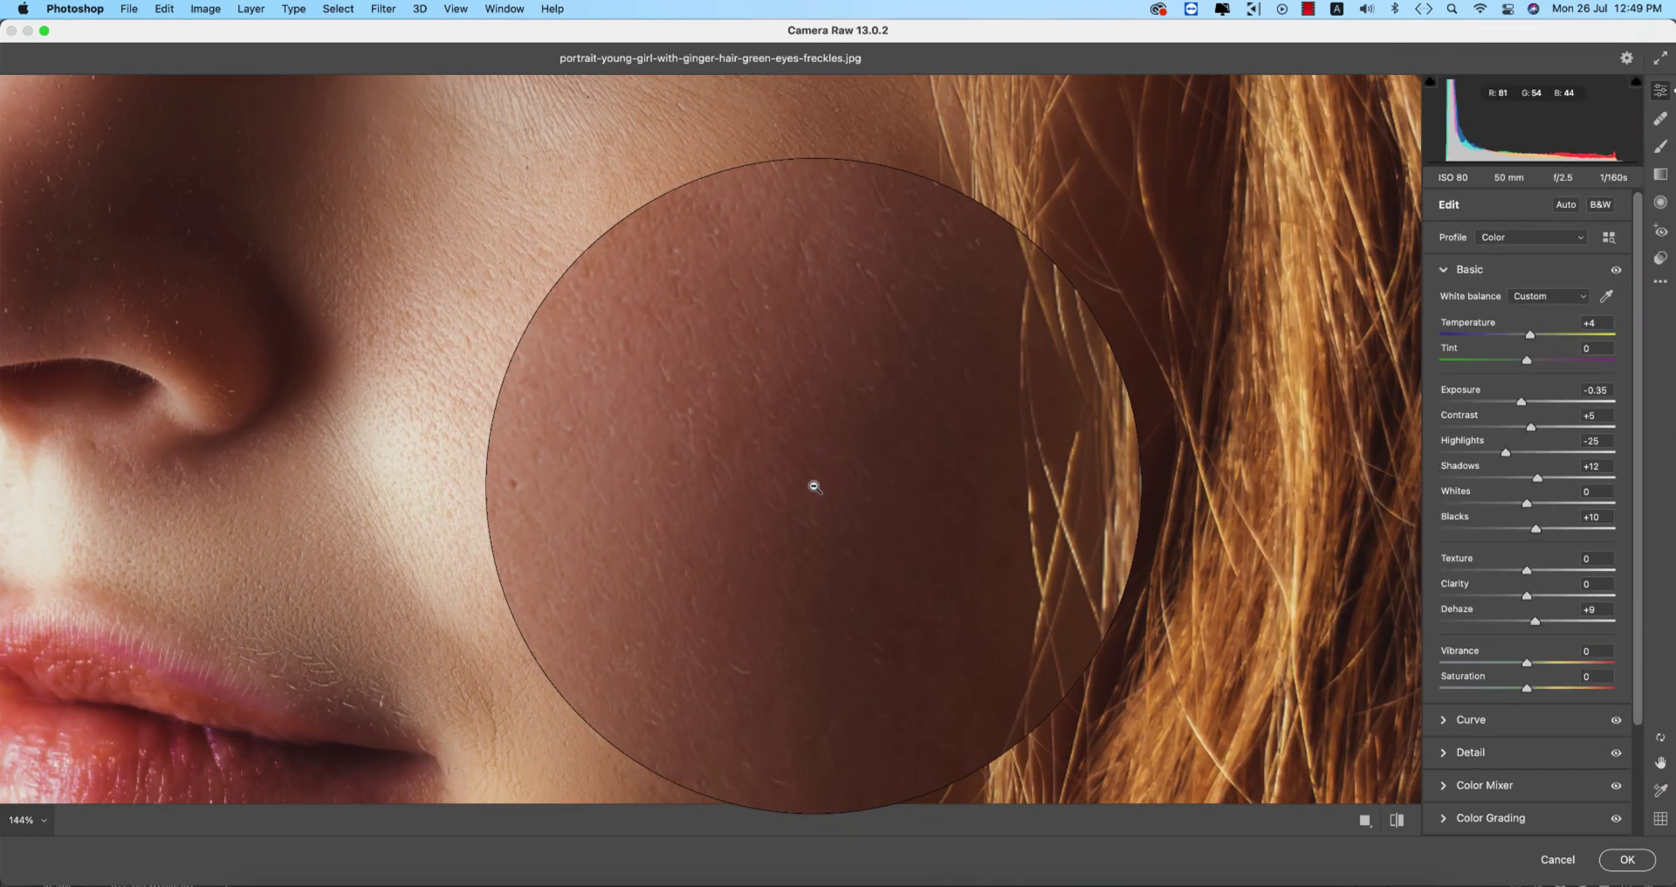
click(815, 486)
click(1397, 820)
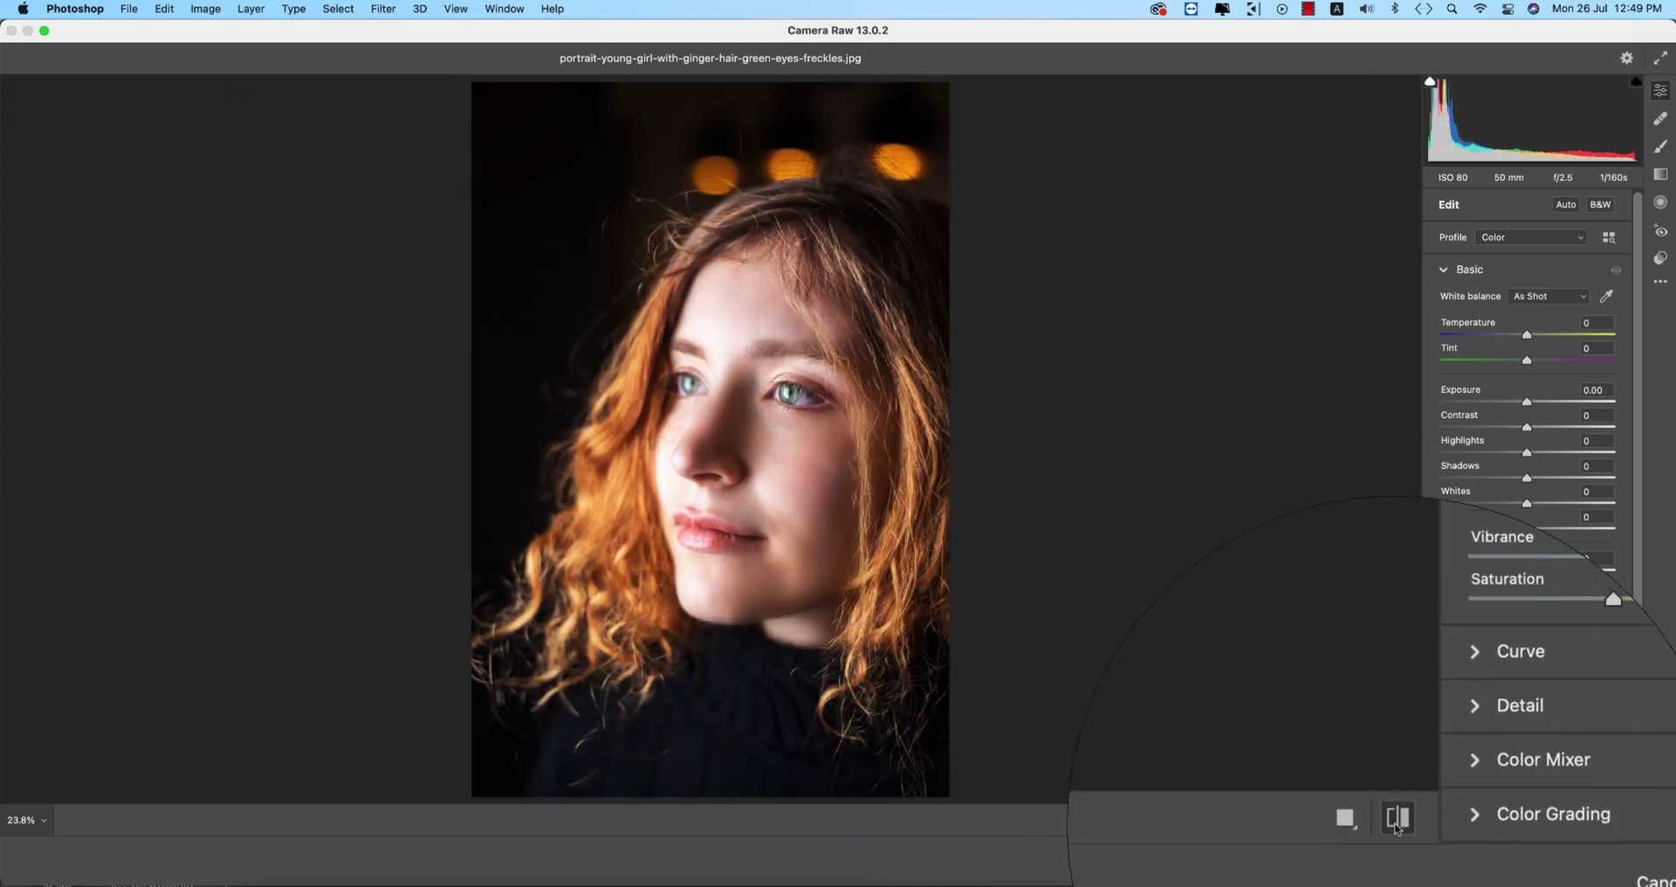
click(1397, 819)
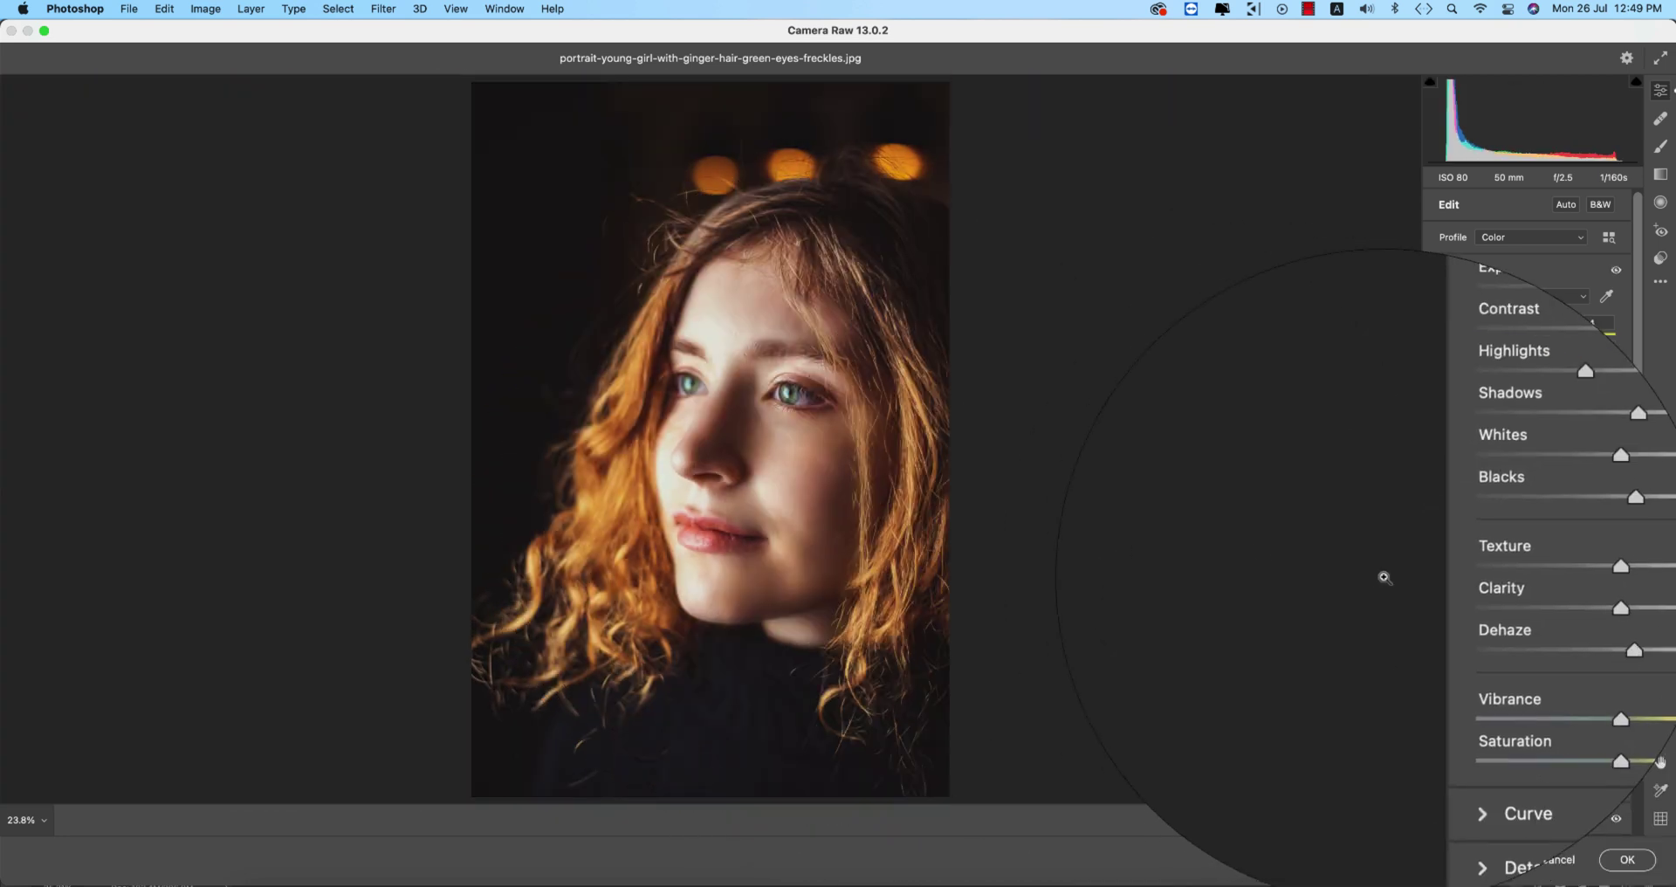
Step: In Calibration, reset Blue Primary Hue to 0 and set Red Primary Hue to +4
scroll(1501, 436, up, 5)
click(1466, 273)
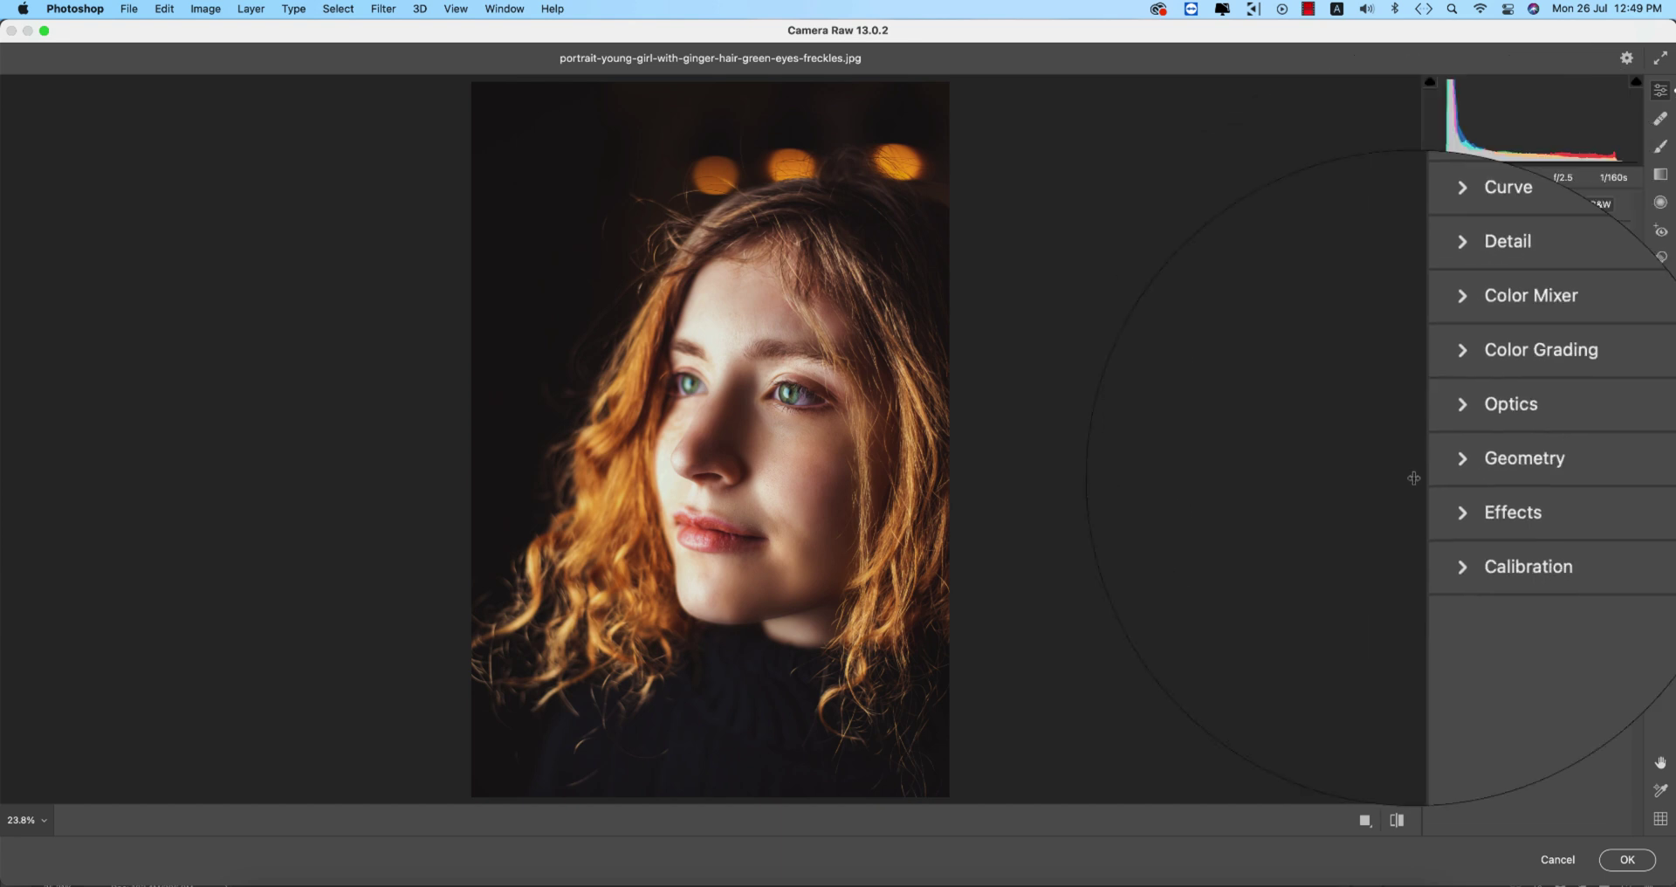
click(1484, 527)
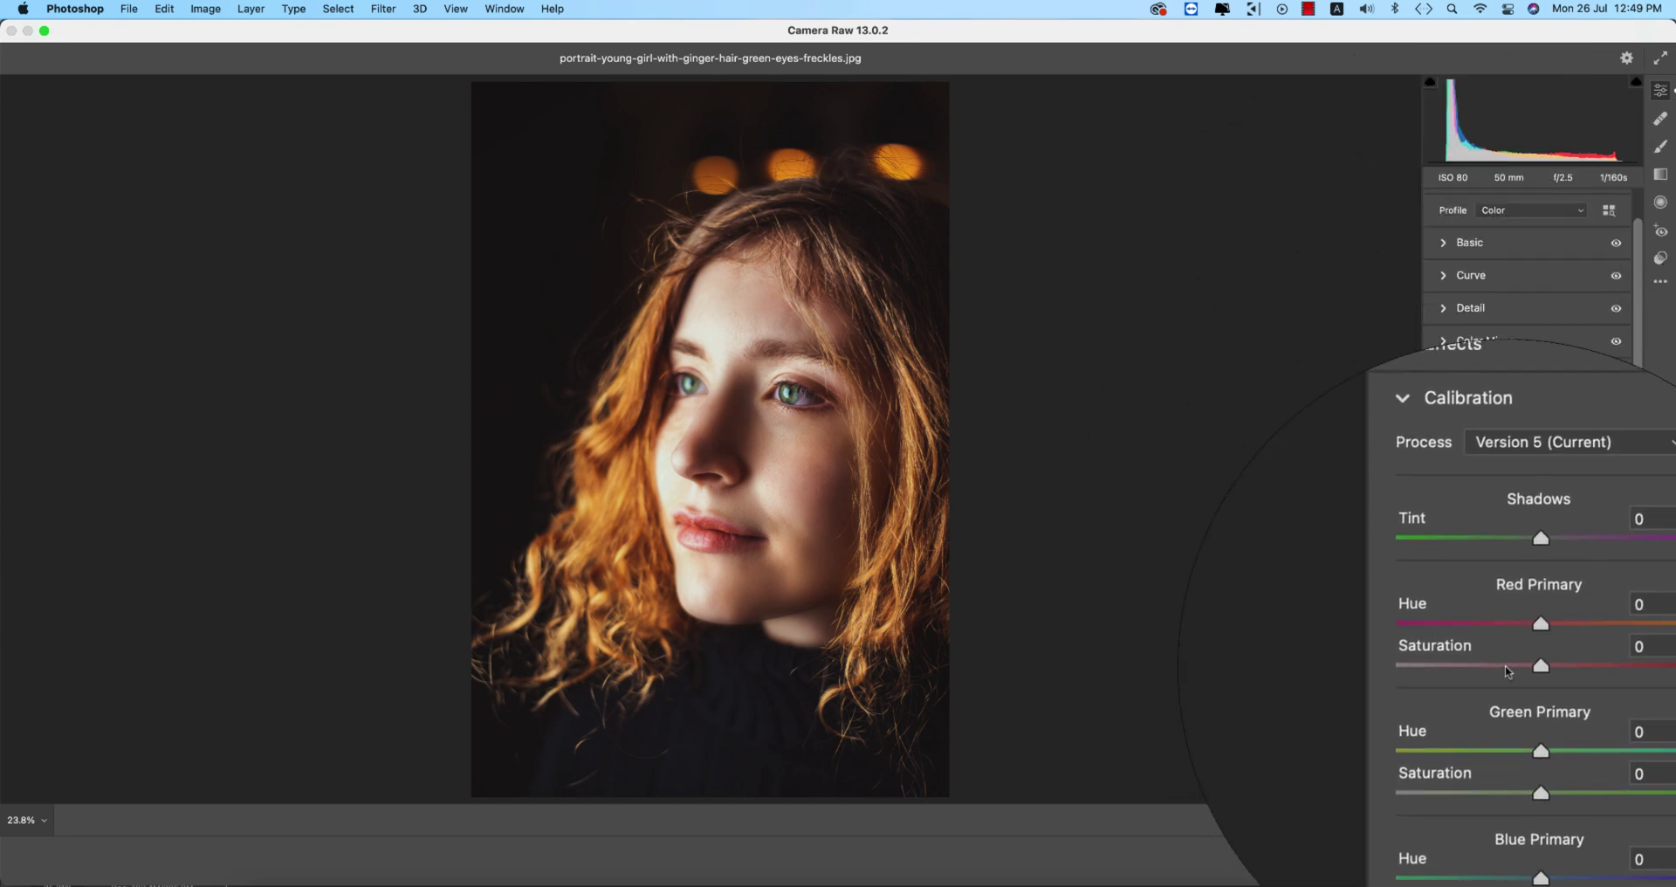
click(1445, 496)
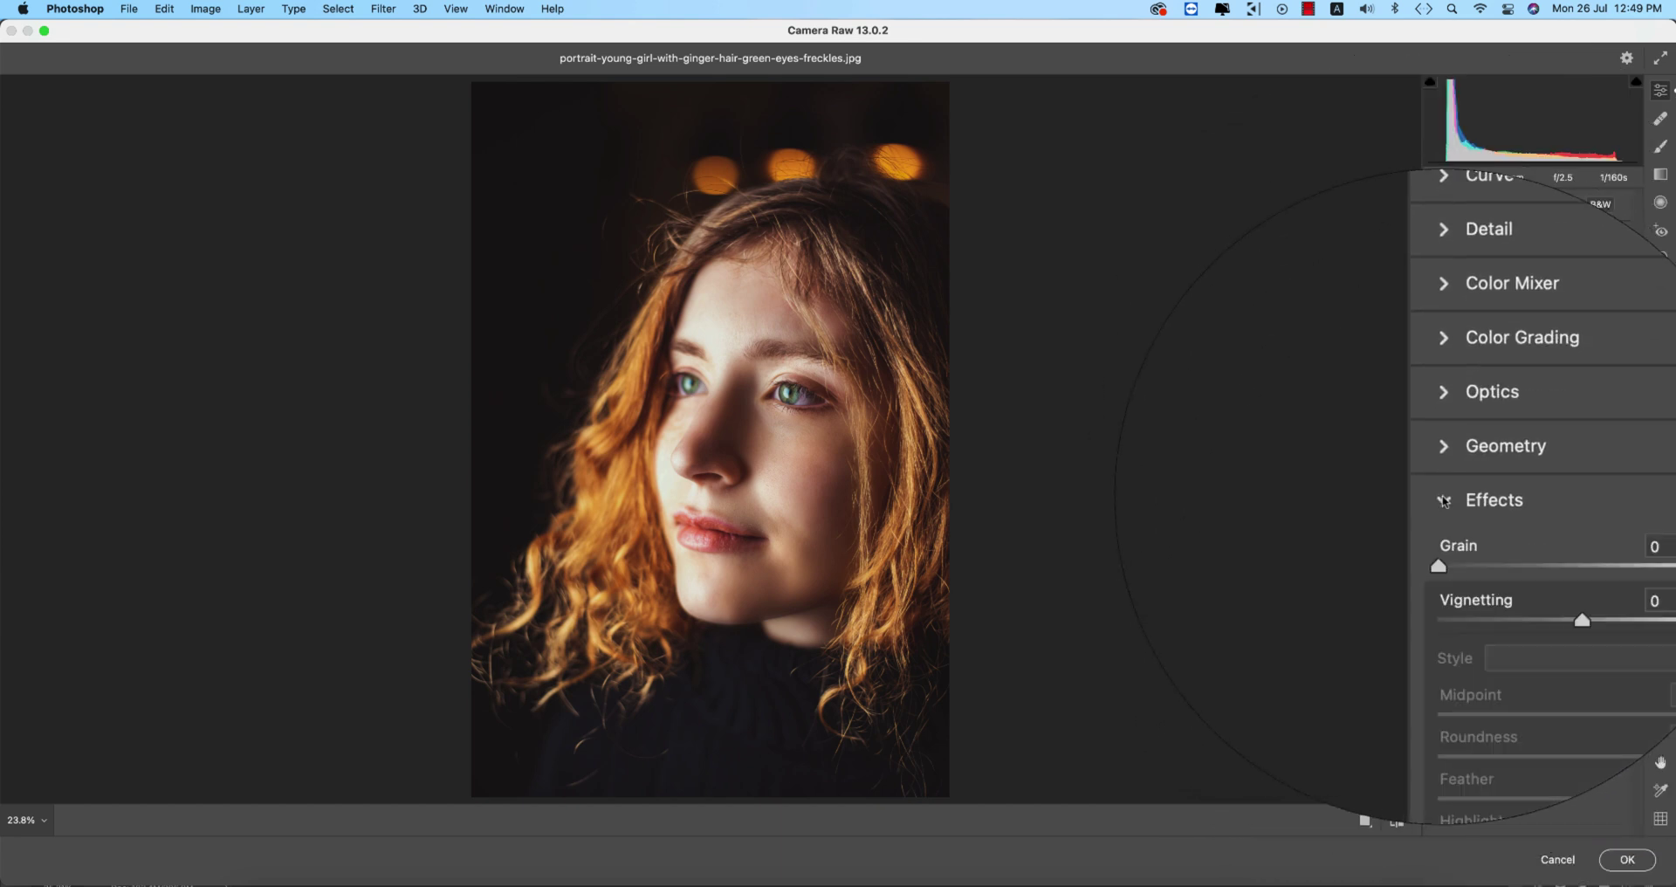
click(1445, 499)
click(1448, 527)
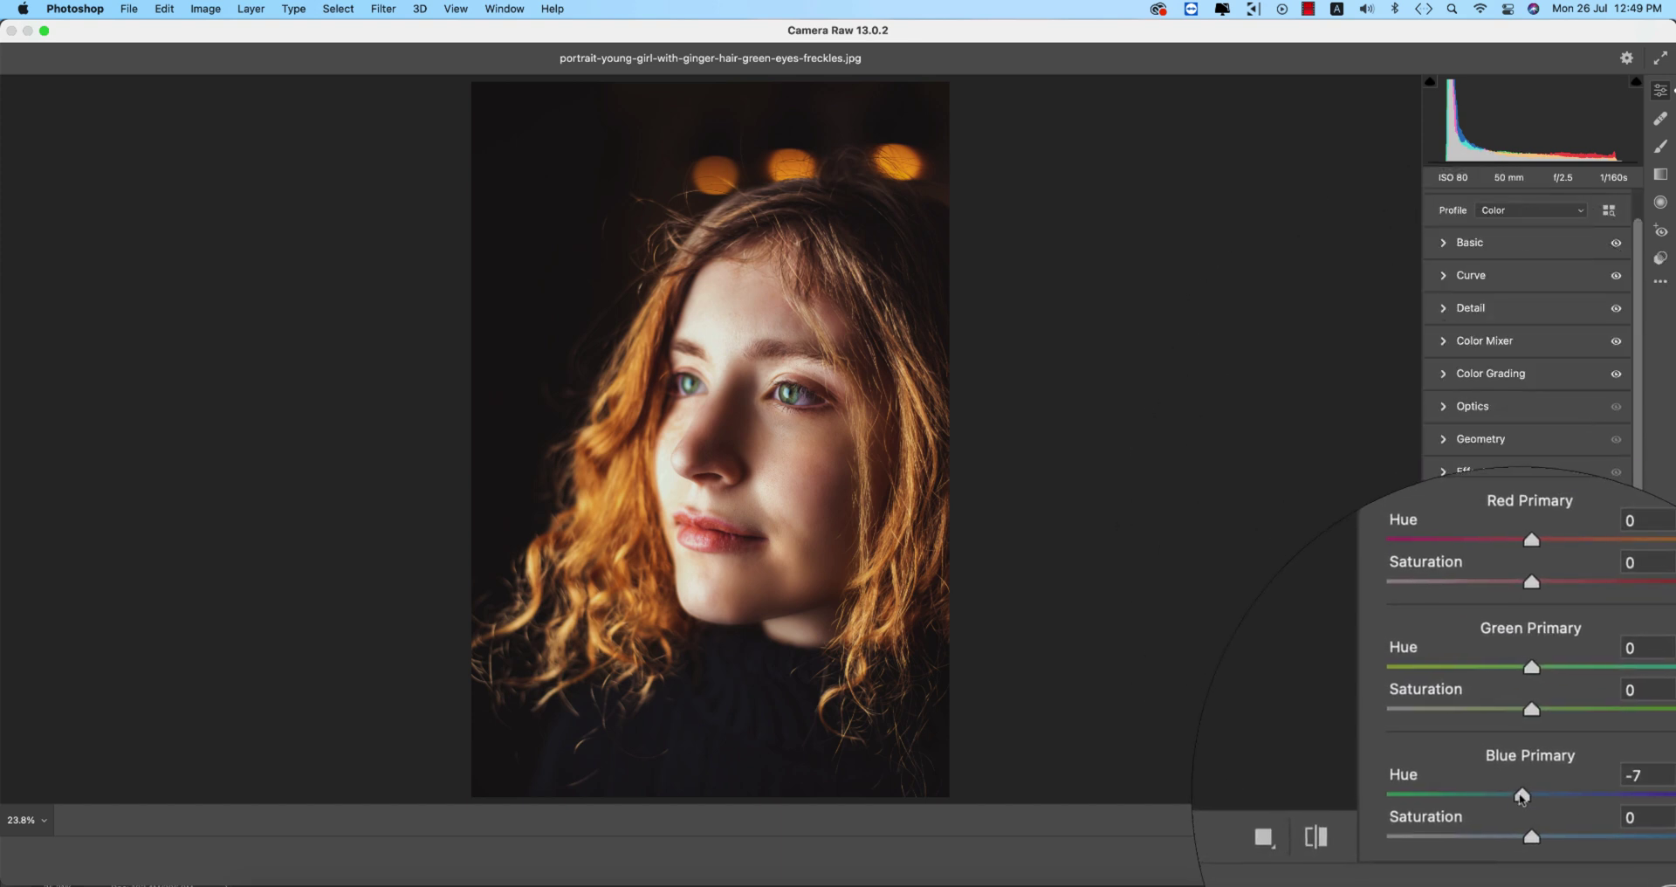
click(1528, 796)
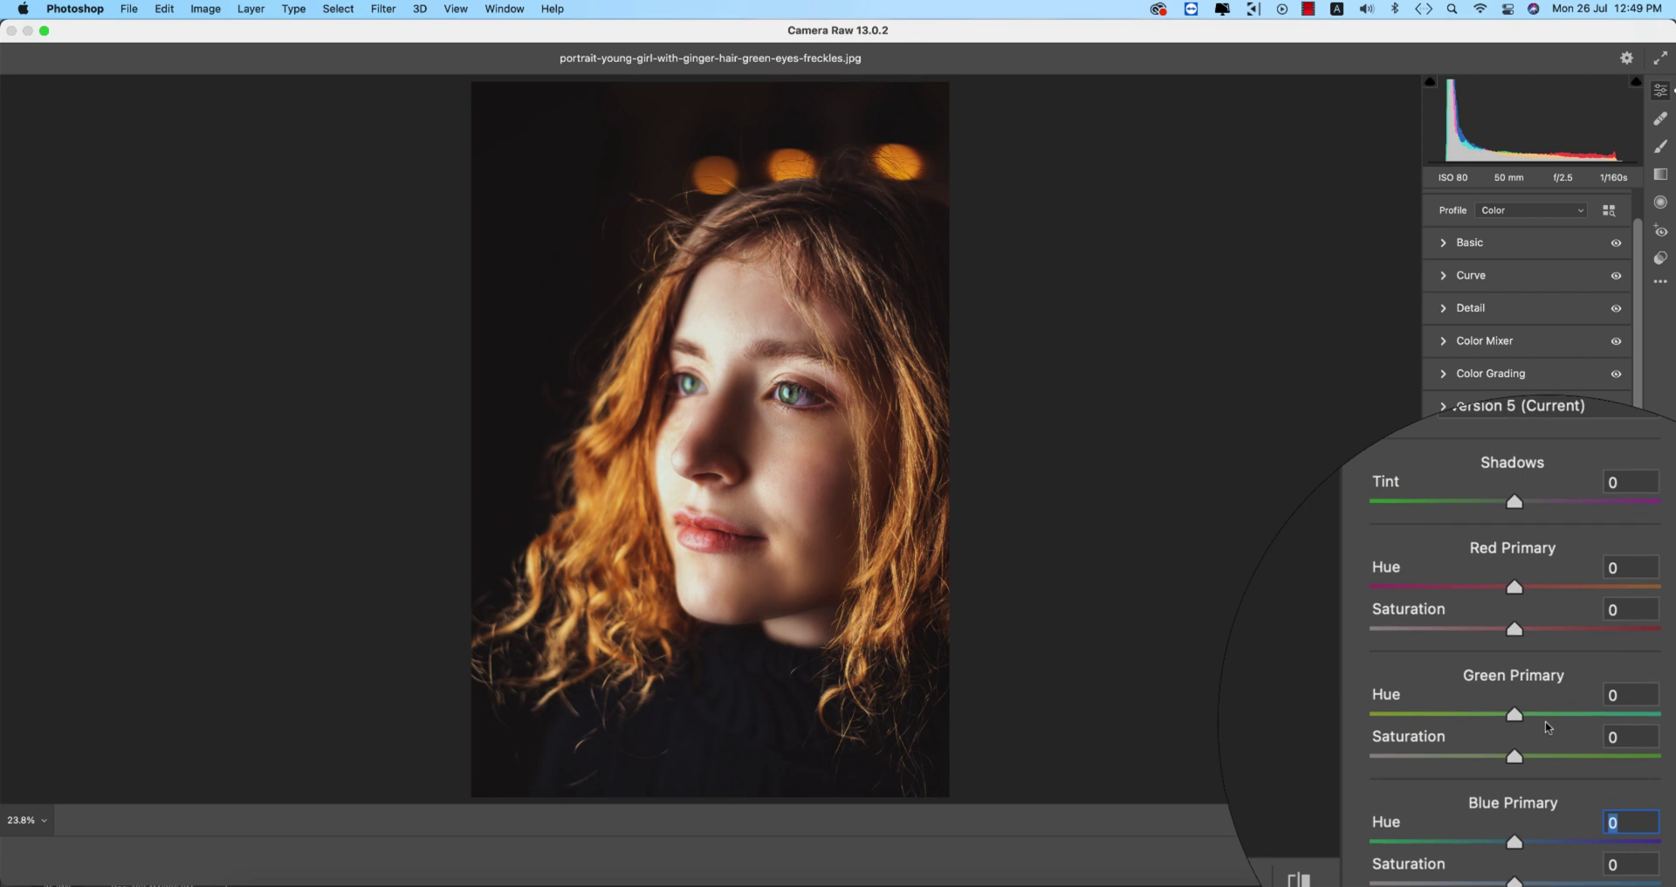
drag(1528, 640, 1537, 646)
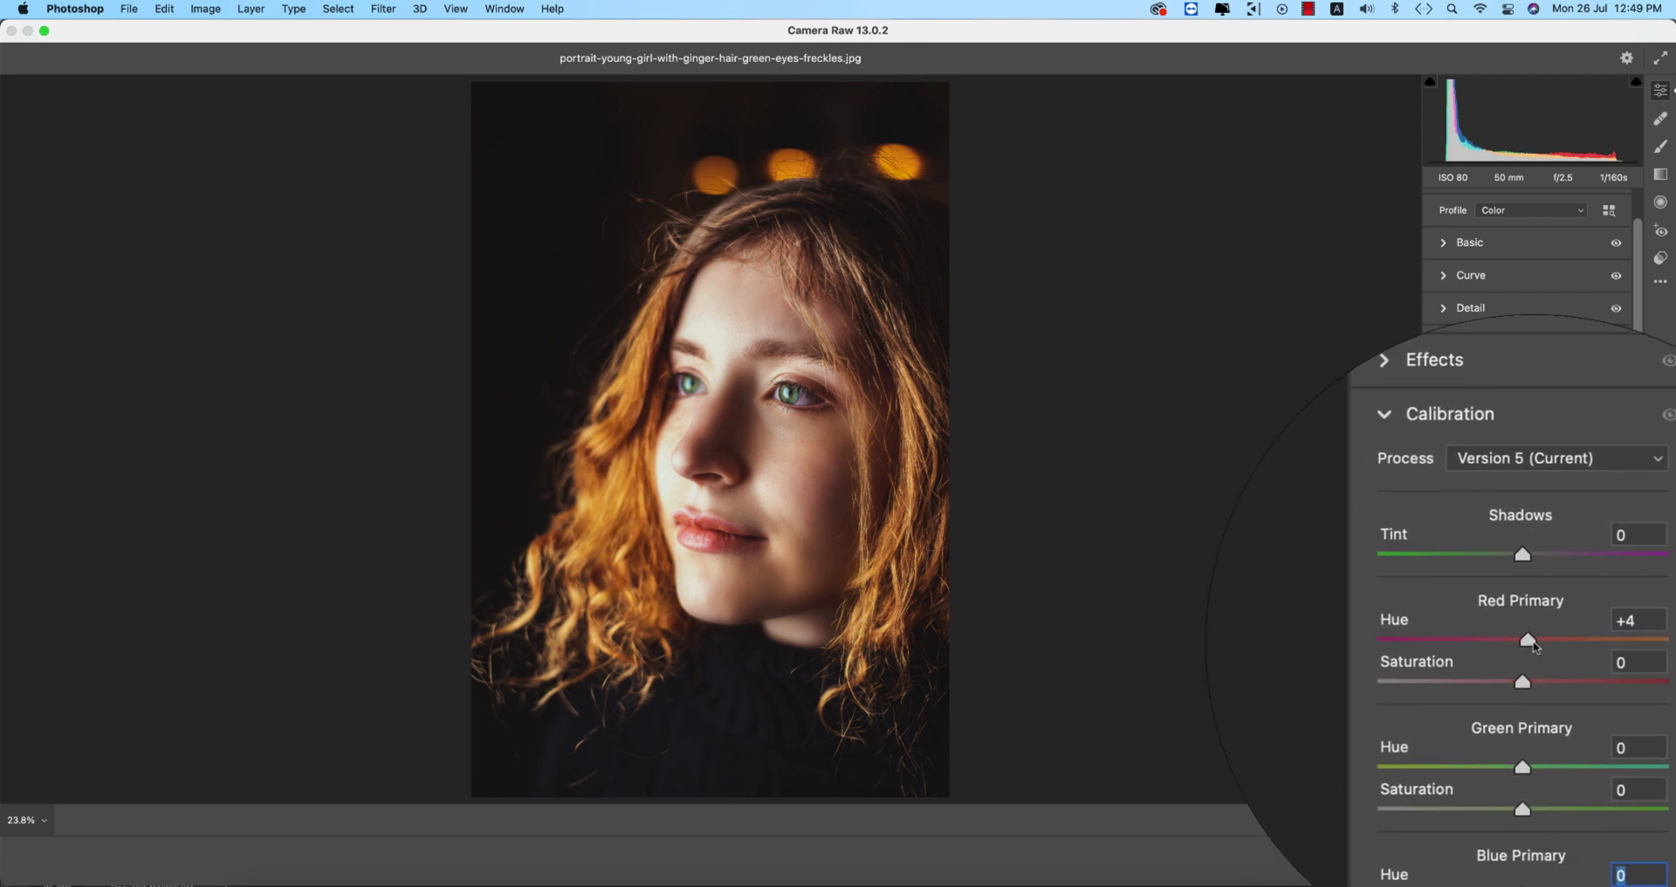
Step: In Color Grading, set Shadows to hue 360 and saturation 4
click(1444, 473)
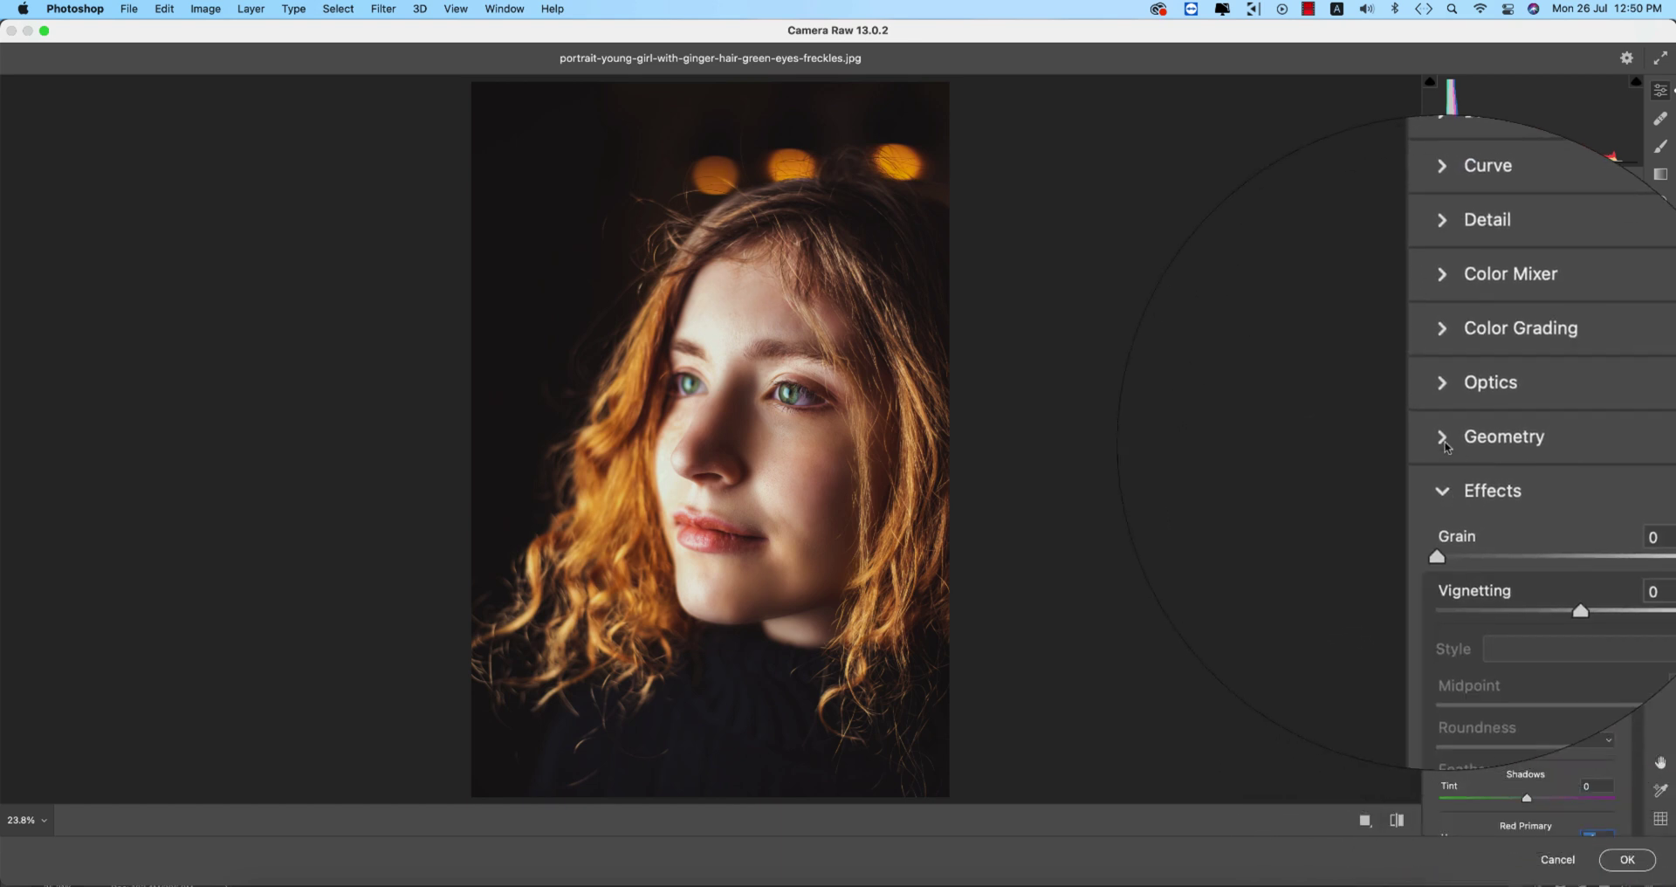
click(1446, 447)
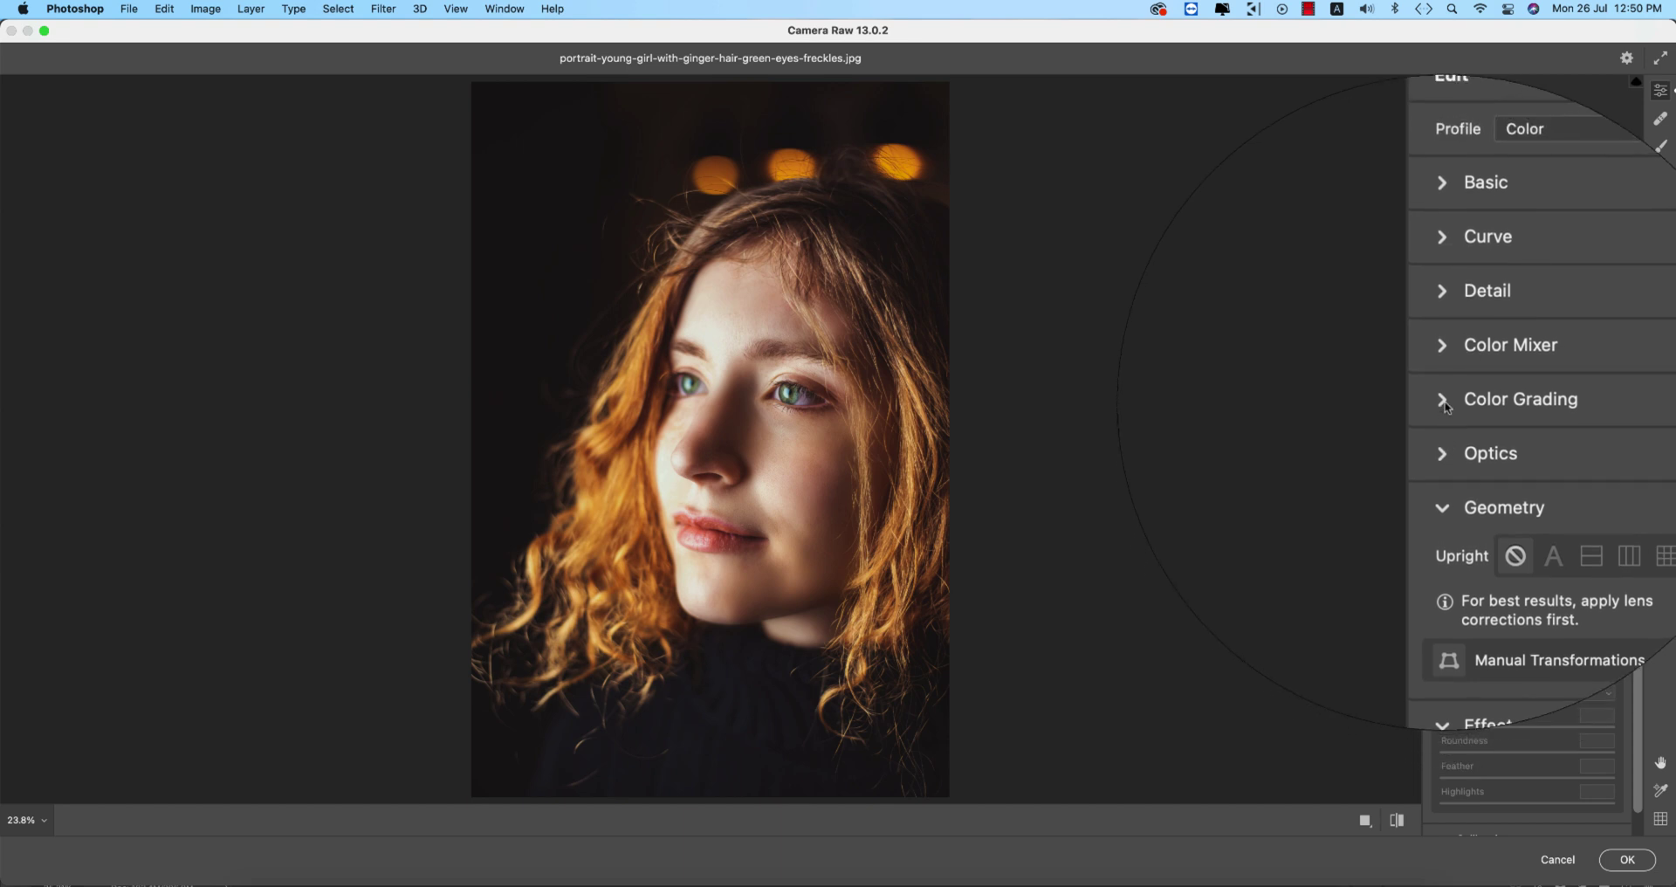
click(1485, 375)
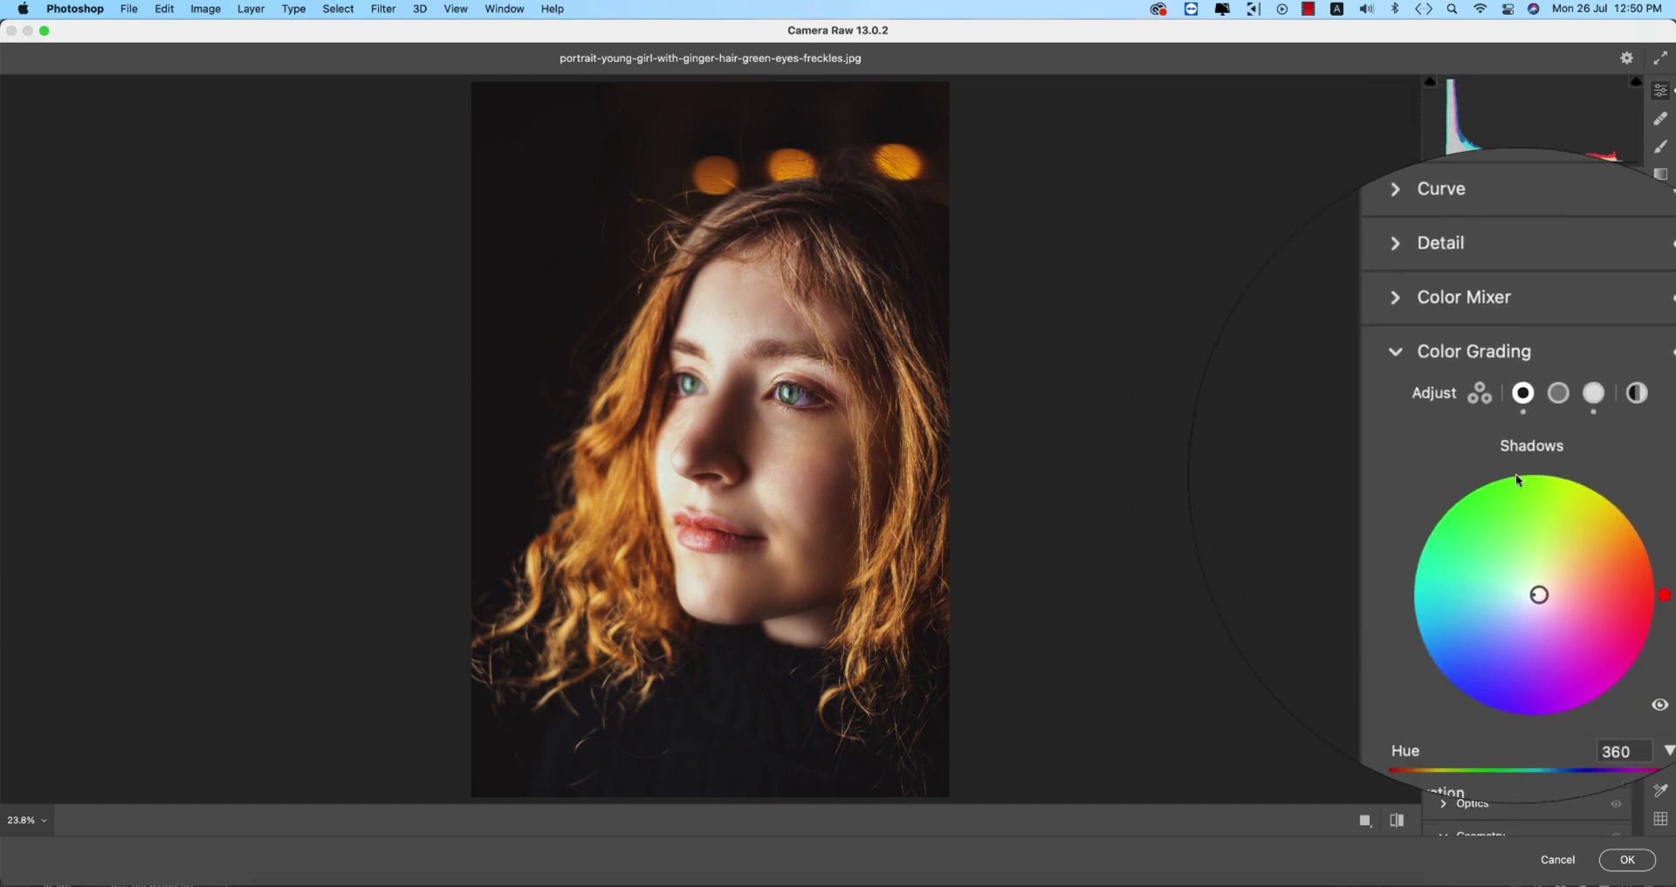
click(1547, 643)
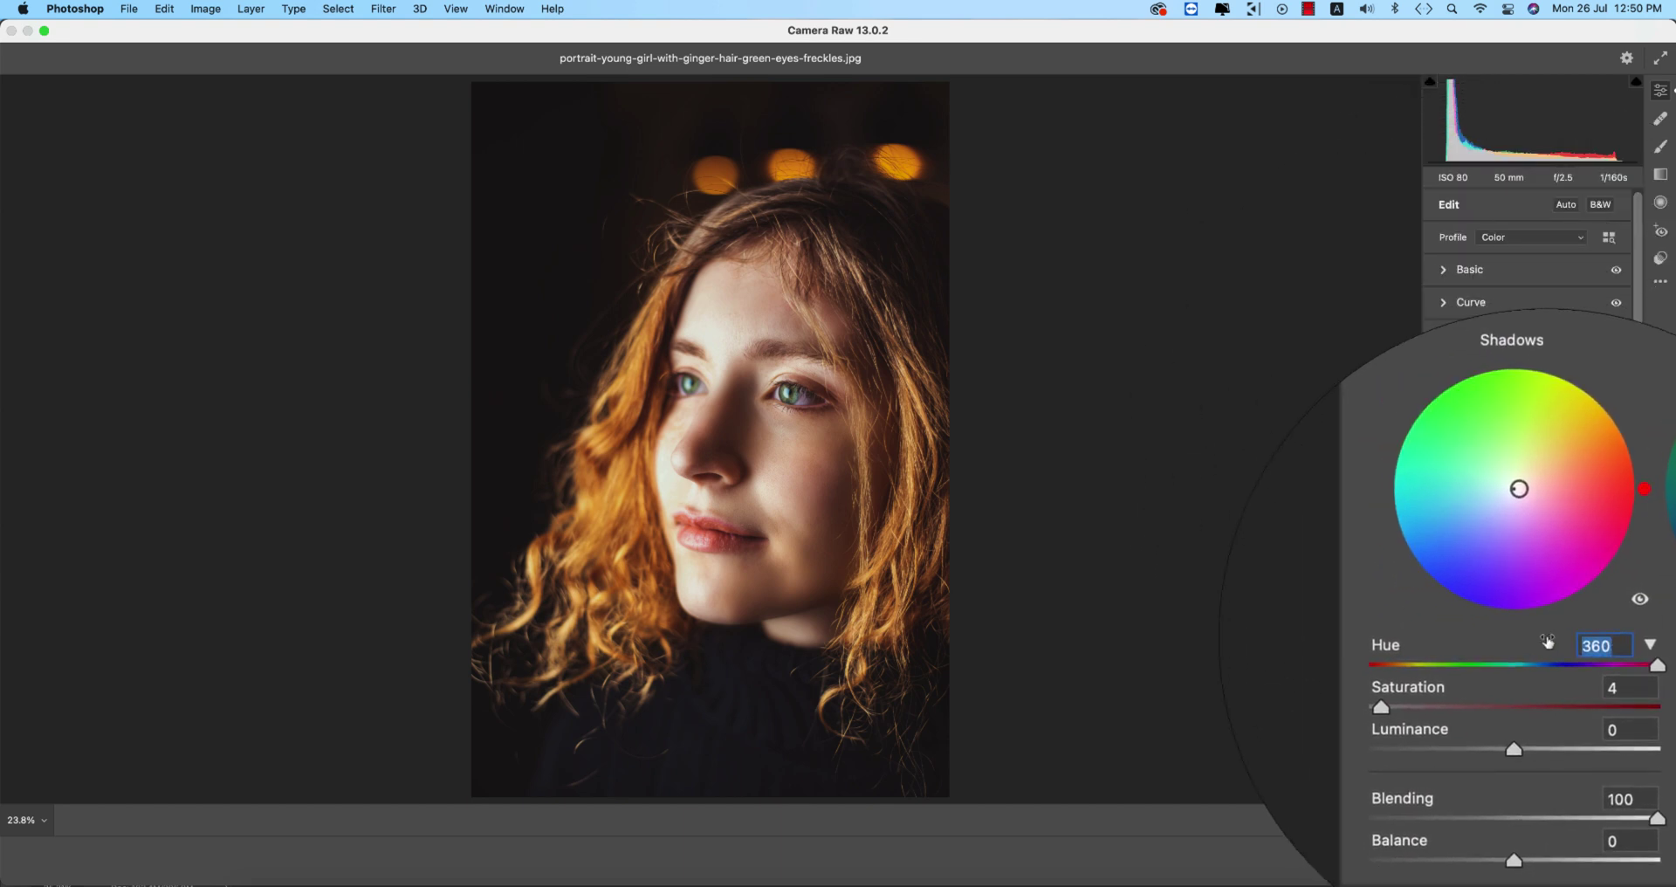
click(1600, 669)
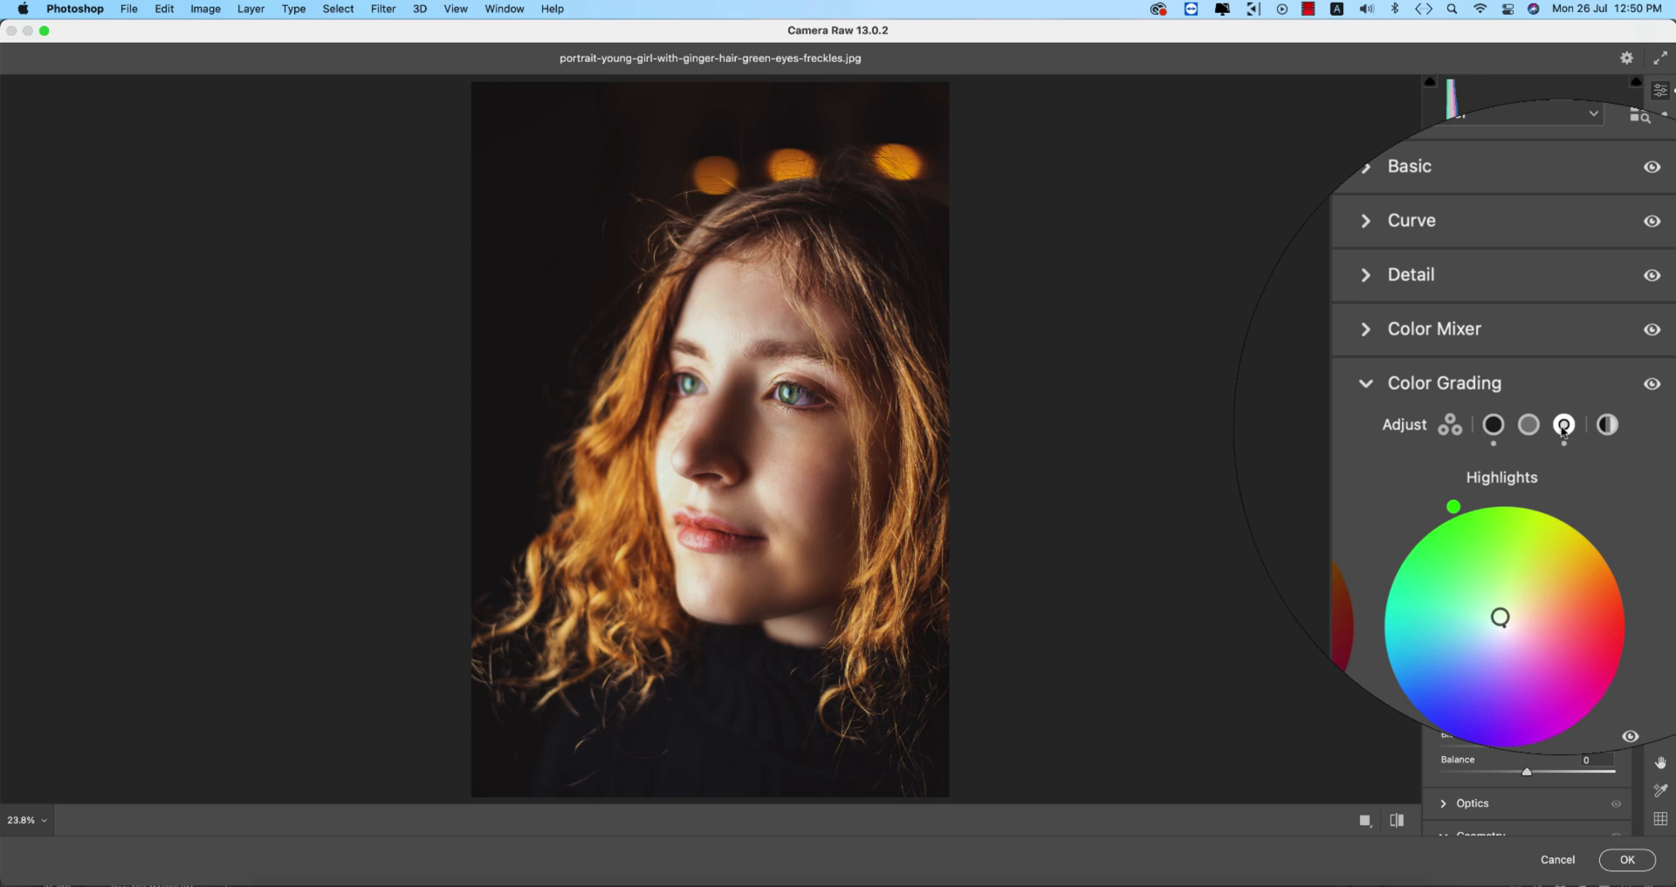
click(1452, 401)
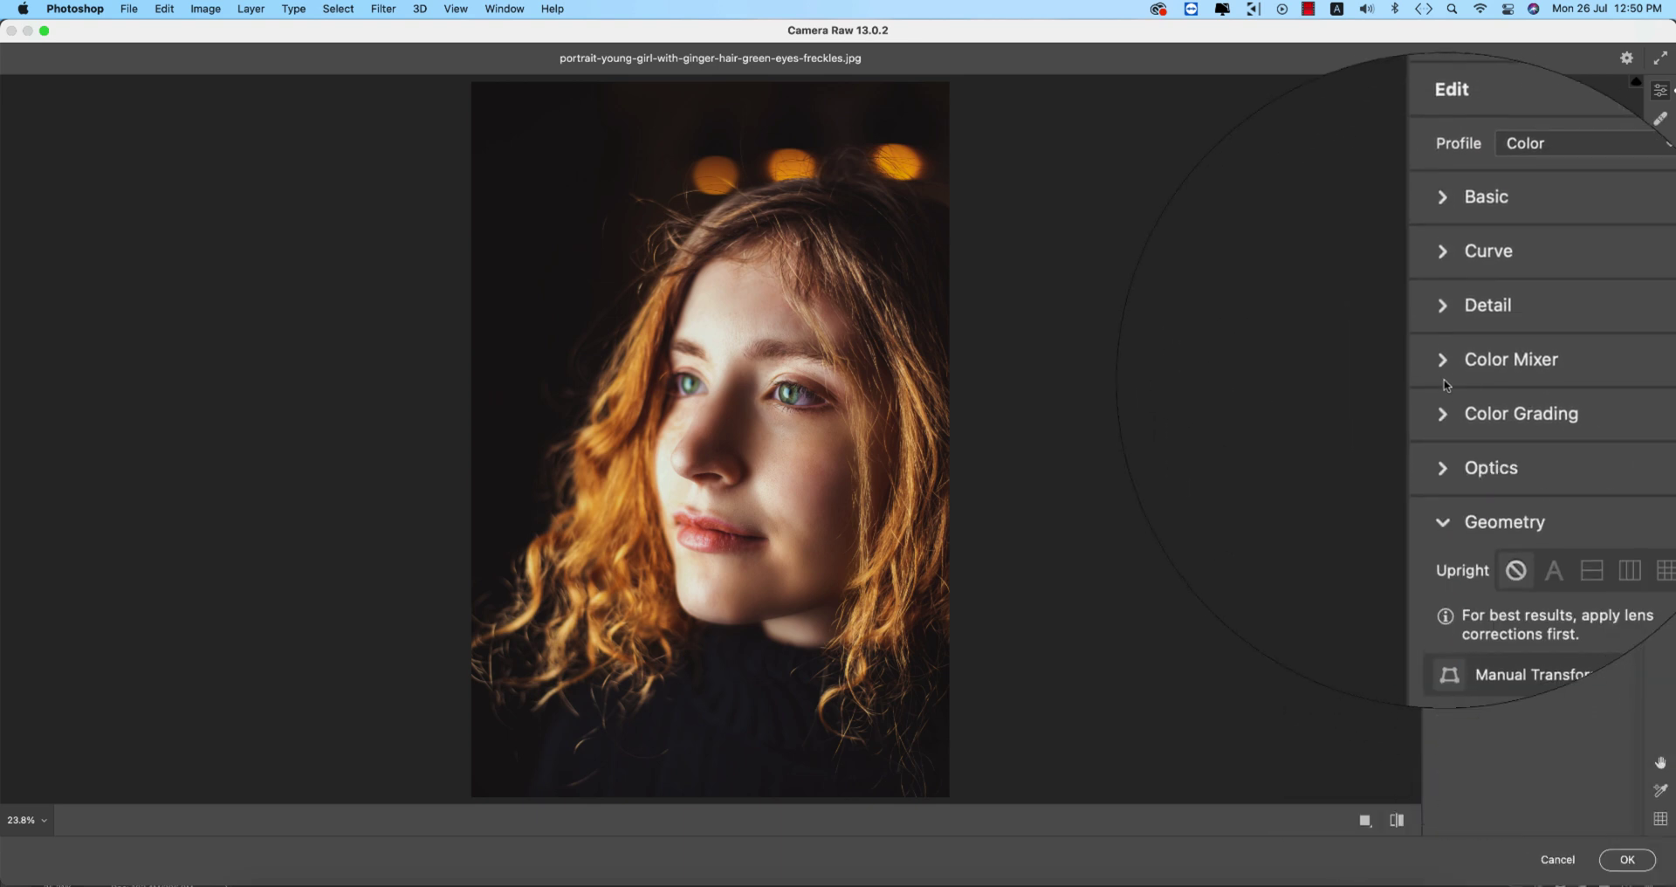
Step: Set the Color Grading Highlights to hue 82 and saturation 8
click(1445, 369)
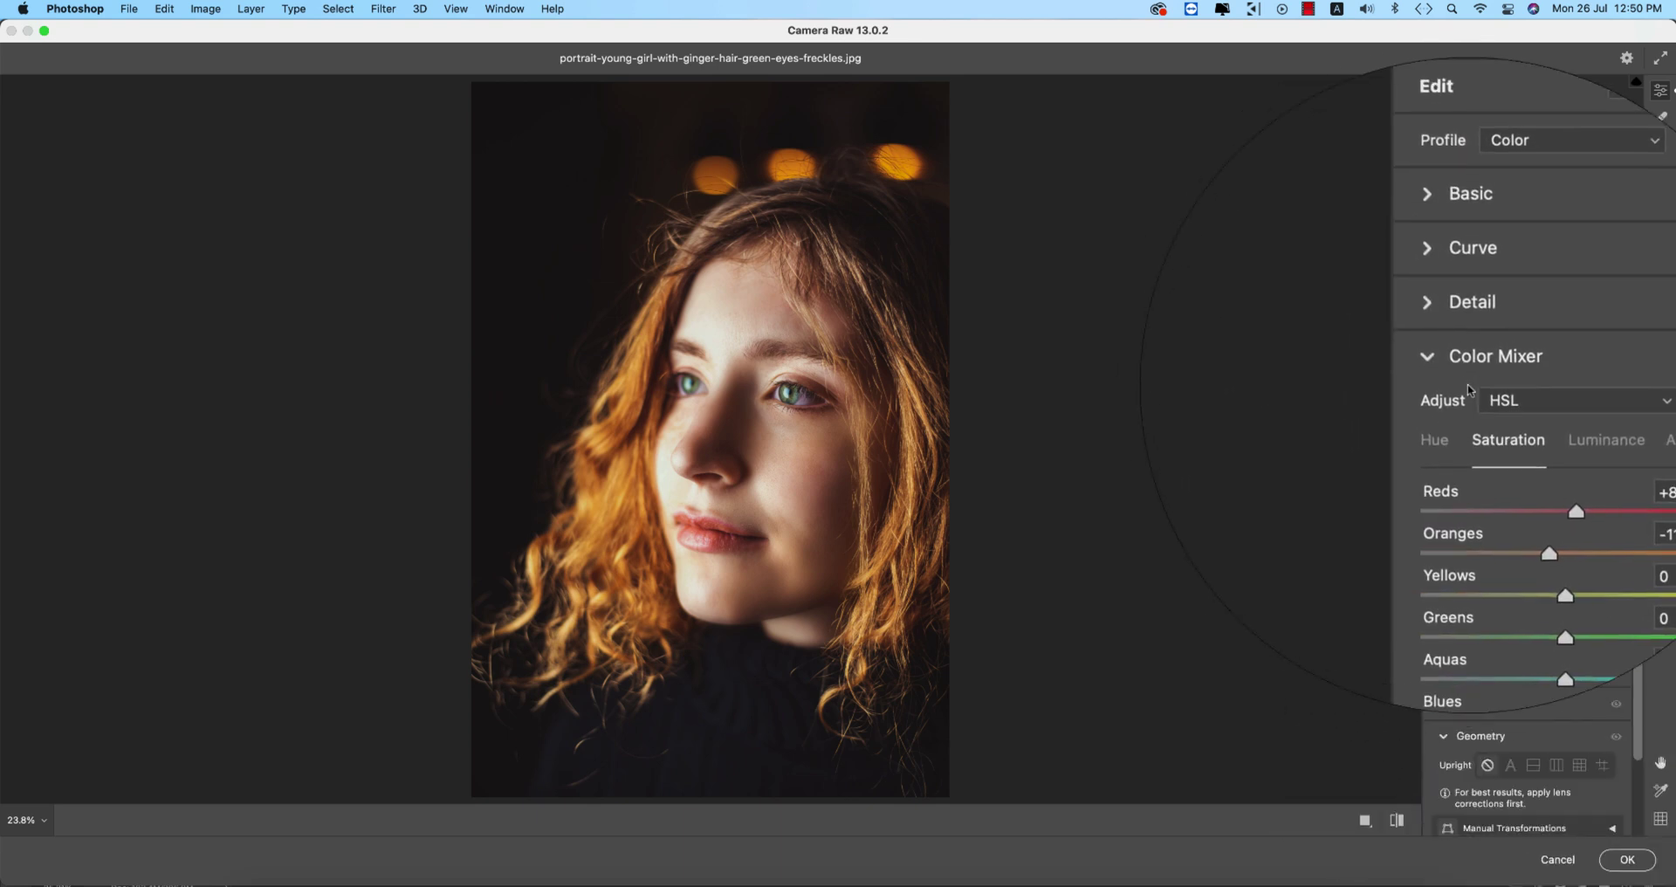
click(1452, 376)
click(1454, 400)
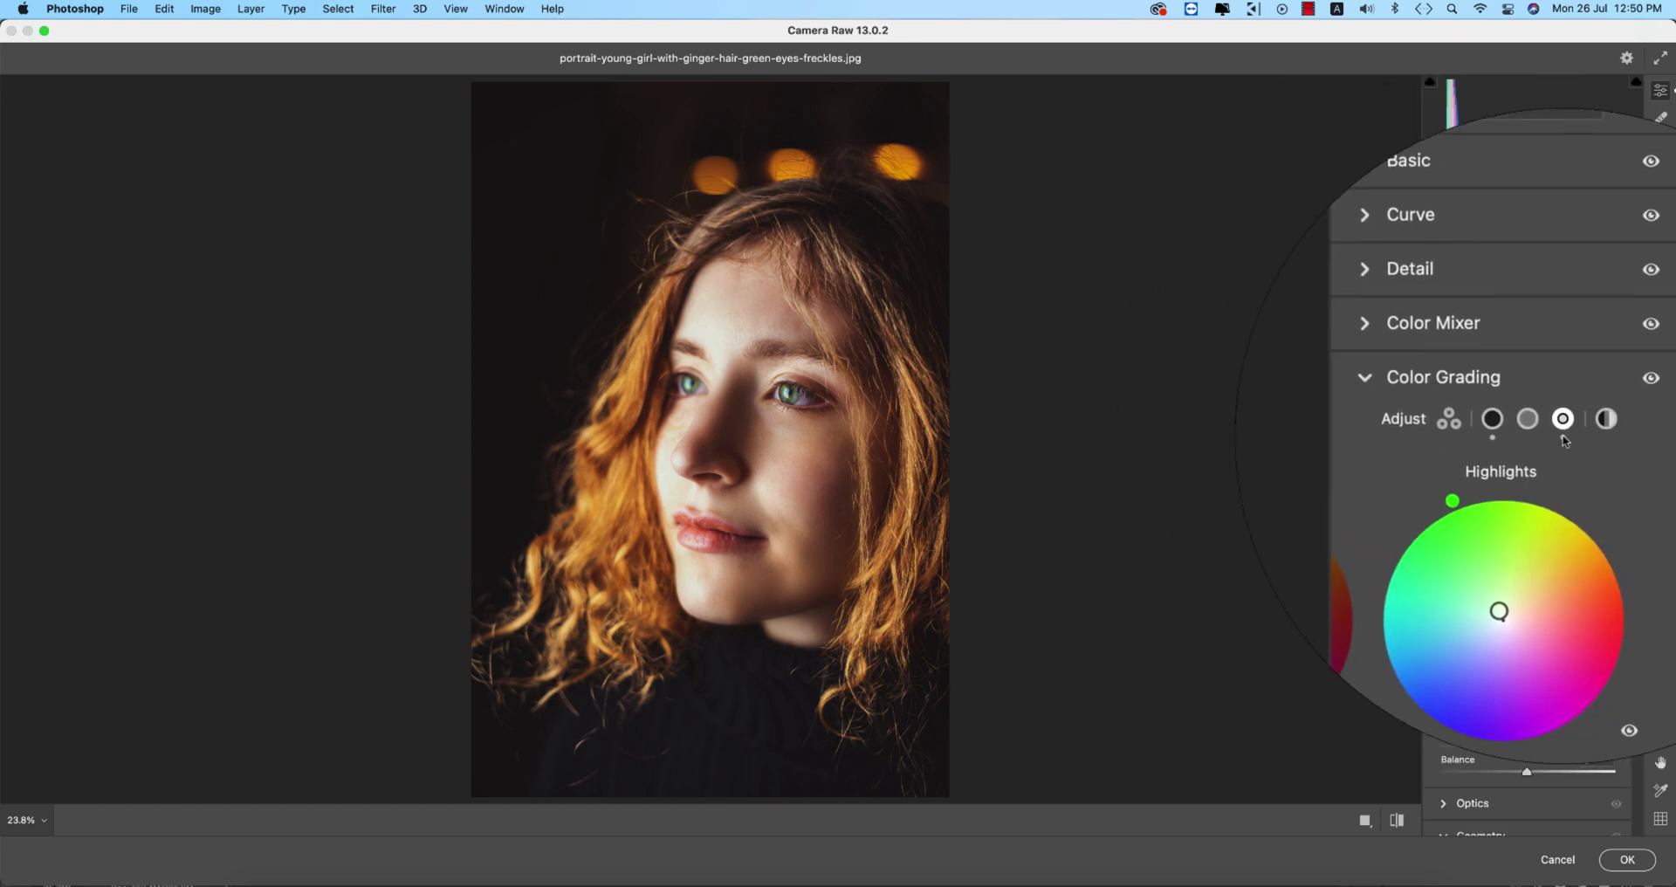
scroll(1564, 437, down, 3)
click(1577, 642)
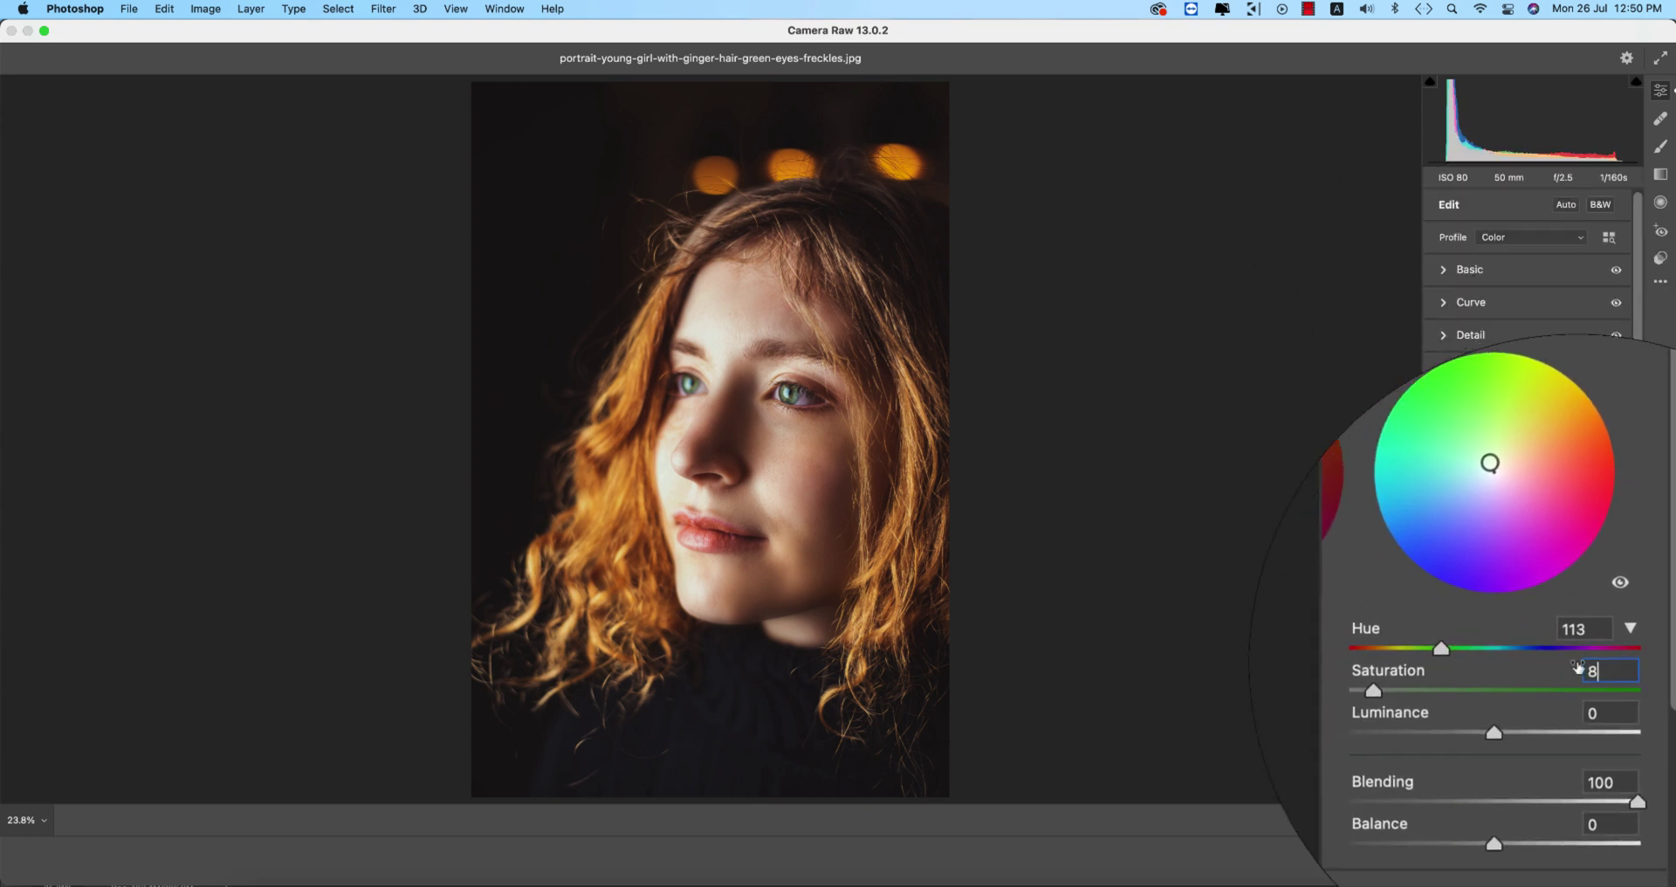
mouse_move(1504, 653)
mouse_down()
mouse_move(1473, 654)
mouse_move(1546, 660)
mouse_move(1473, 660)
mouse_up()
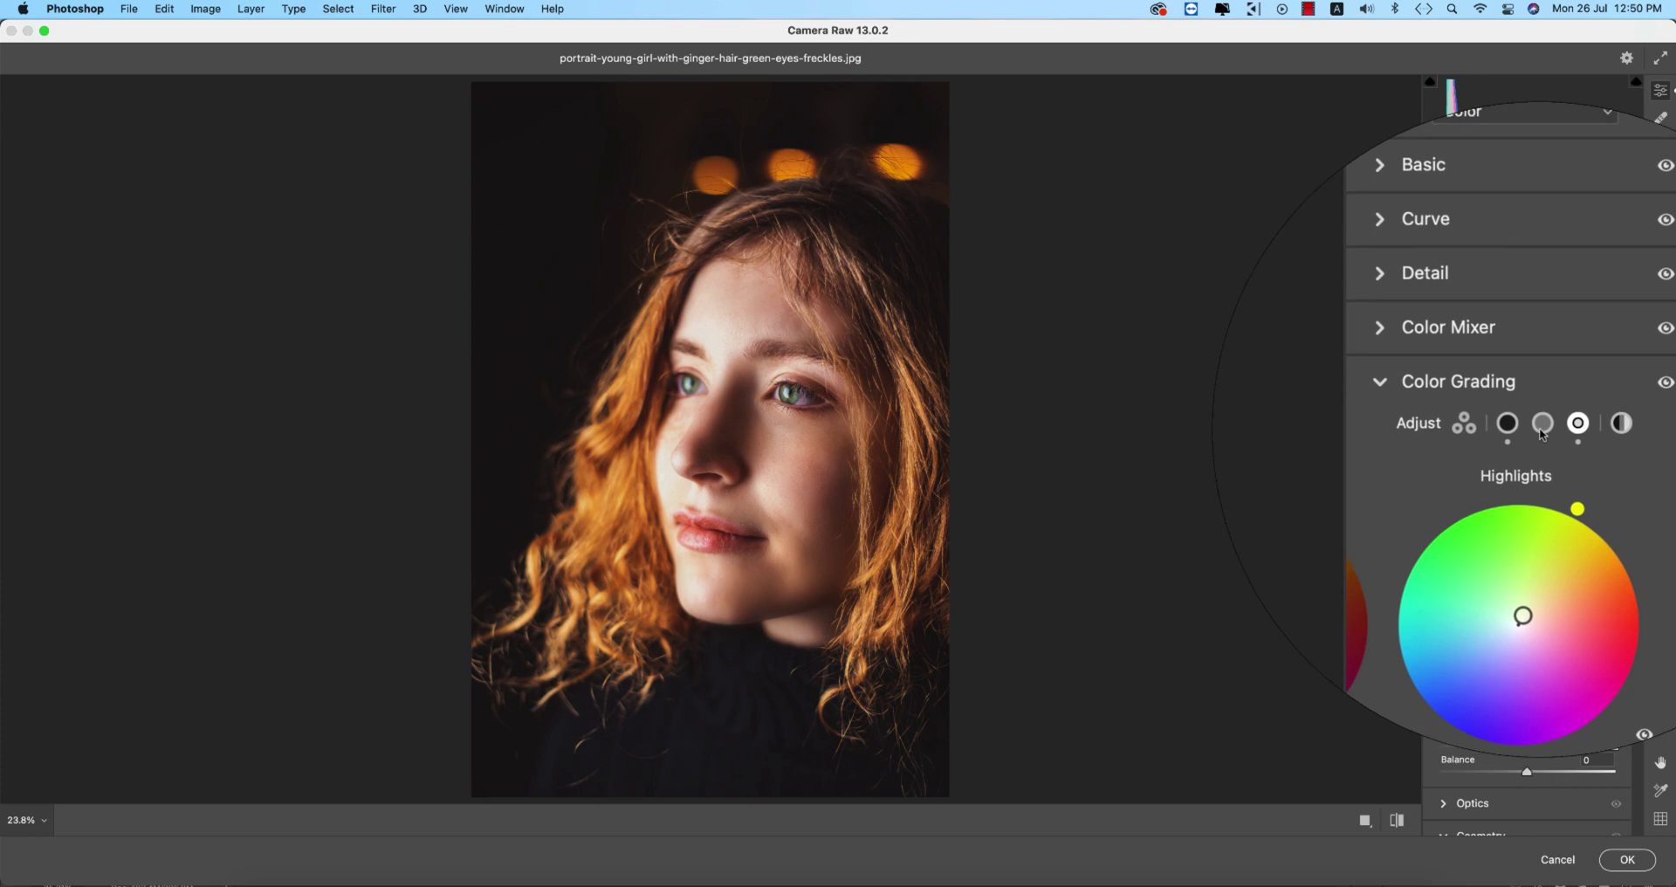
Step: Tint the midtones warm yellow with hue 59 and saturation 8
click(1541, 434)
drag(1433, 686, 1468, 661)
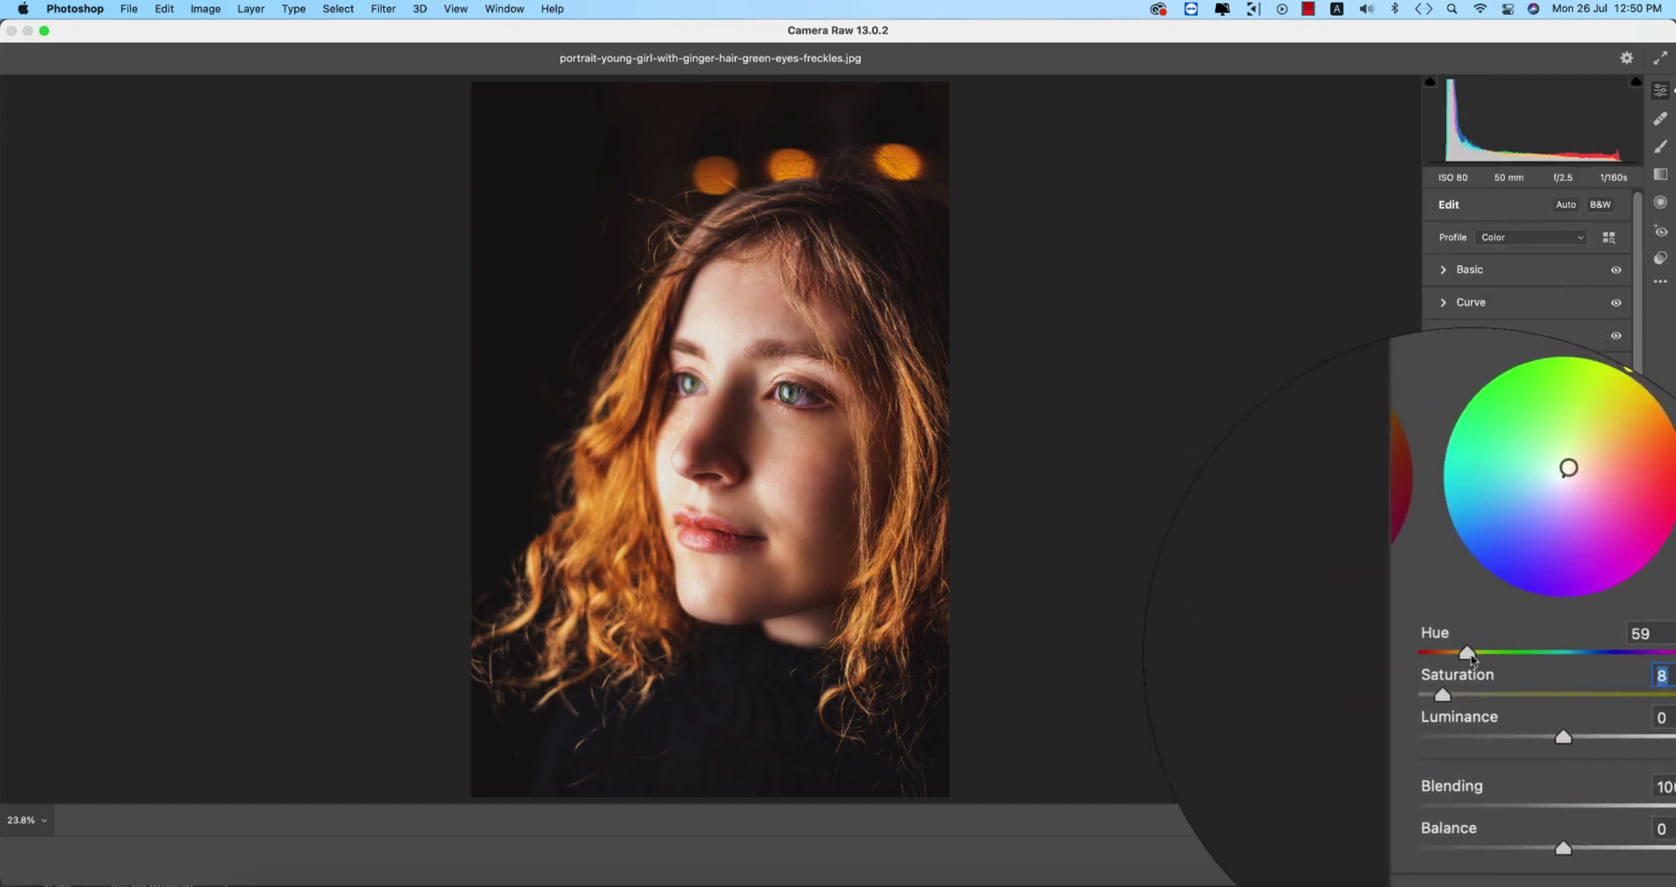
click(1473, 661)
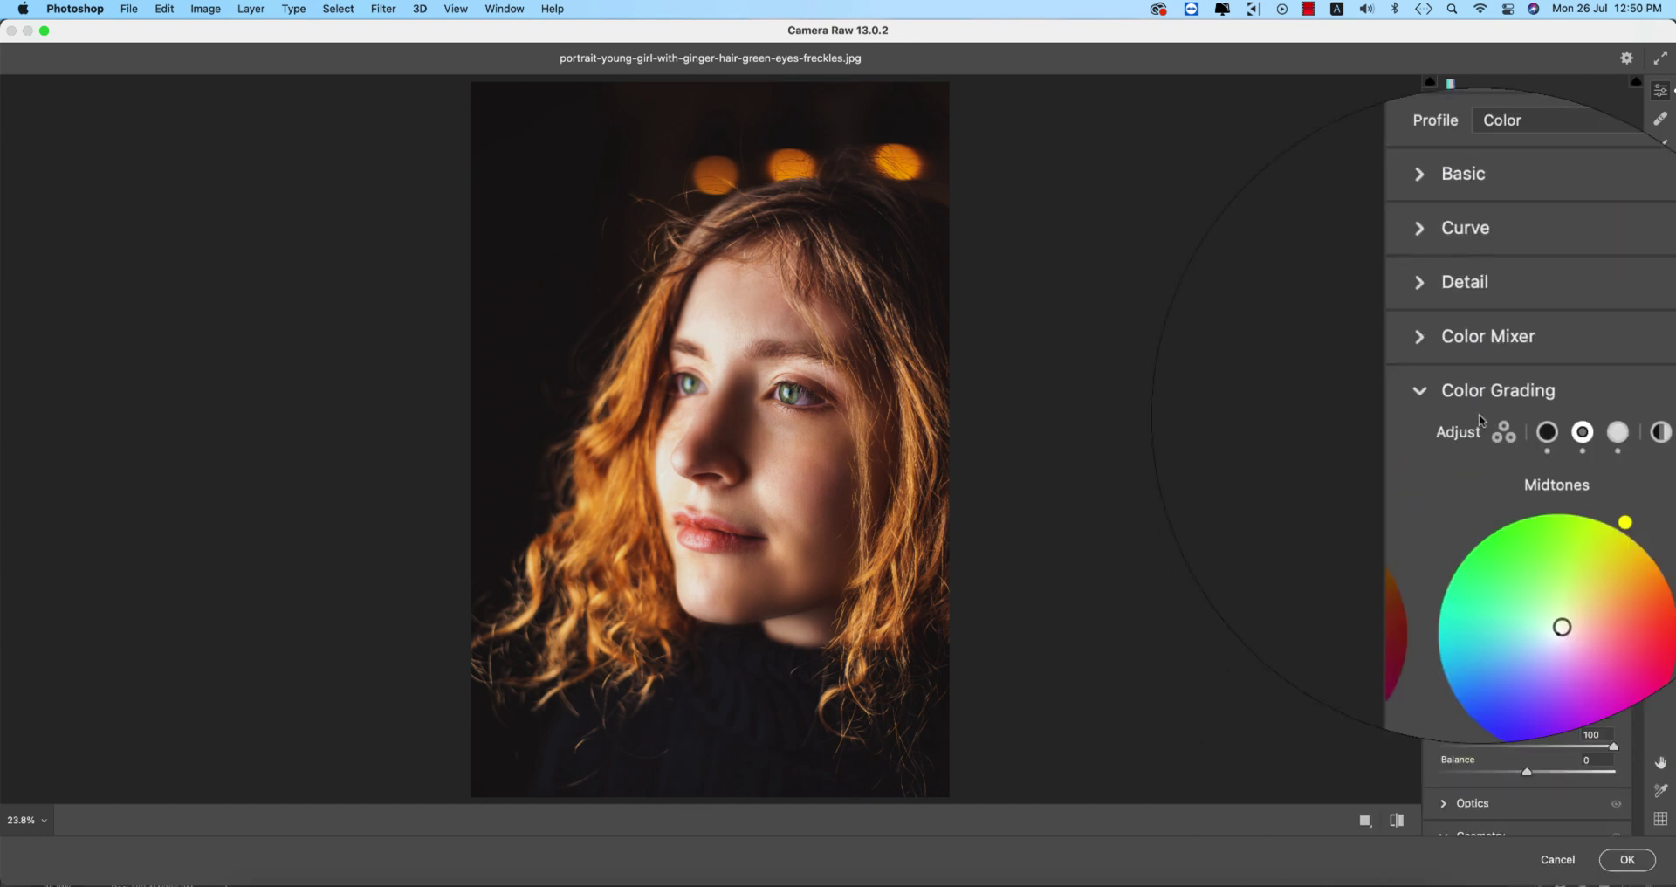
Step: In the Color Mixer HSL panel, lower Oranges saturation to -14 and raise Oranges luminance to +39
click(1443, 401)
click(1443, 369)
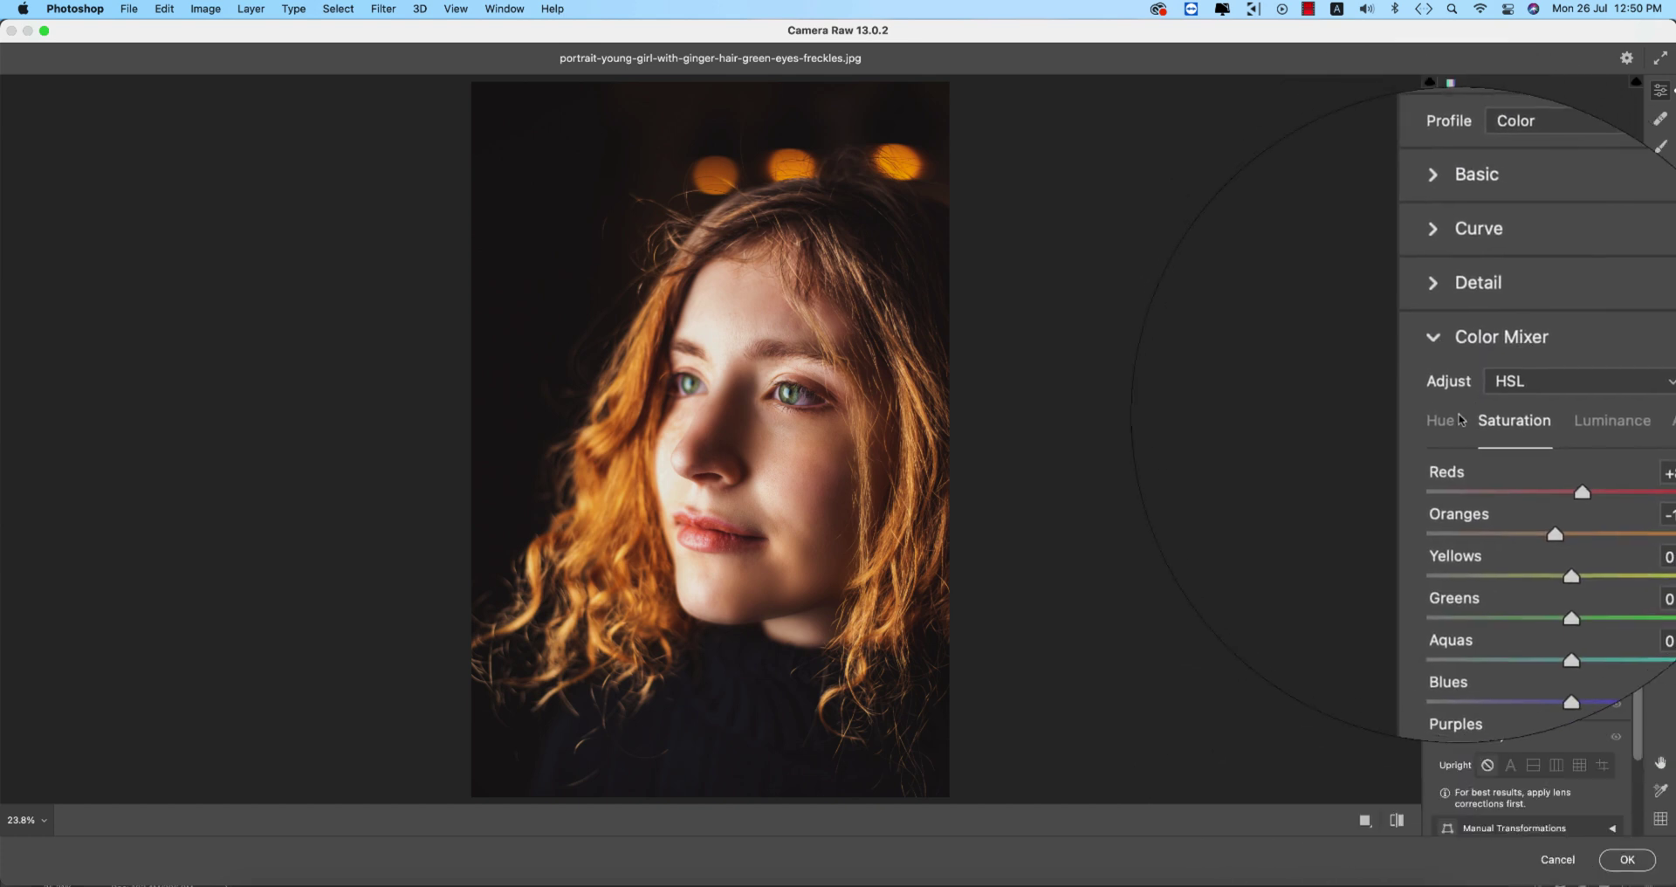
click(1449, 417)
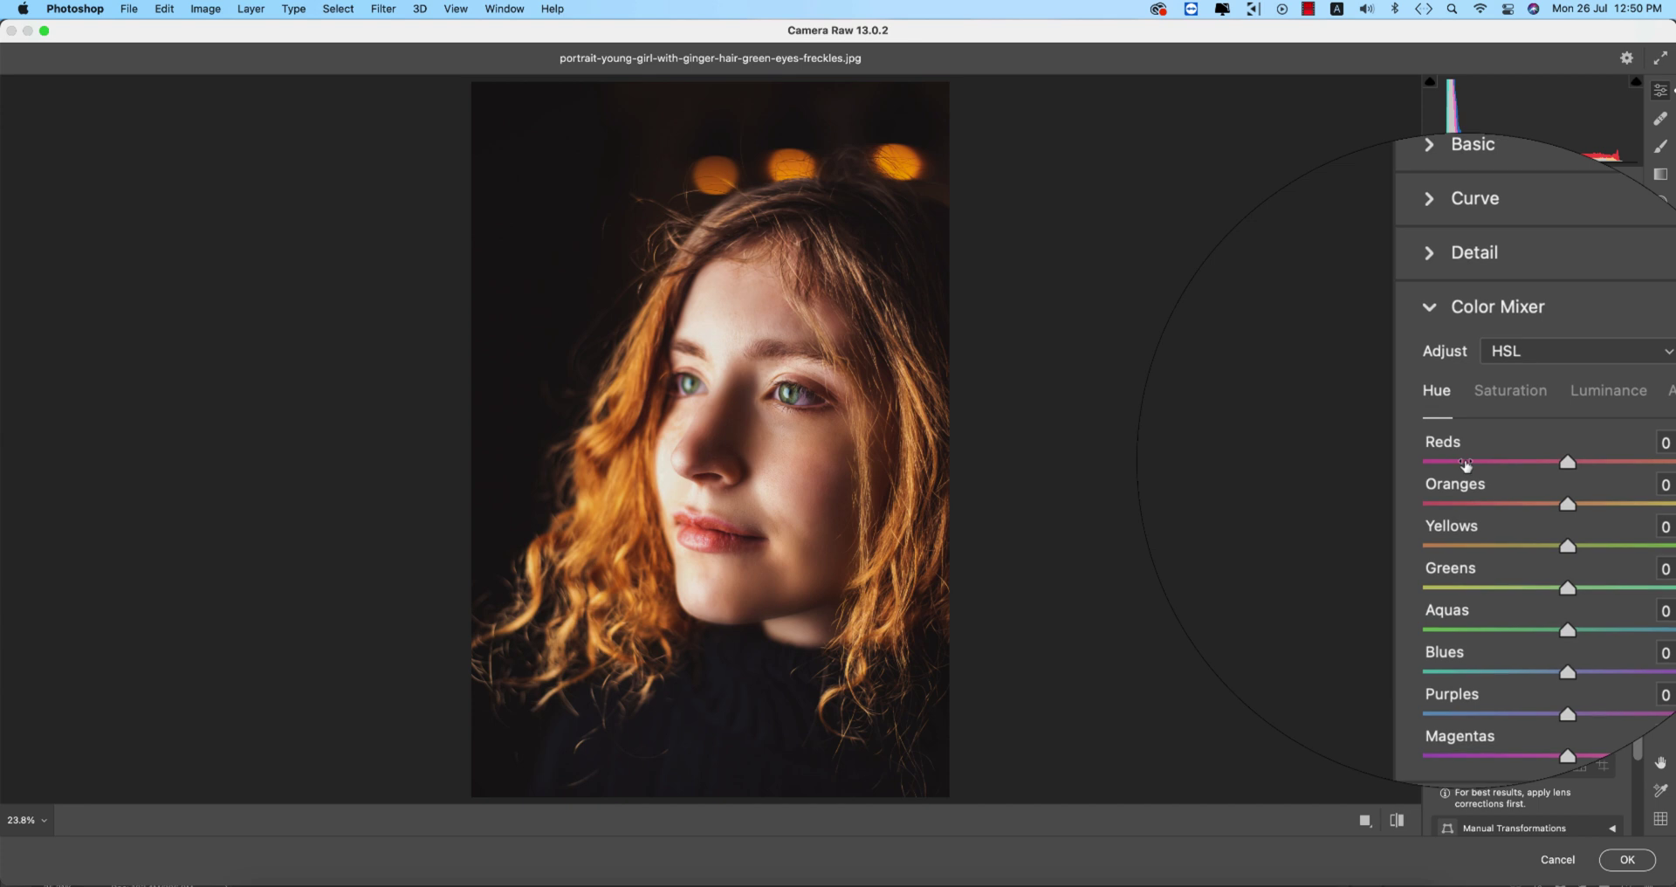
click(1484, 409)
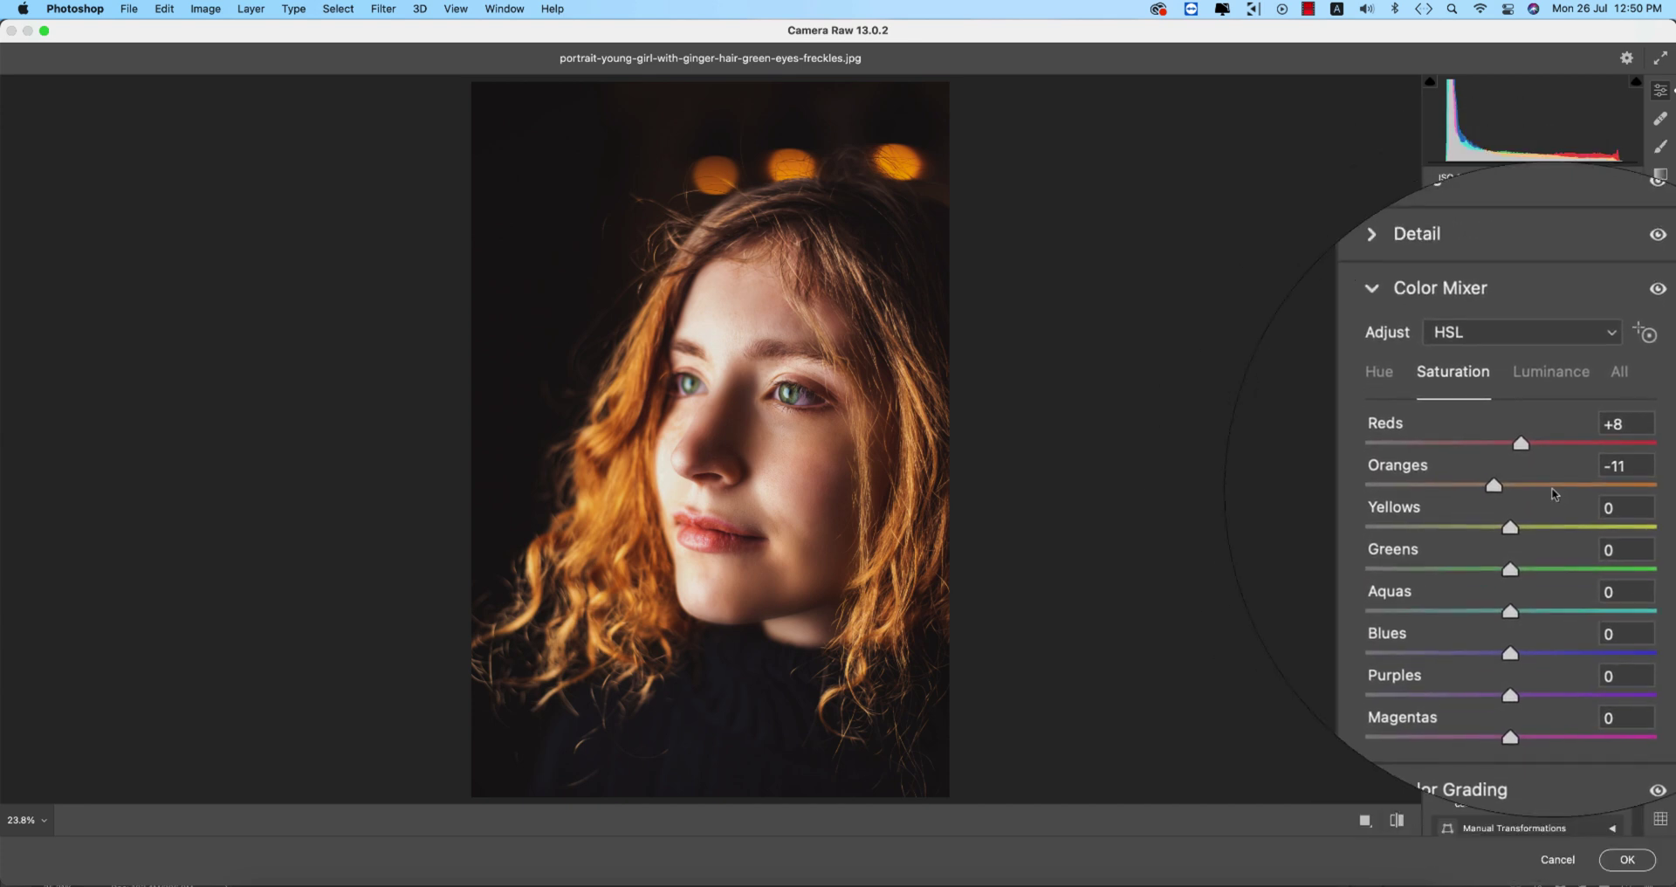
click(1549, 419)
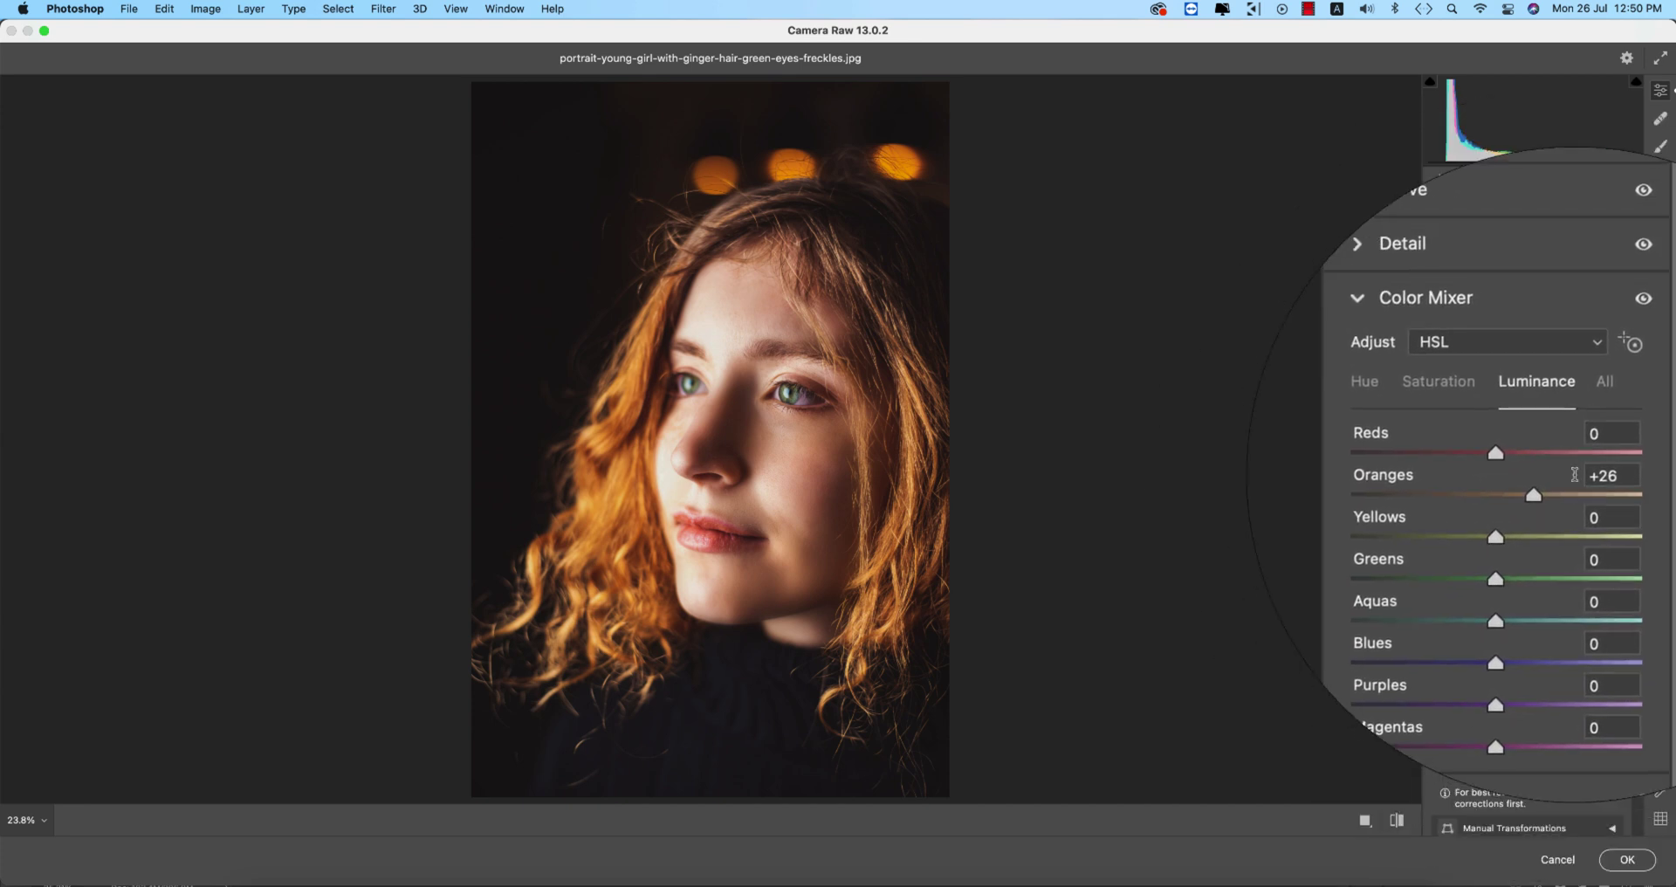
click(1610, 475)
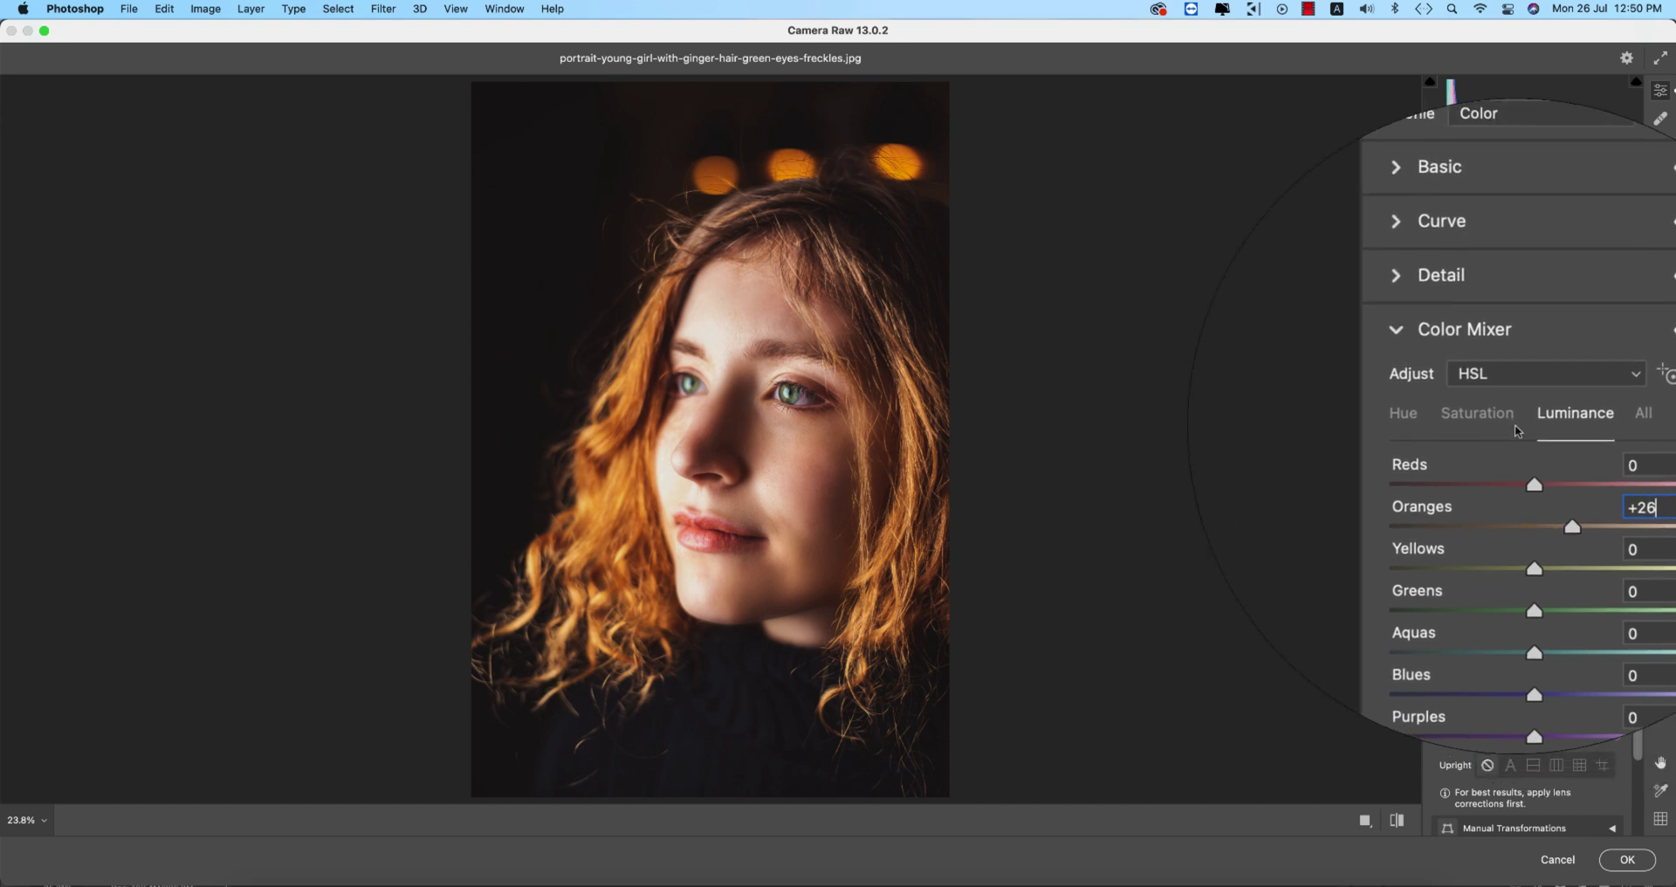
click(1475, 374)
drag(1520, 486, 1562, 490)
click(1567, 373)
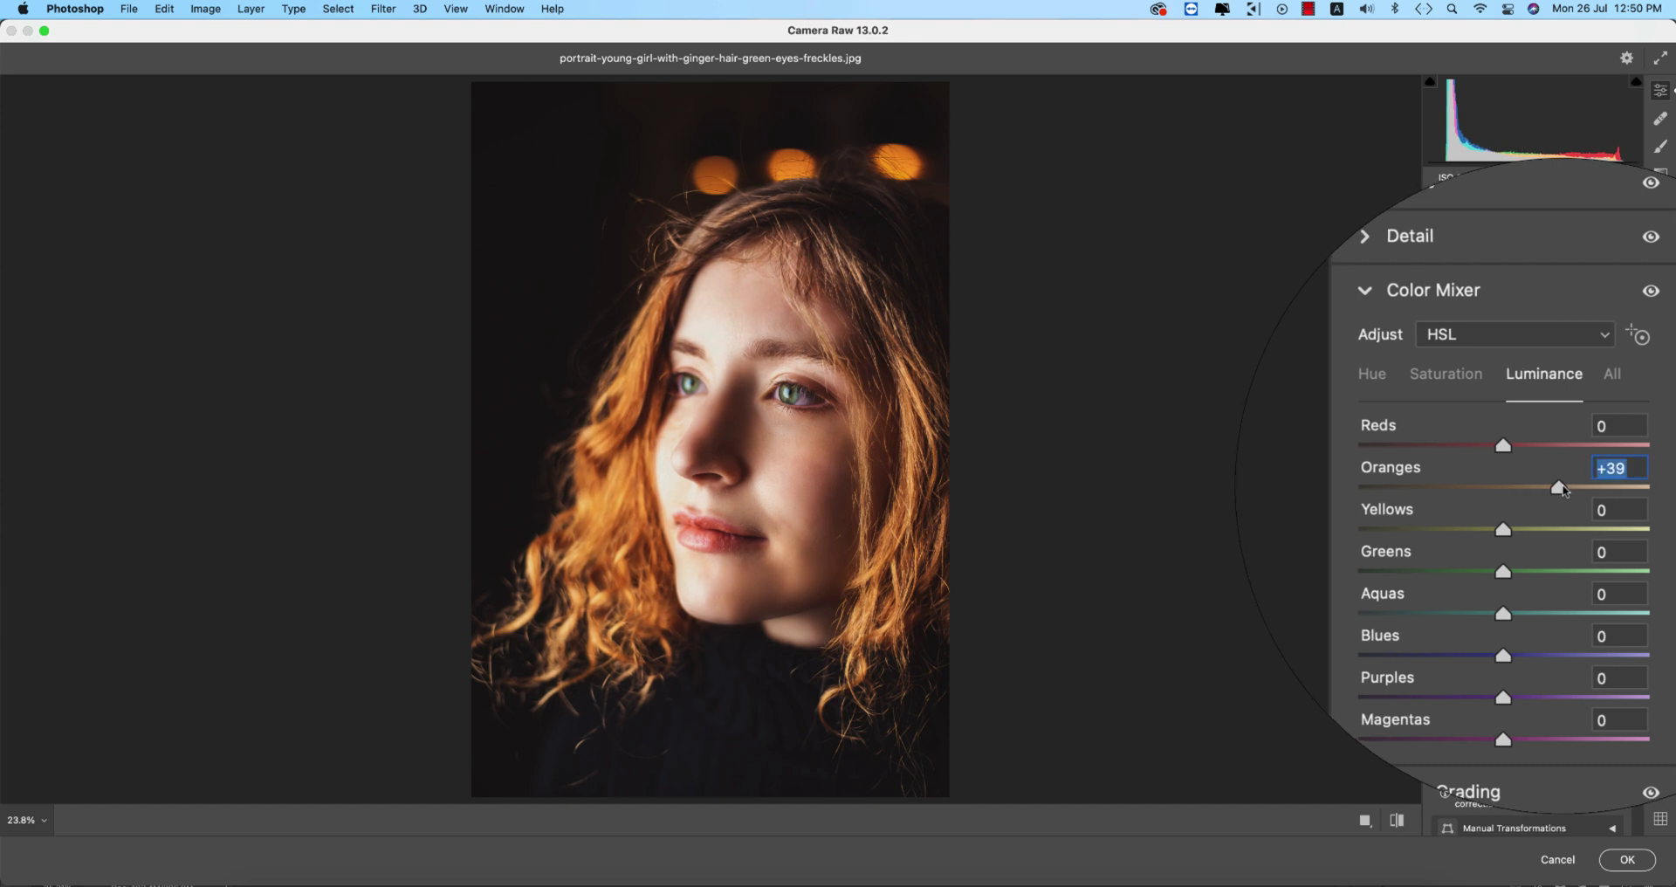
scroll(1484, 367, up, 3)
Step: Raise Color Noise Reduction to 17 in the Detail panel
click(1442, 367)
click(1442, 323)
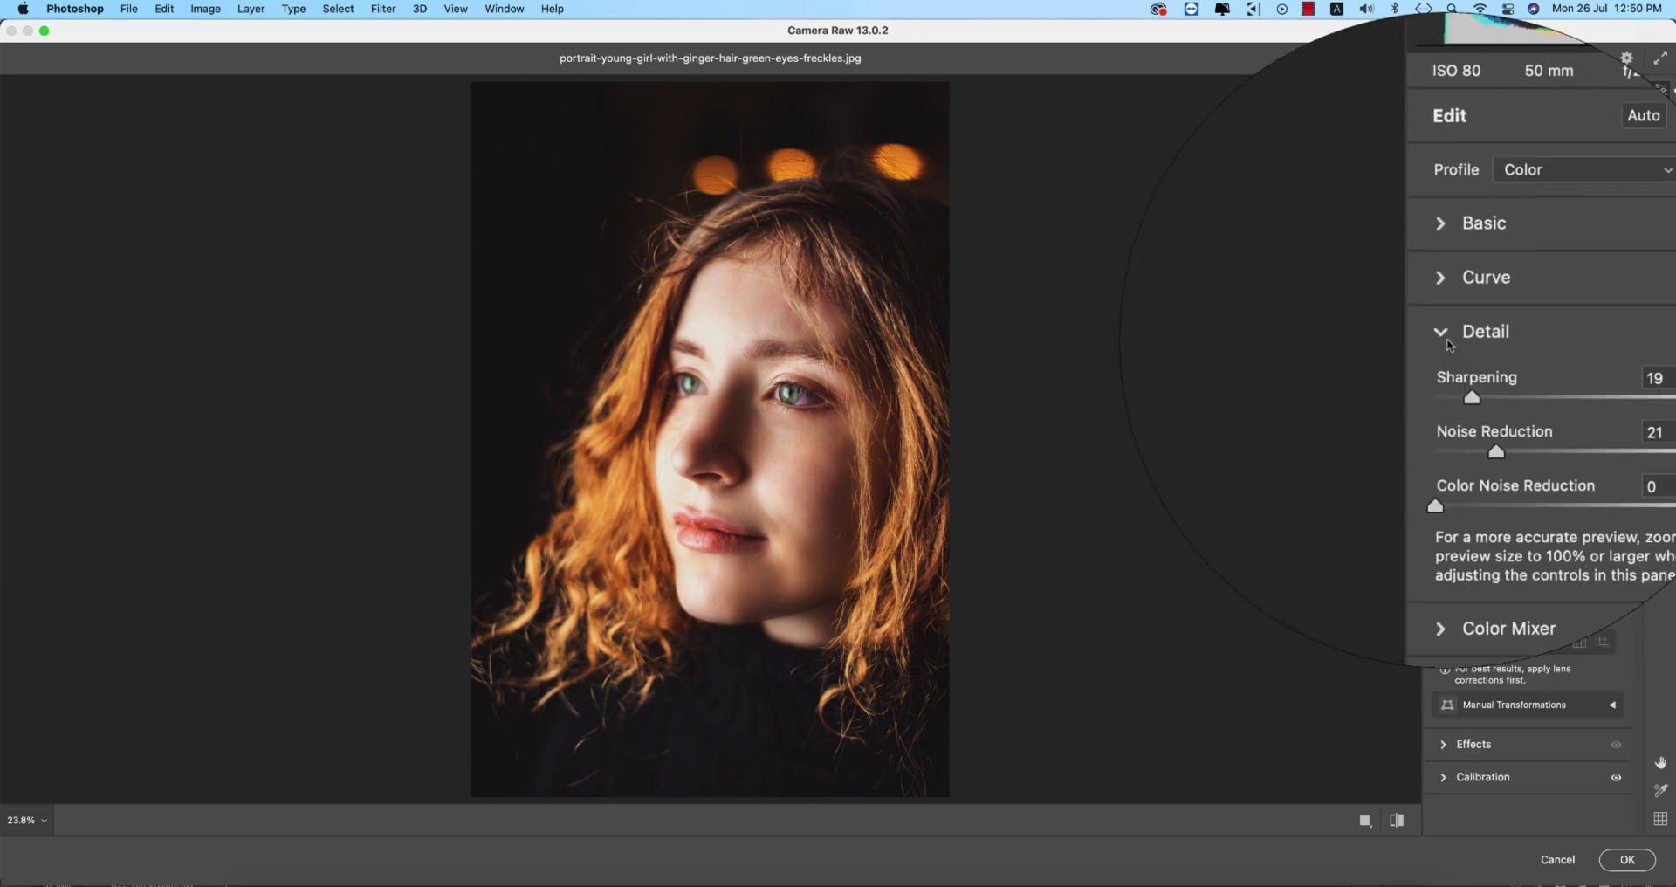
drag(1420, 441, 1470, 444)
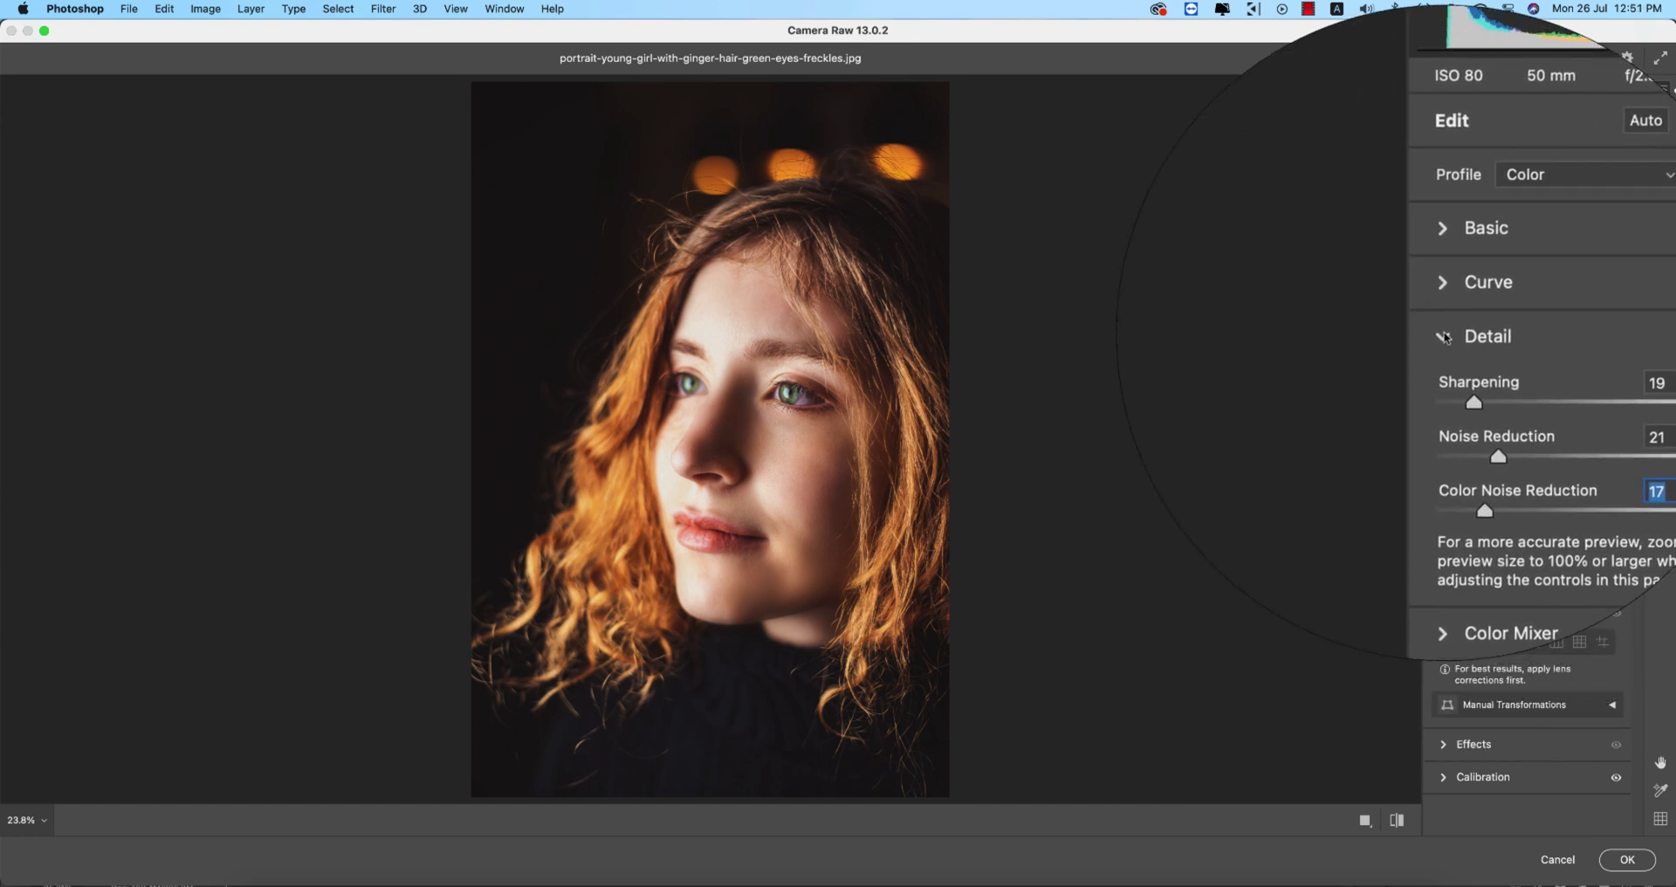
Step: Add a shadow point to the tone curve and raise the black point for faded shadows
click(1443, 330)
click(1445, 308)
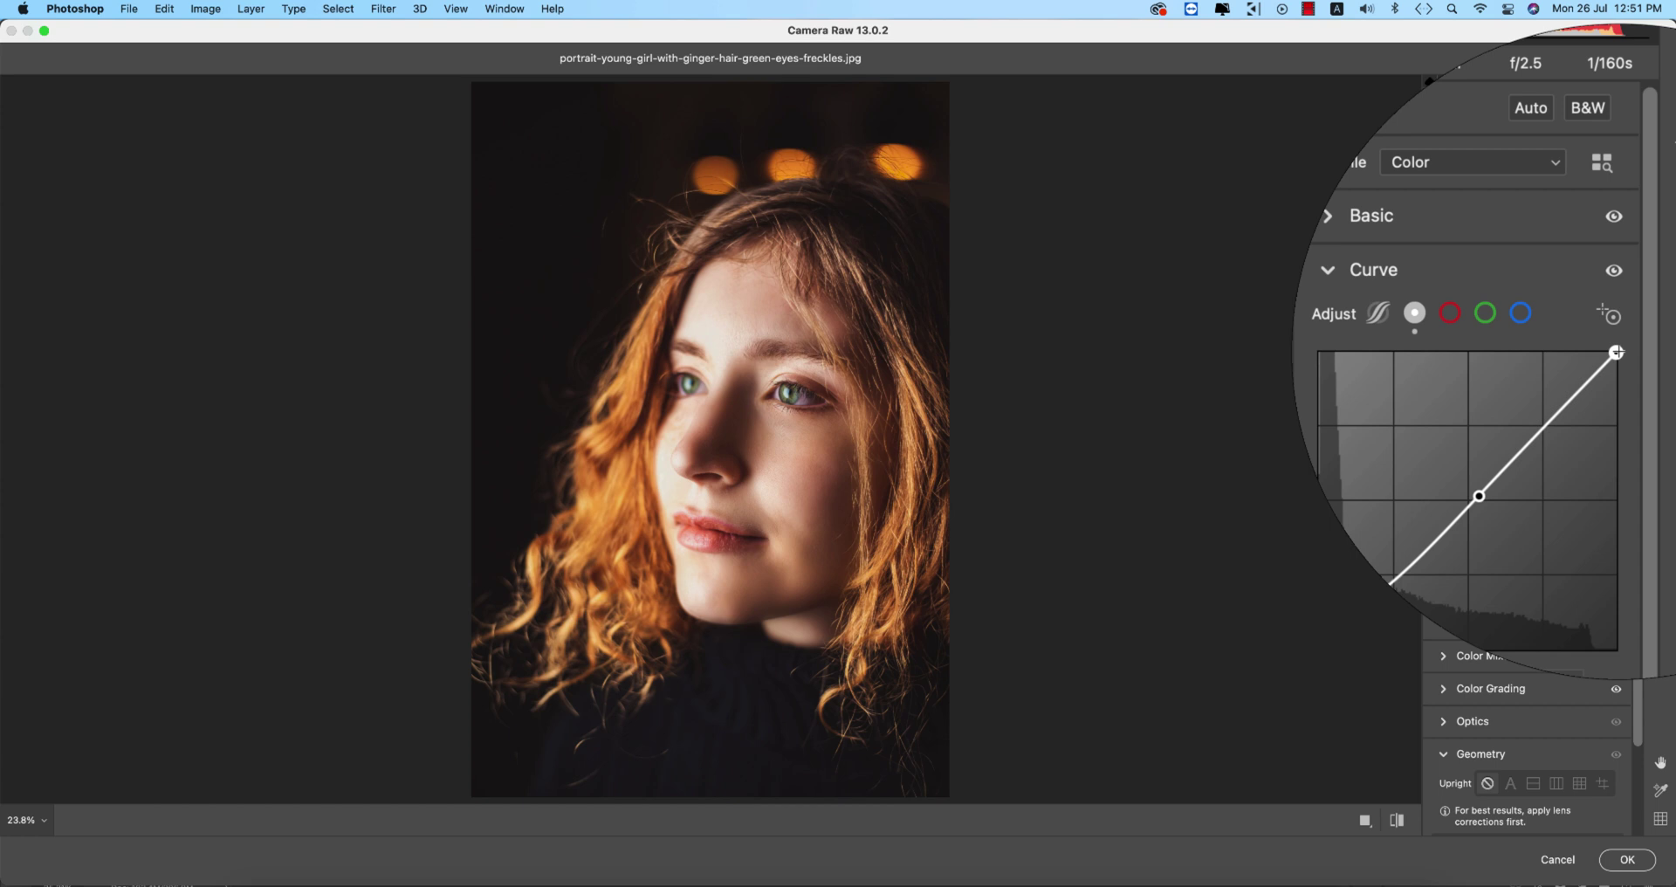
click(1432, 535)
drag(1375, 592, 1375, 572)
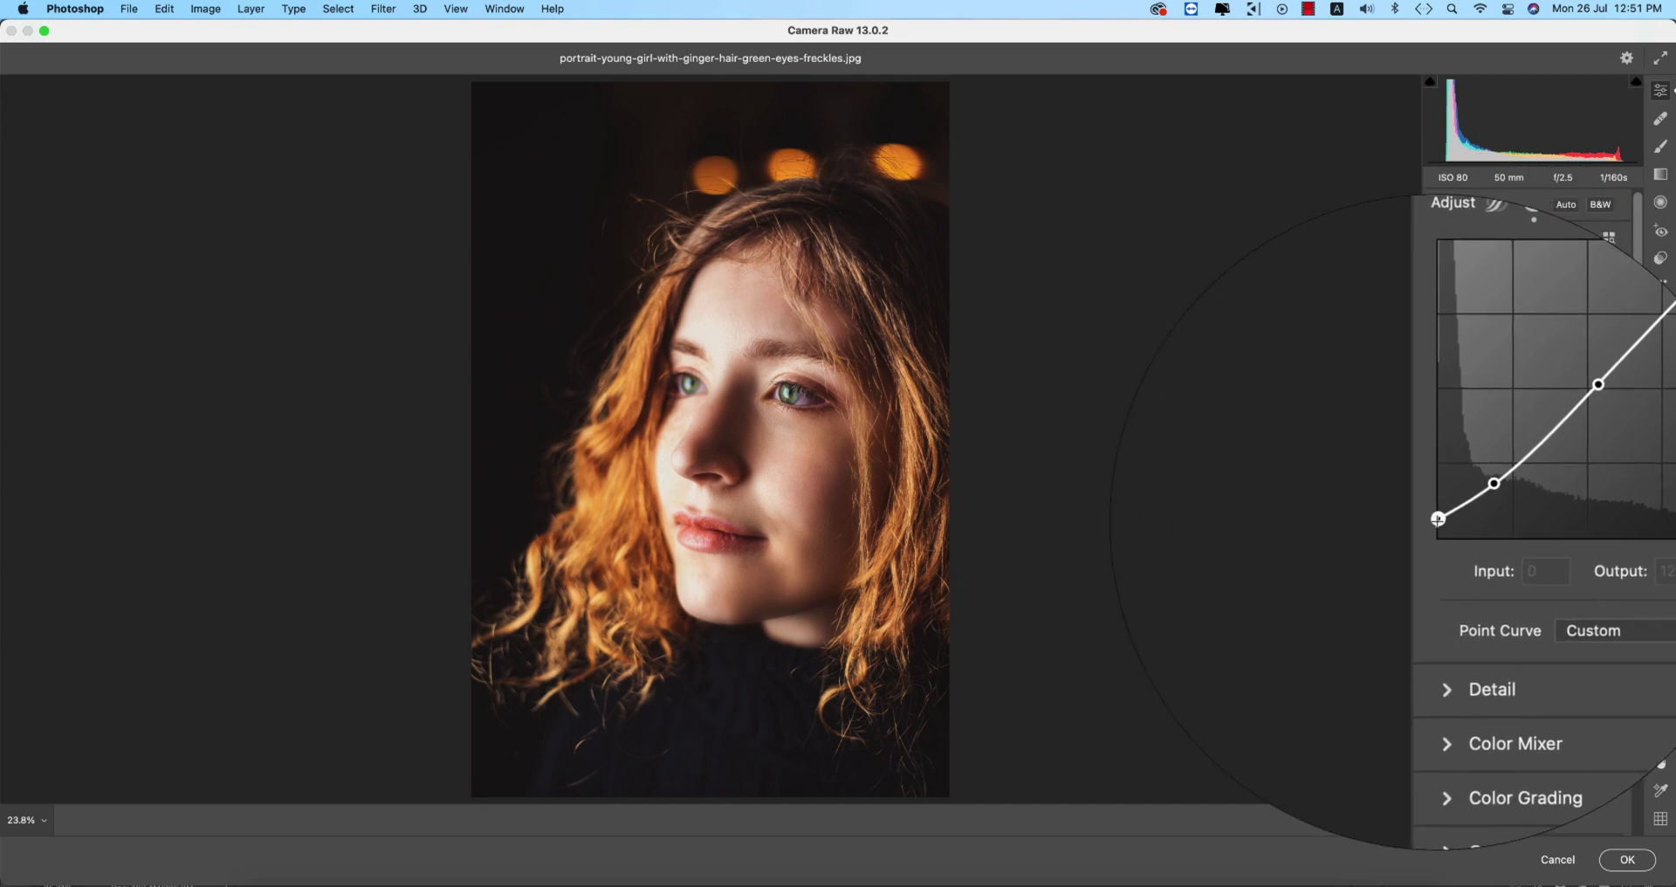
scroll(1527, 436, up, 5)
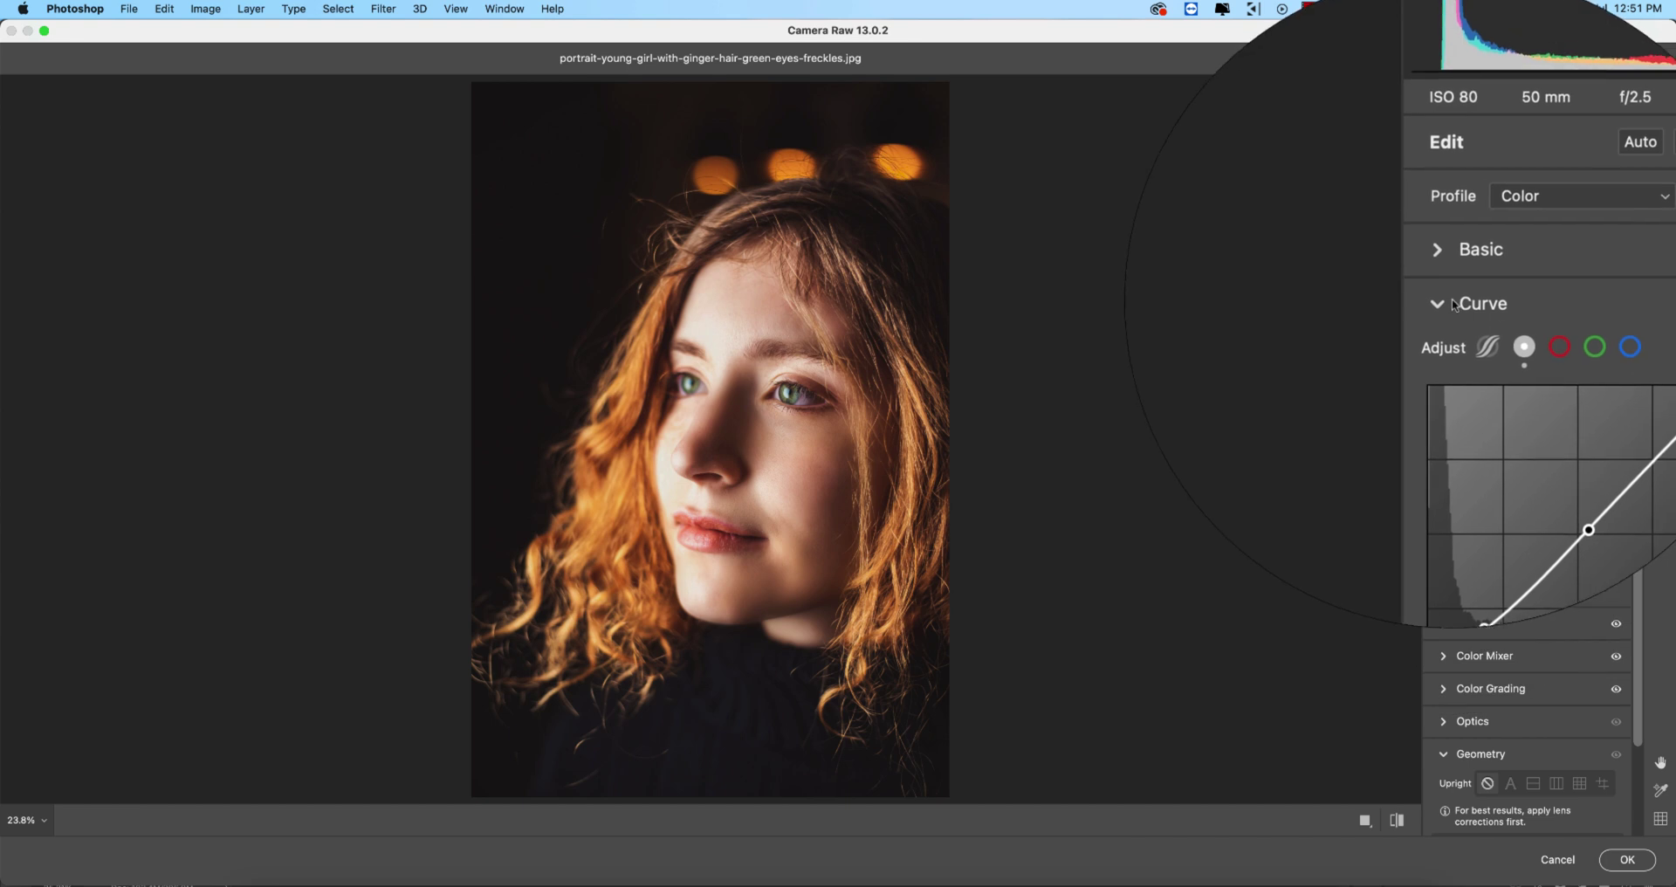
Step: Set the white balance Temperature to +2 in the Basic panel
click(1442, 297)
click(1450, 274)
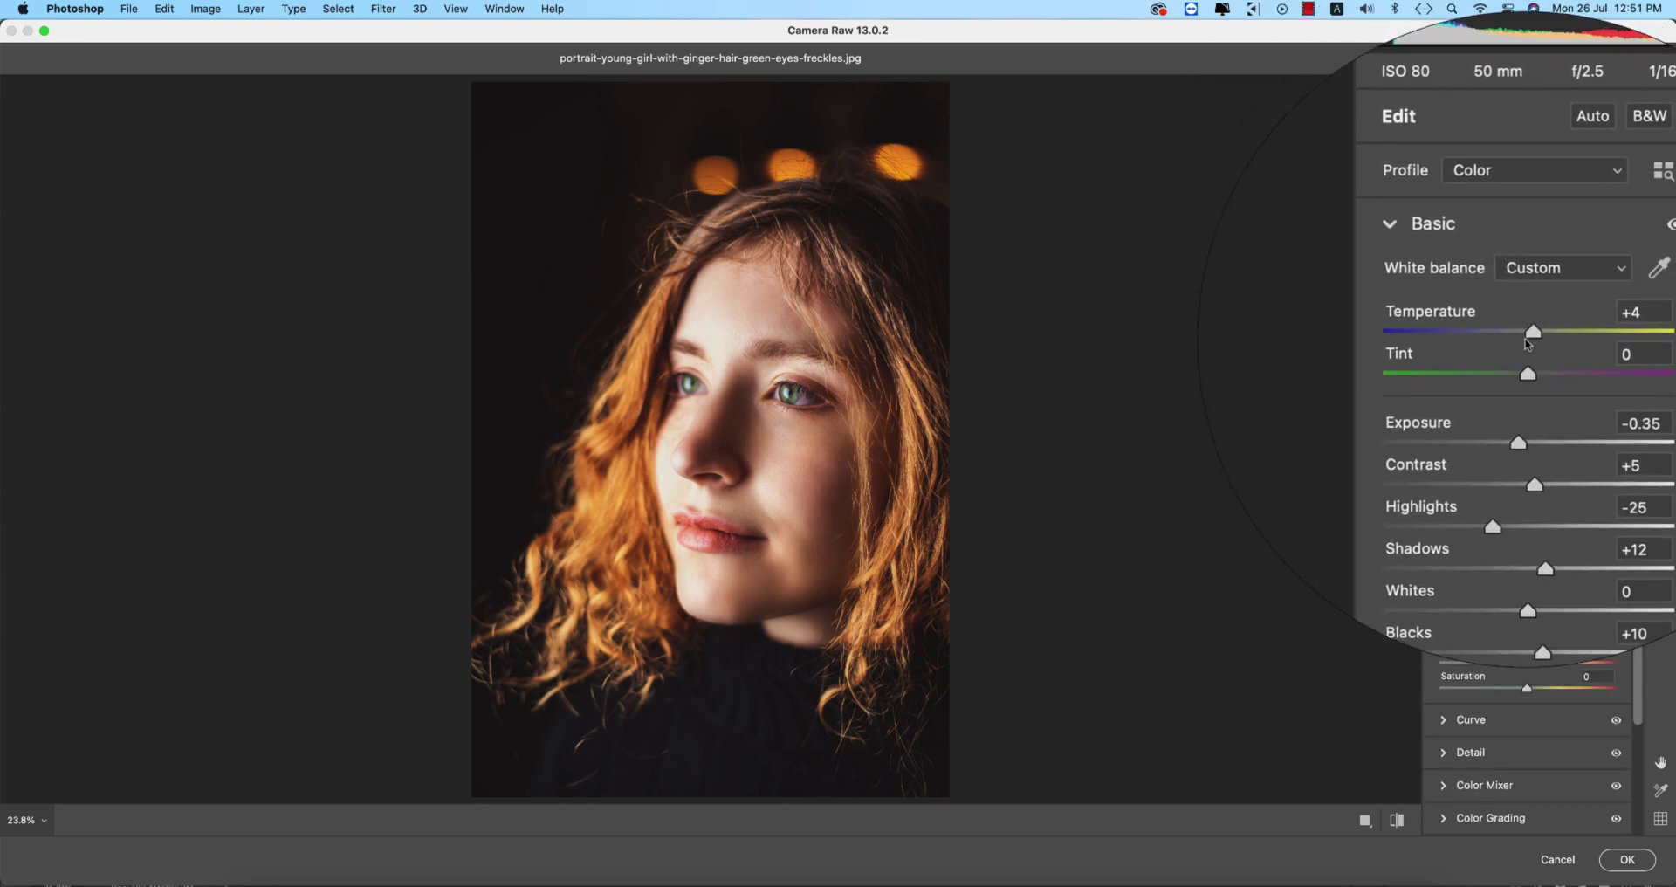
drag(1530, 335, 1530, 335)
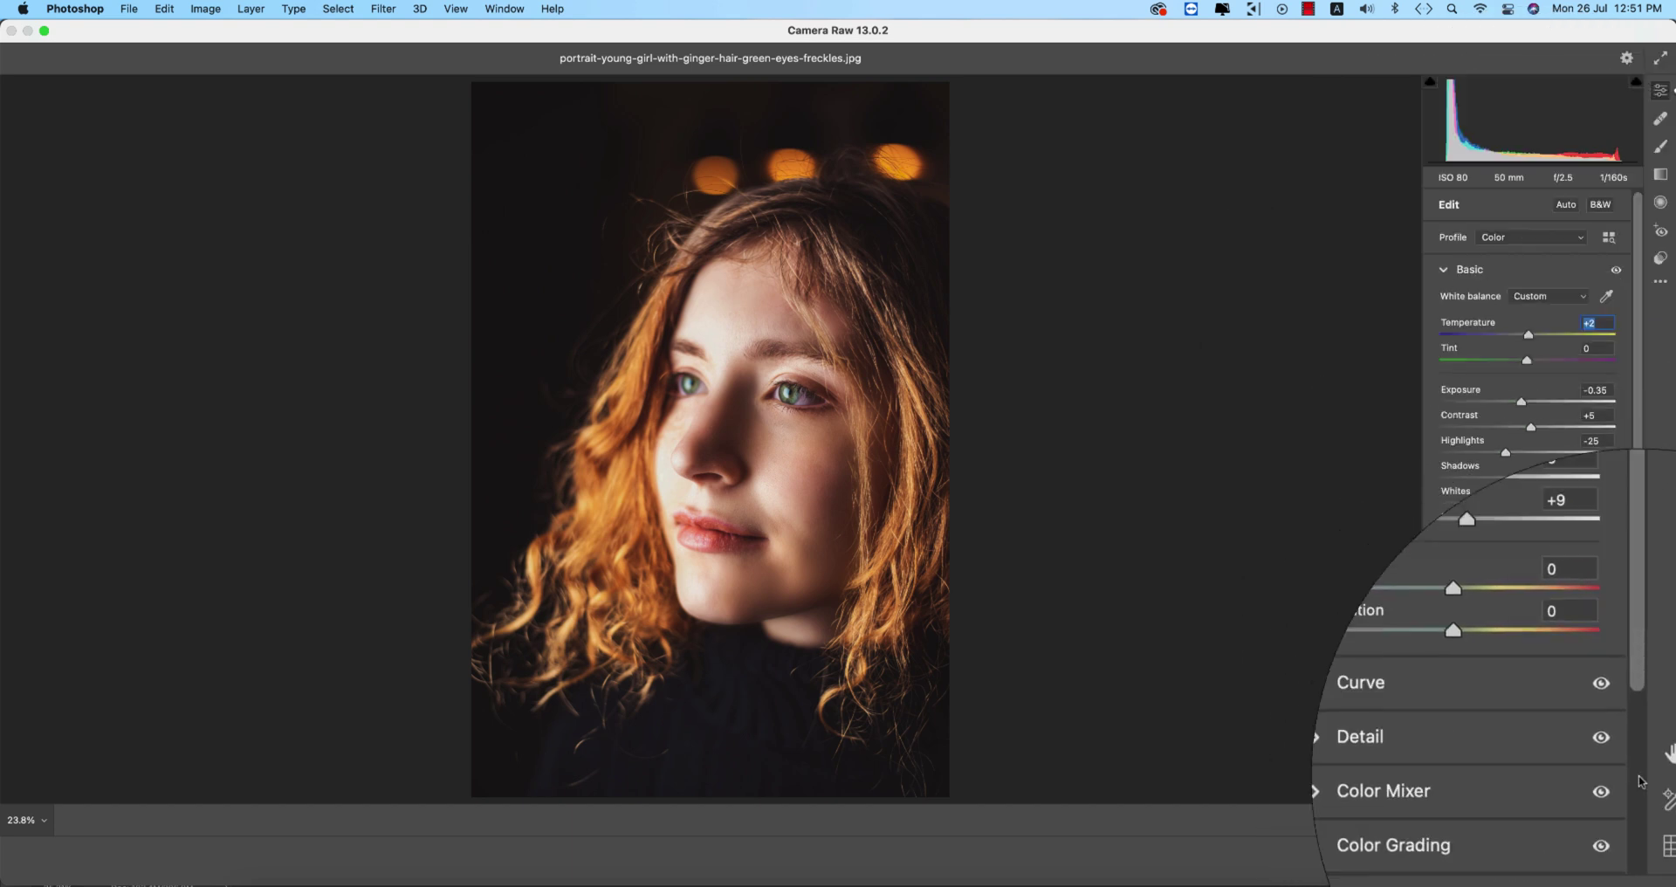
Step: Save the current Camera Raw settings as 'color grading indoor.xmp'
click(1660, 281)
click(1475, 502)
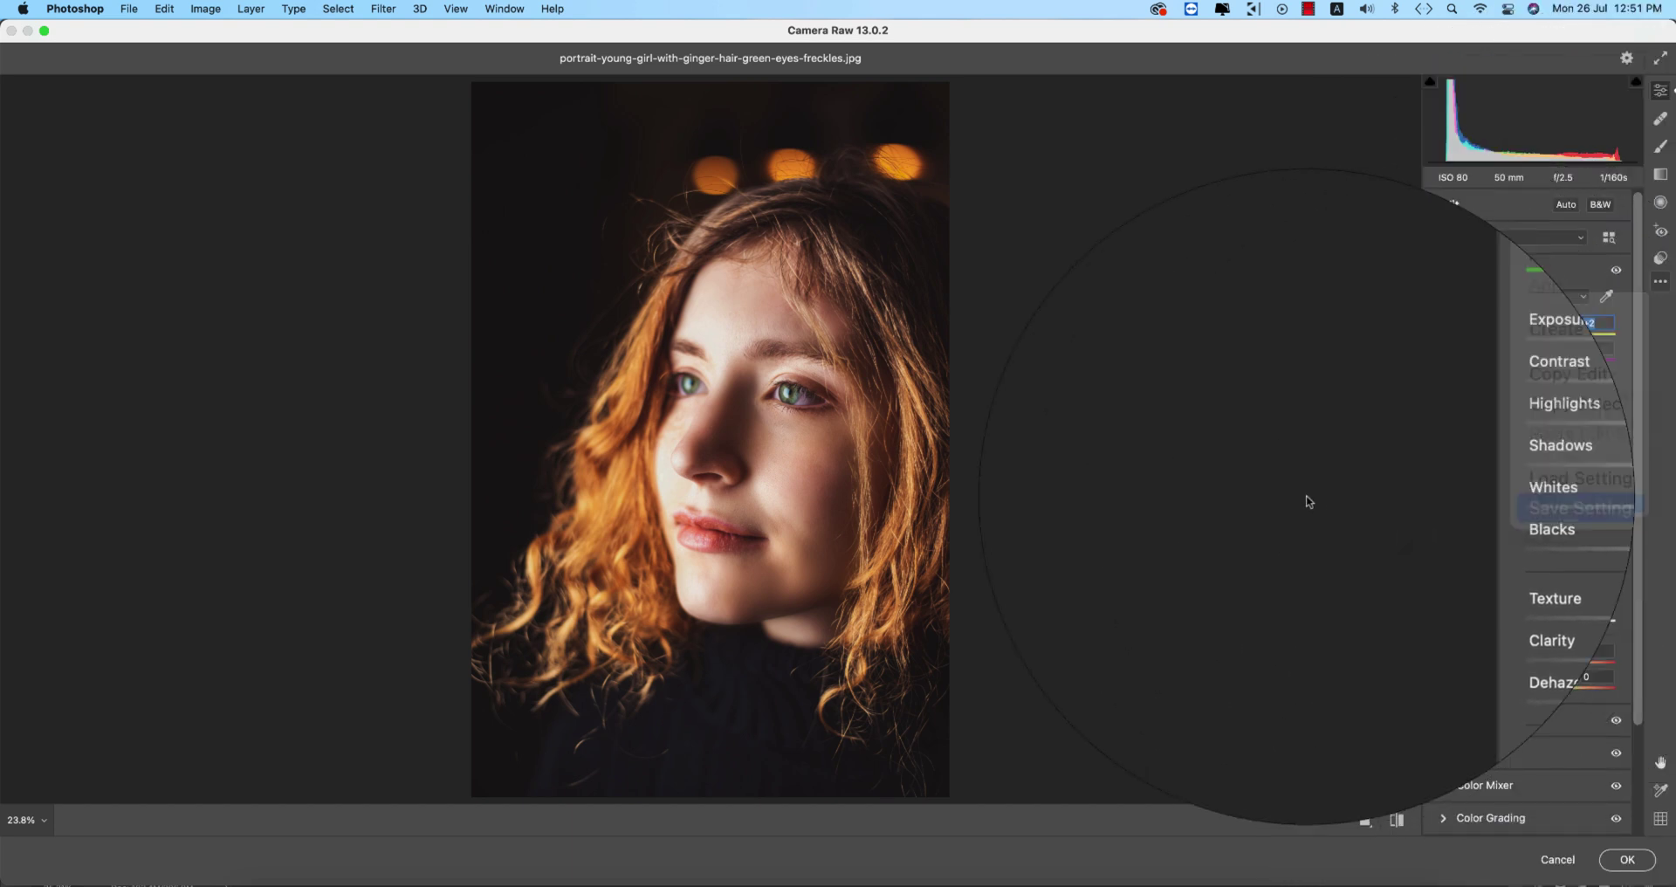
click(1030, 189)
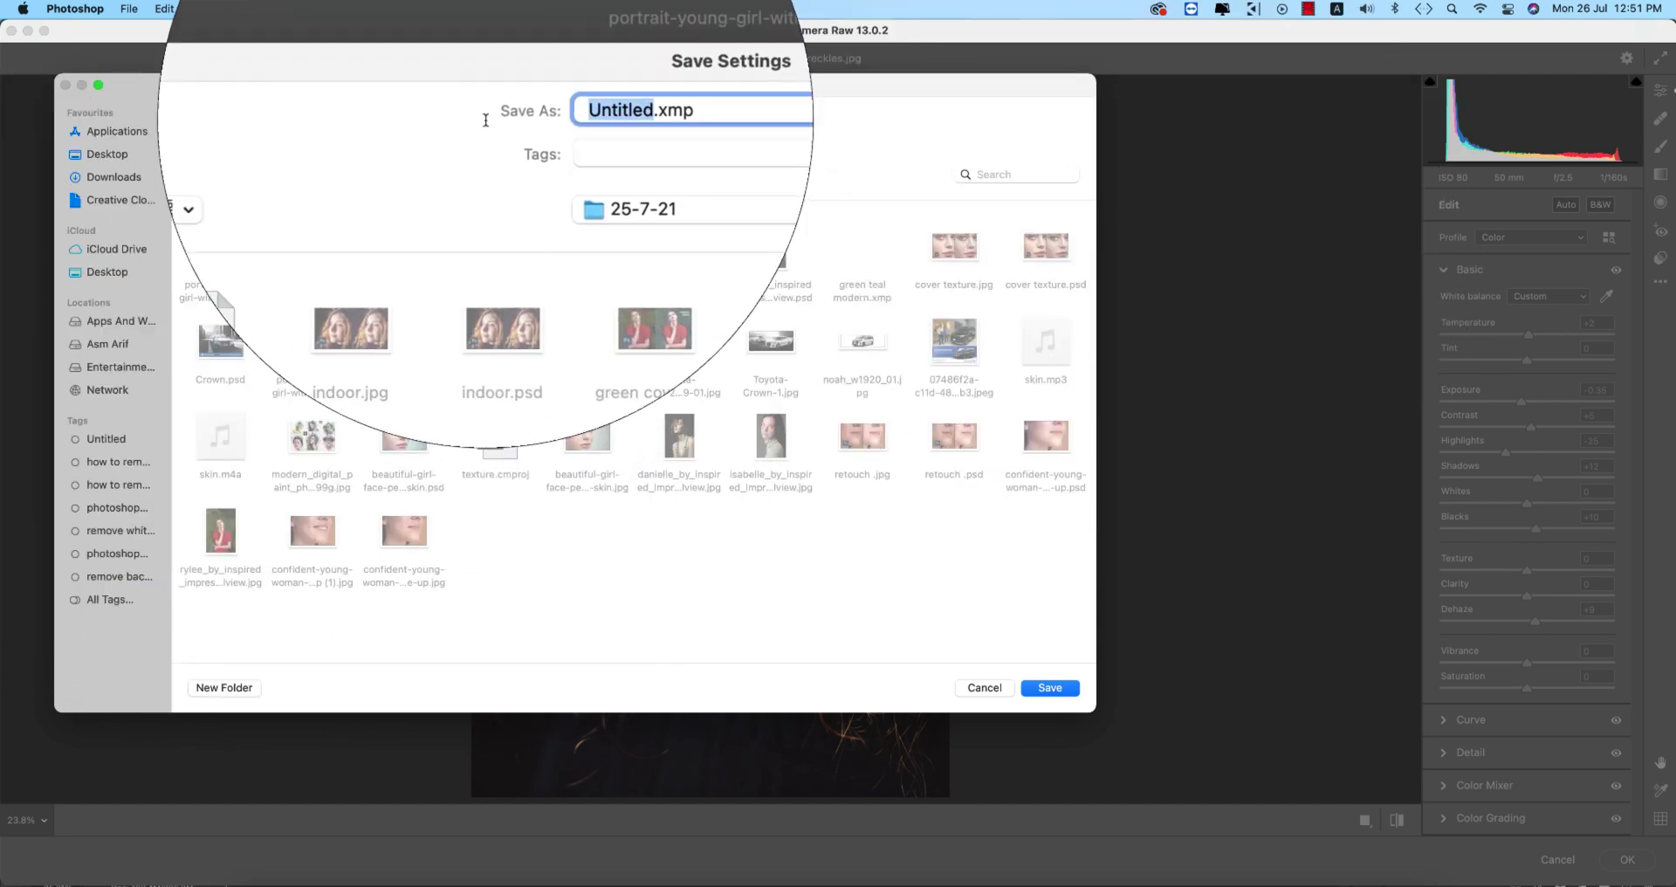
text(color grading indoor)
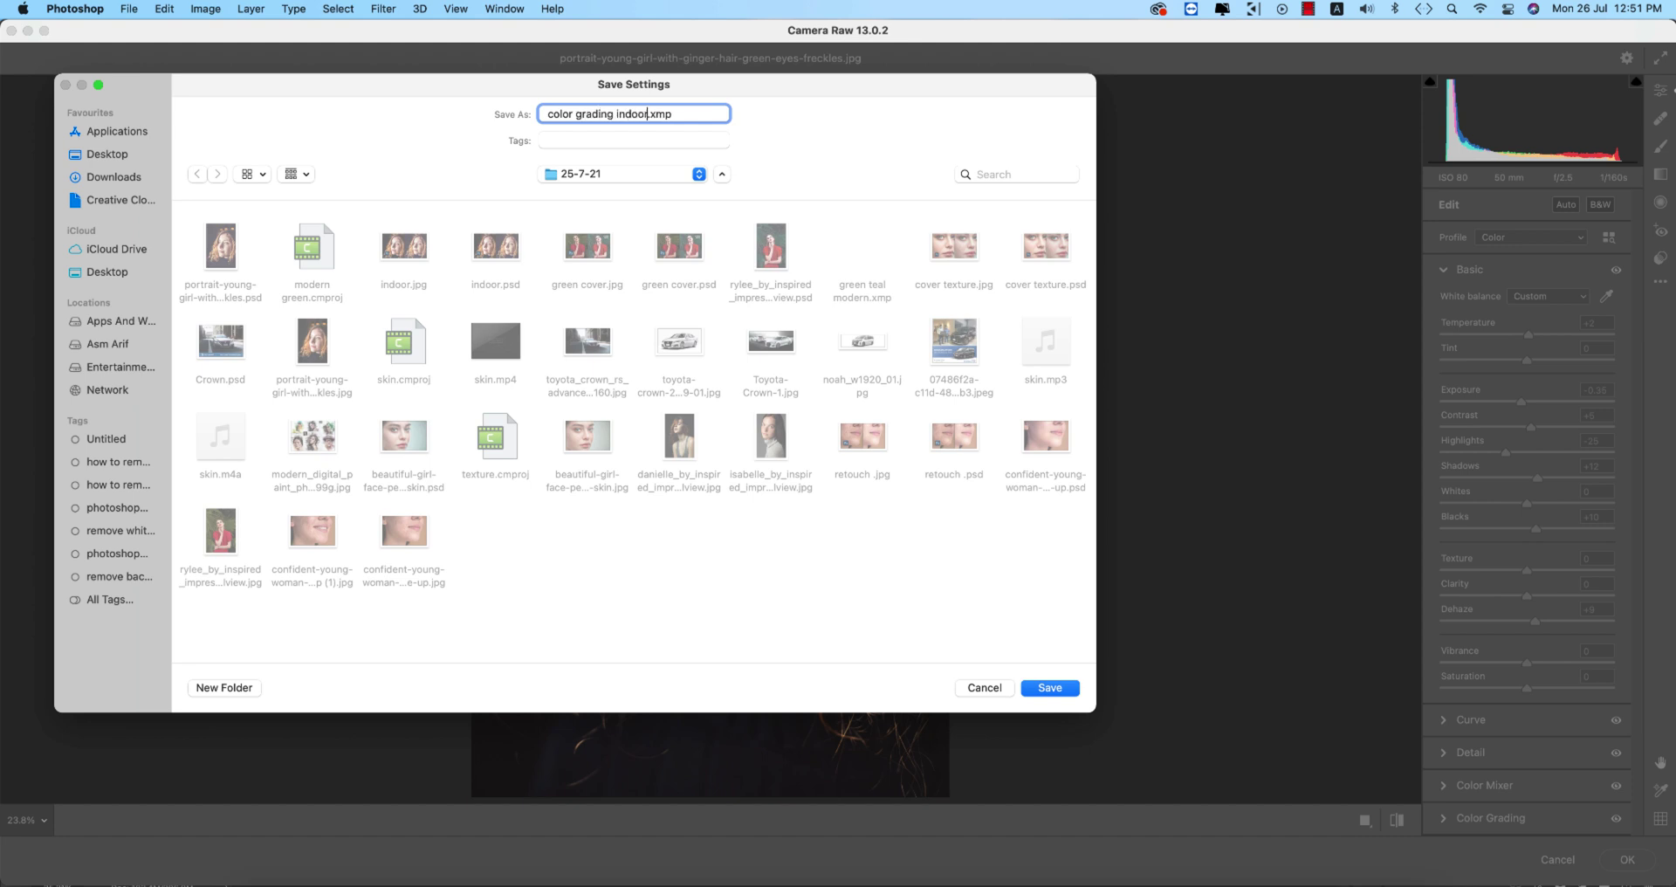
key(Return)
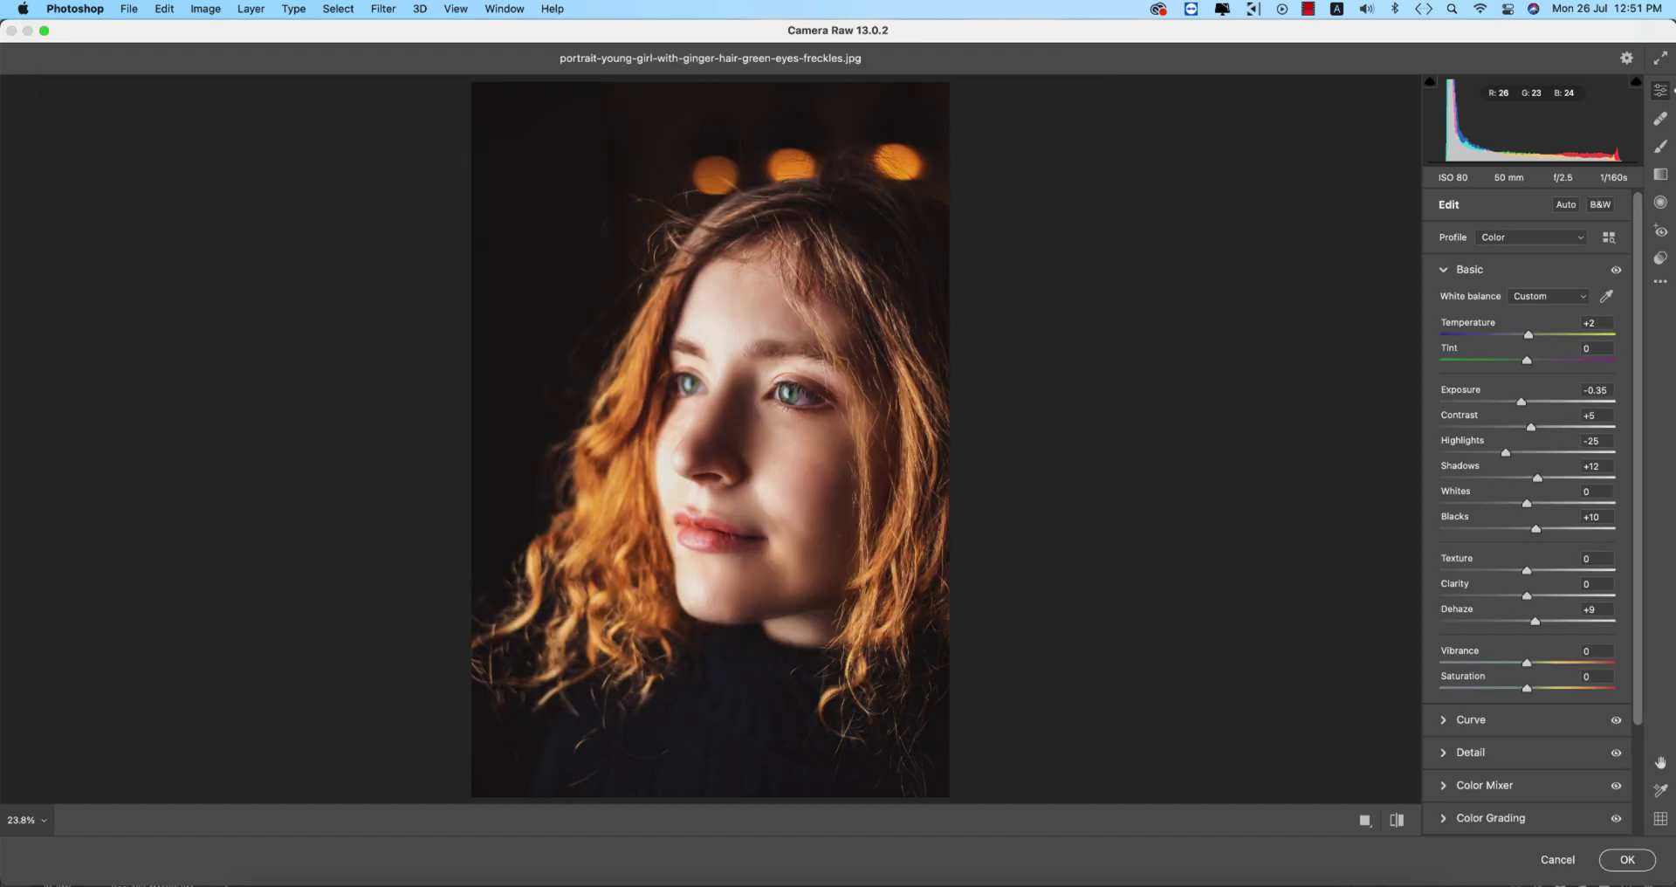
Step: Apply the Camera Raw edits, then toggle the retouch layer off and on twice to compare
click(1627, 859)
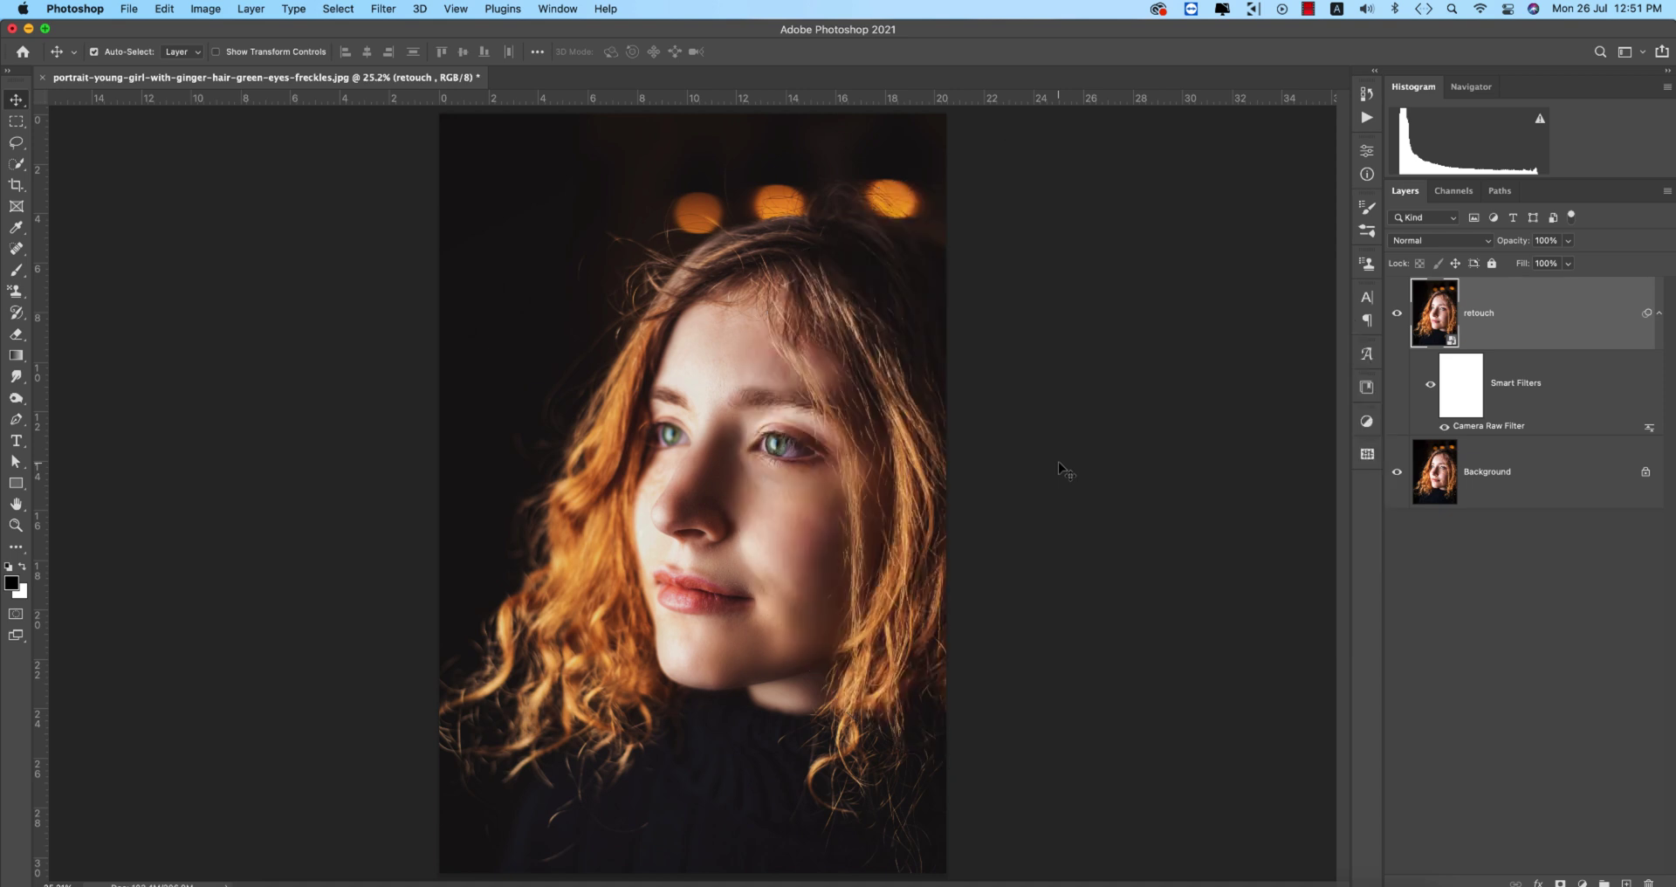
click(1396, 314)
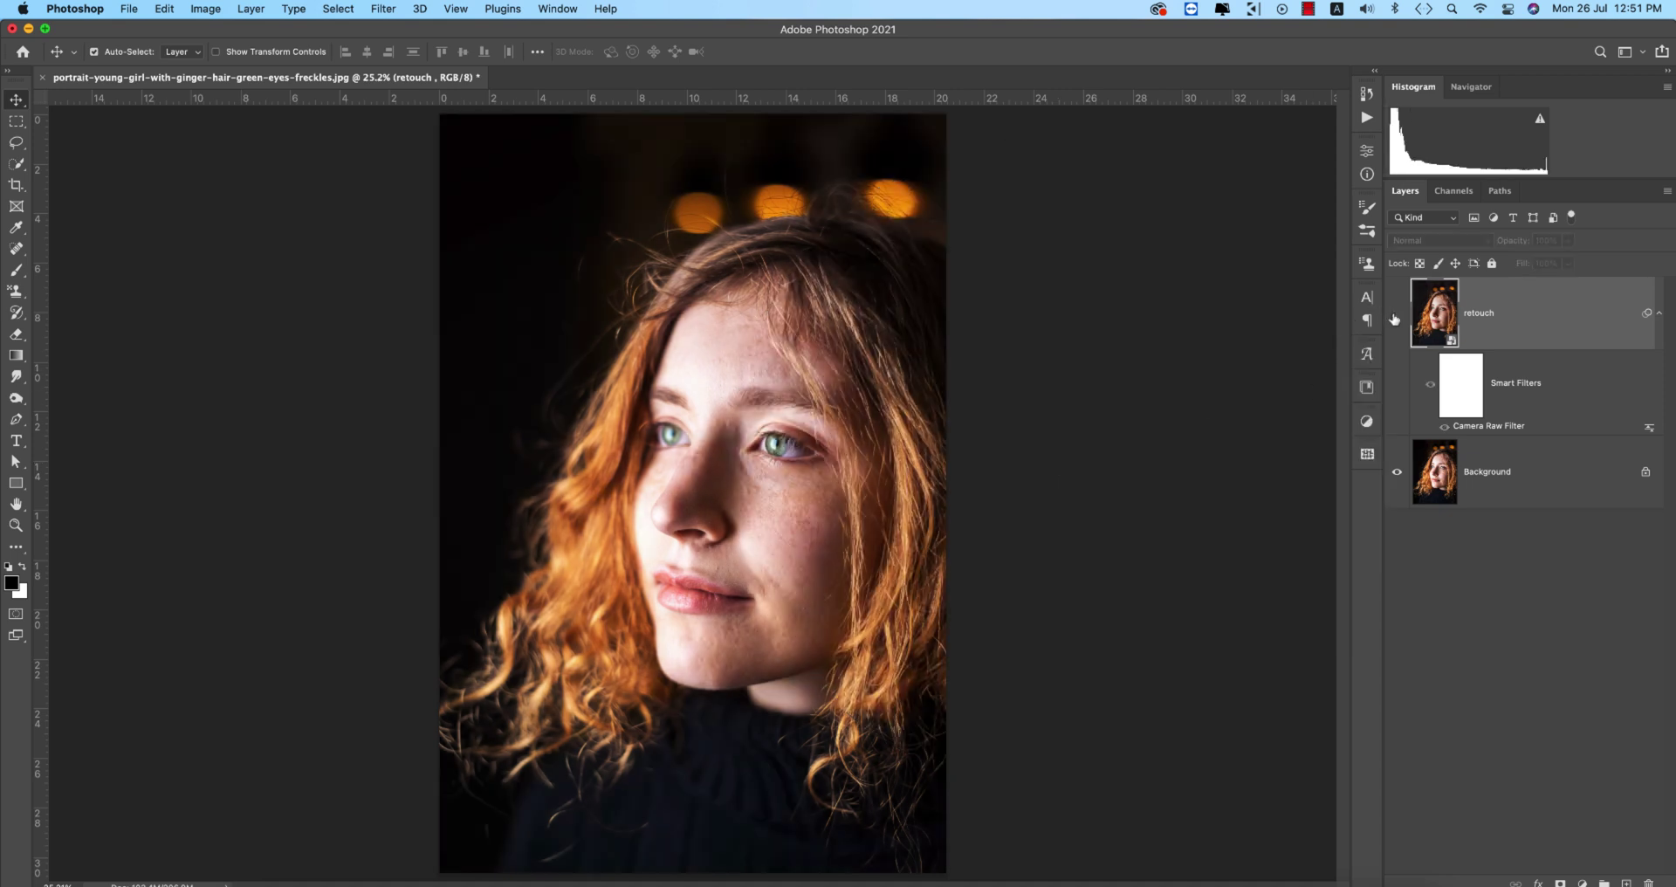
click(1396, 315)
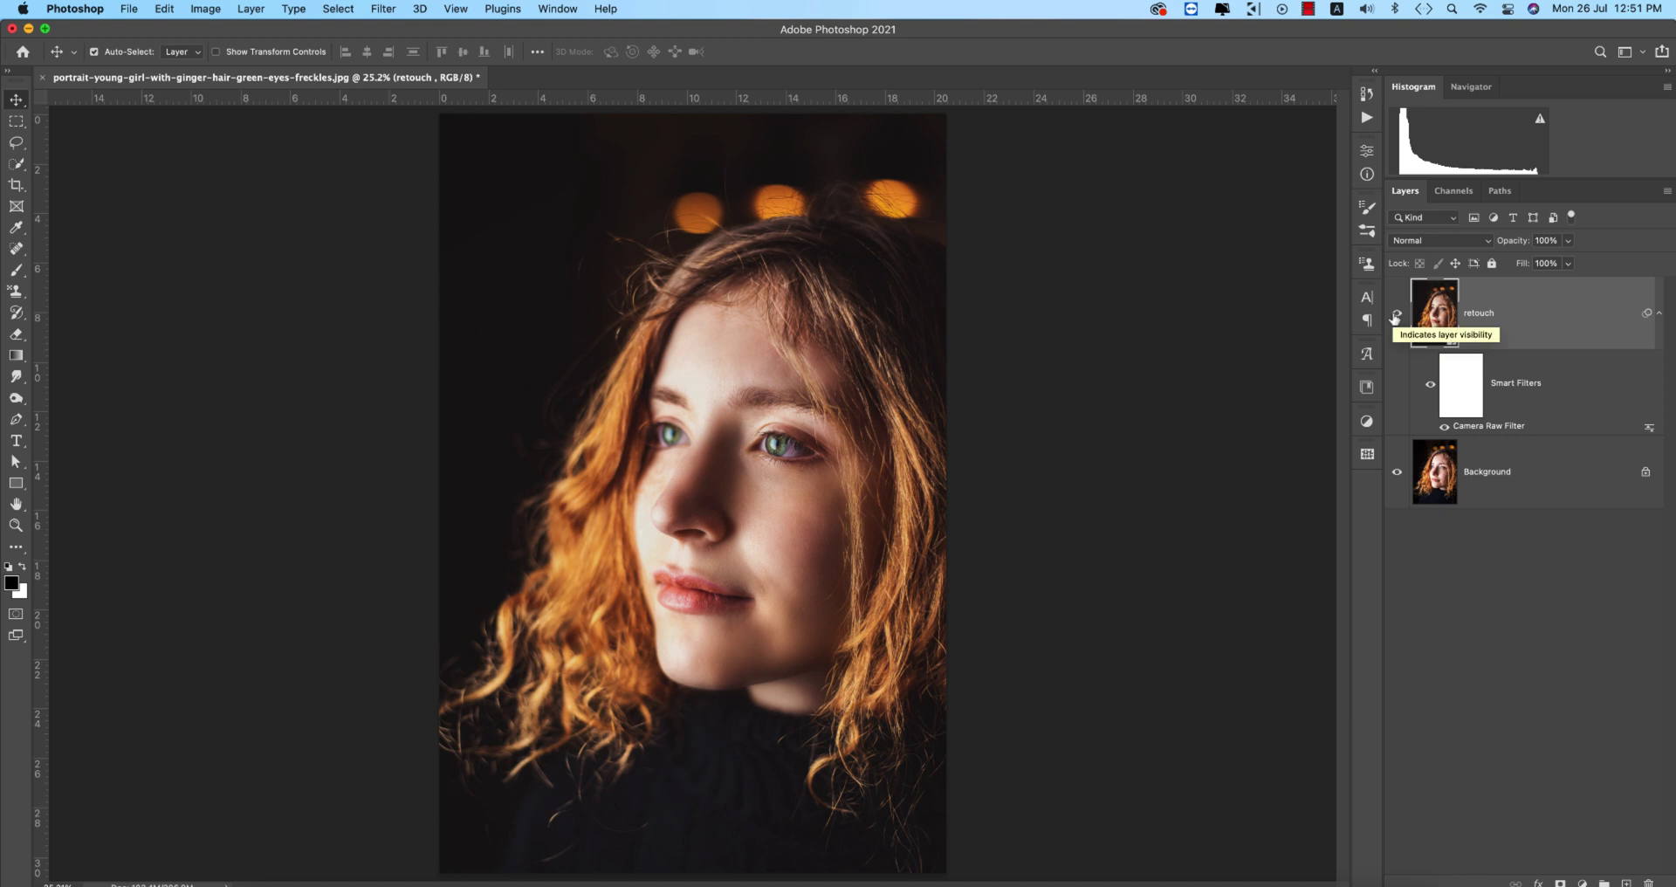
click(1396, 314)
click(1396, 314)
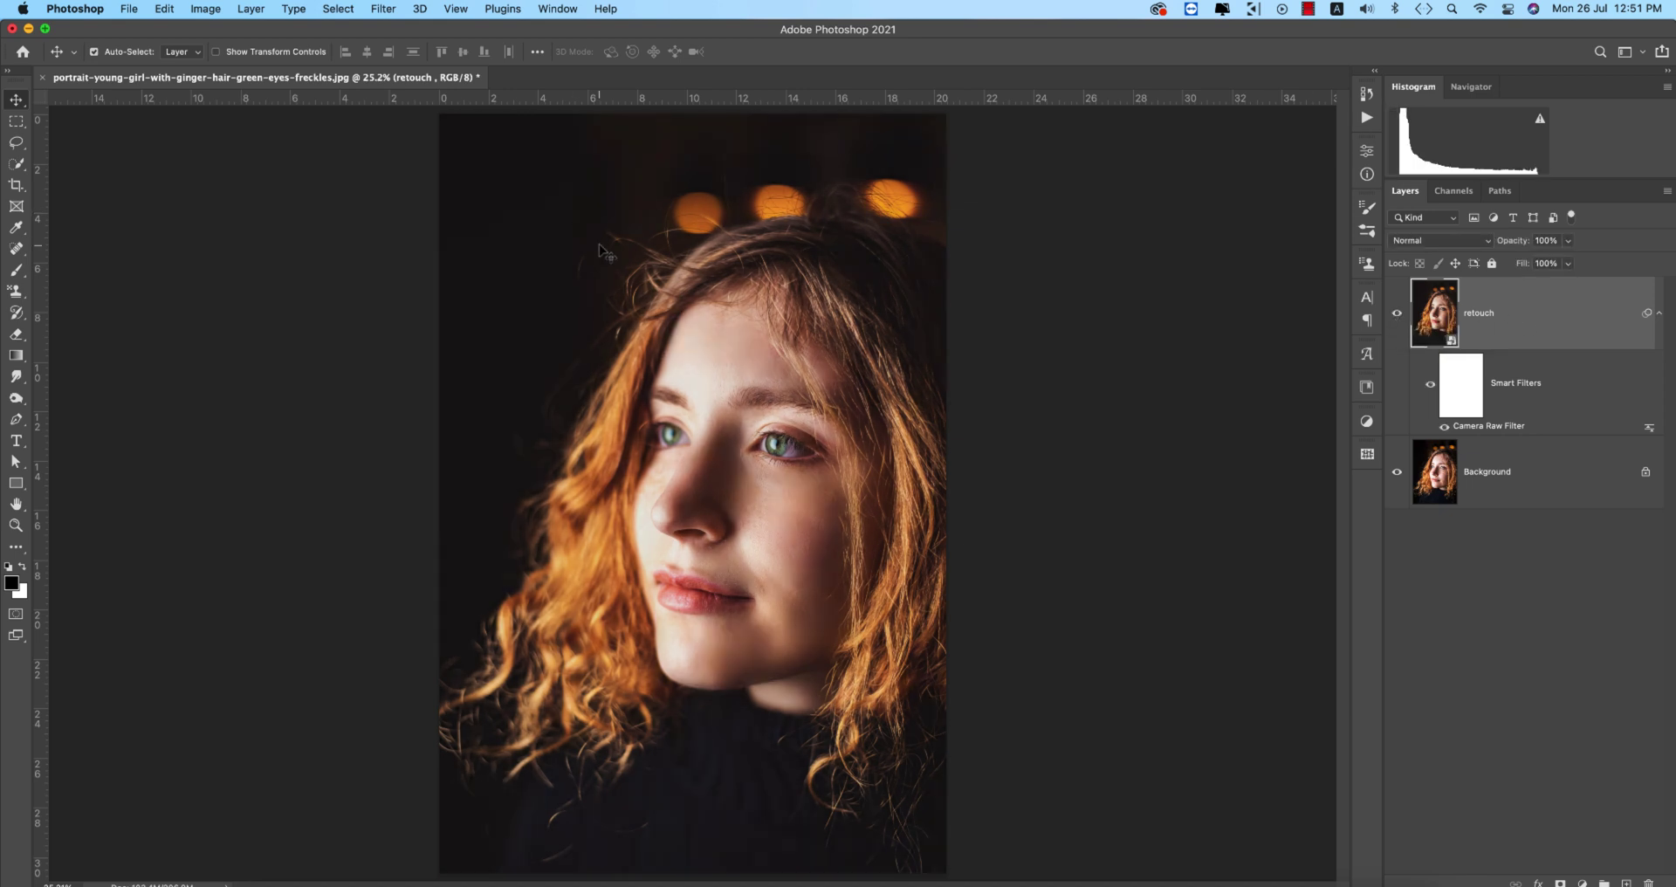
Step: Launch Nik Color Efex Pro 4 on the retouch layer, accepting the smart filter warning
click(384, 8)
mouse_move(485, 455)
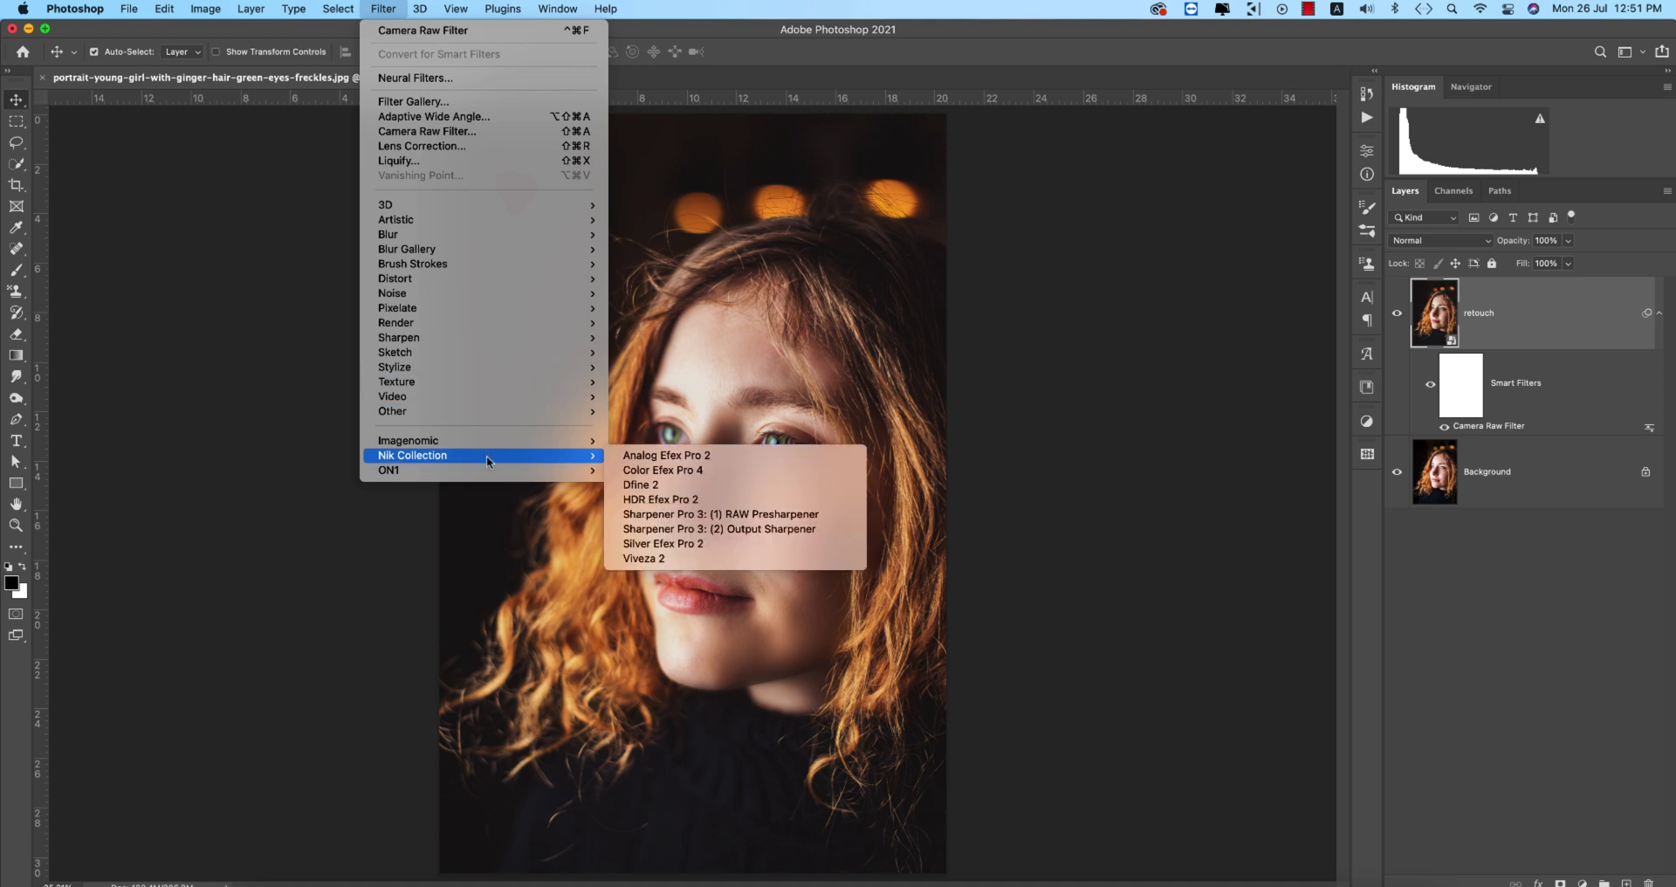
click(664, 470)
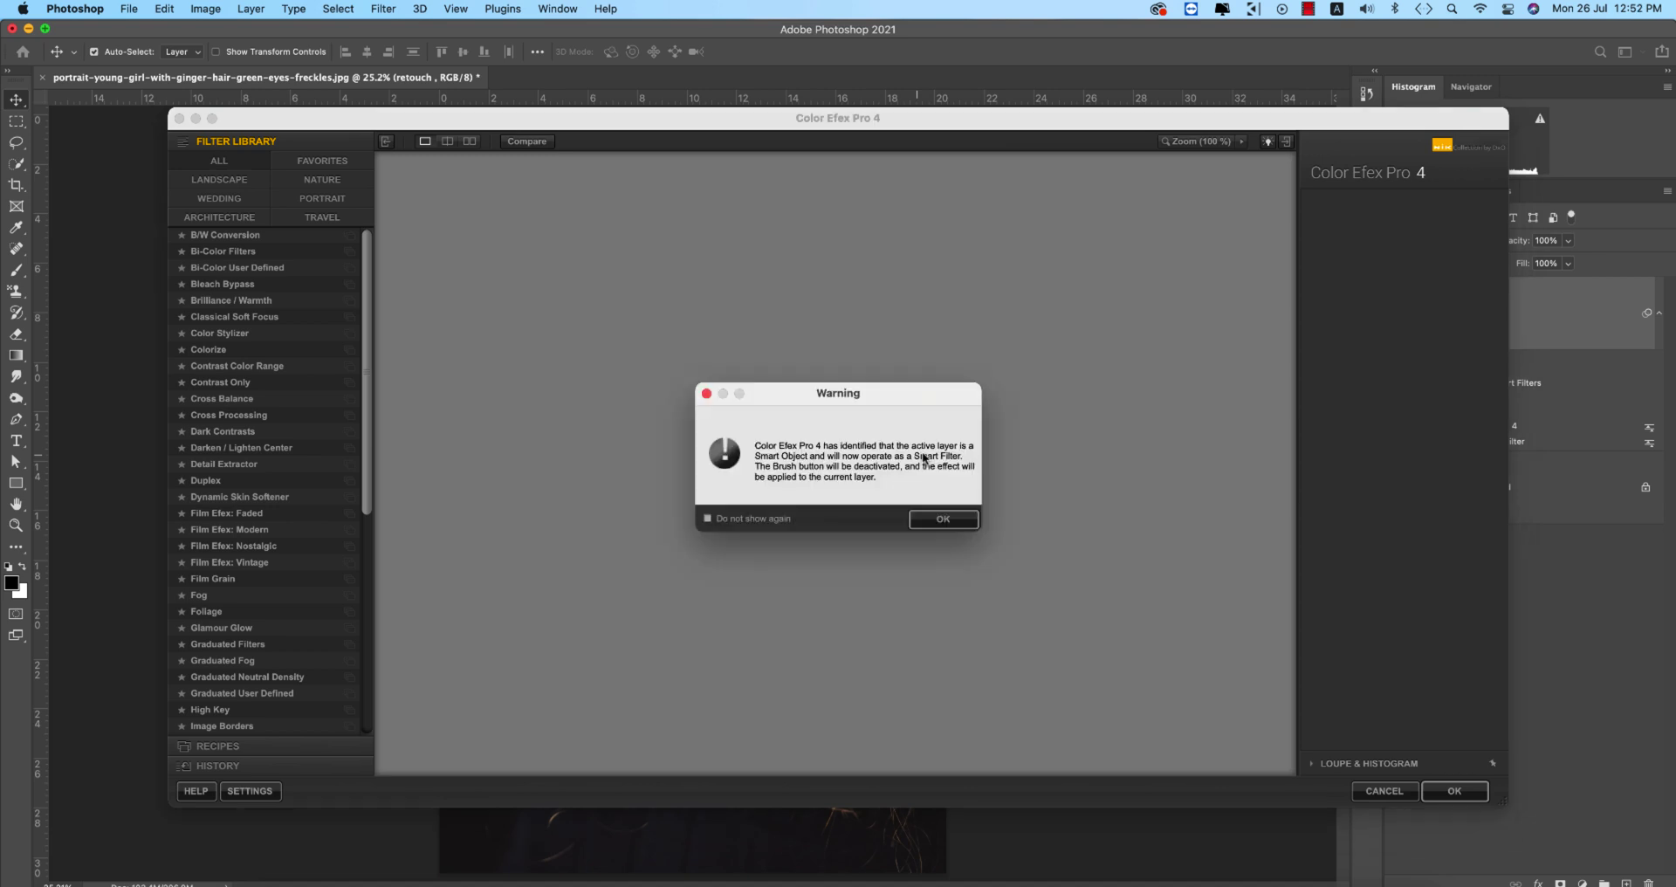
click(942, 520)
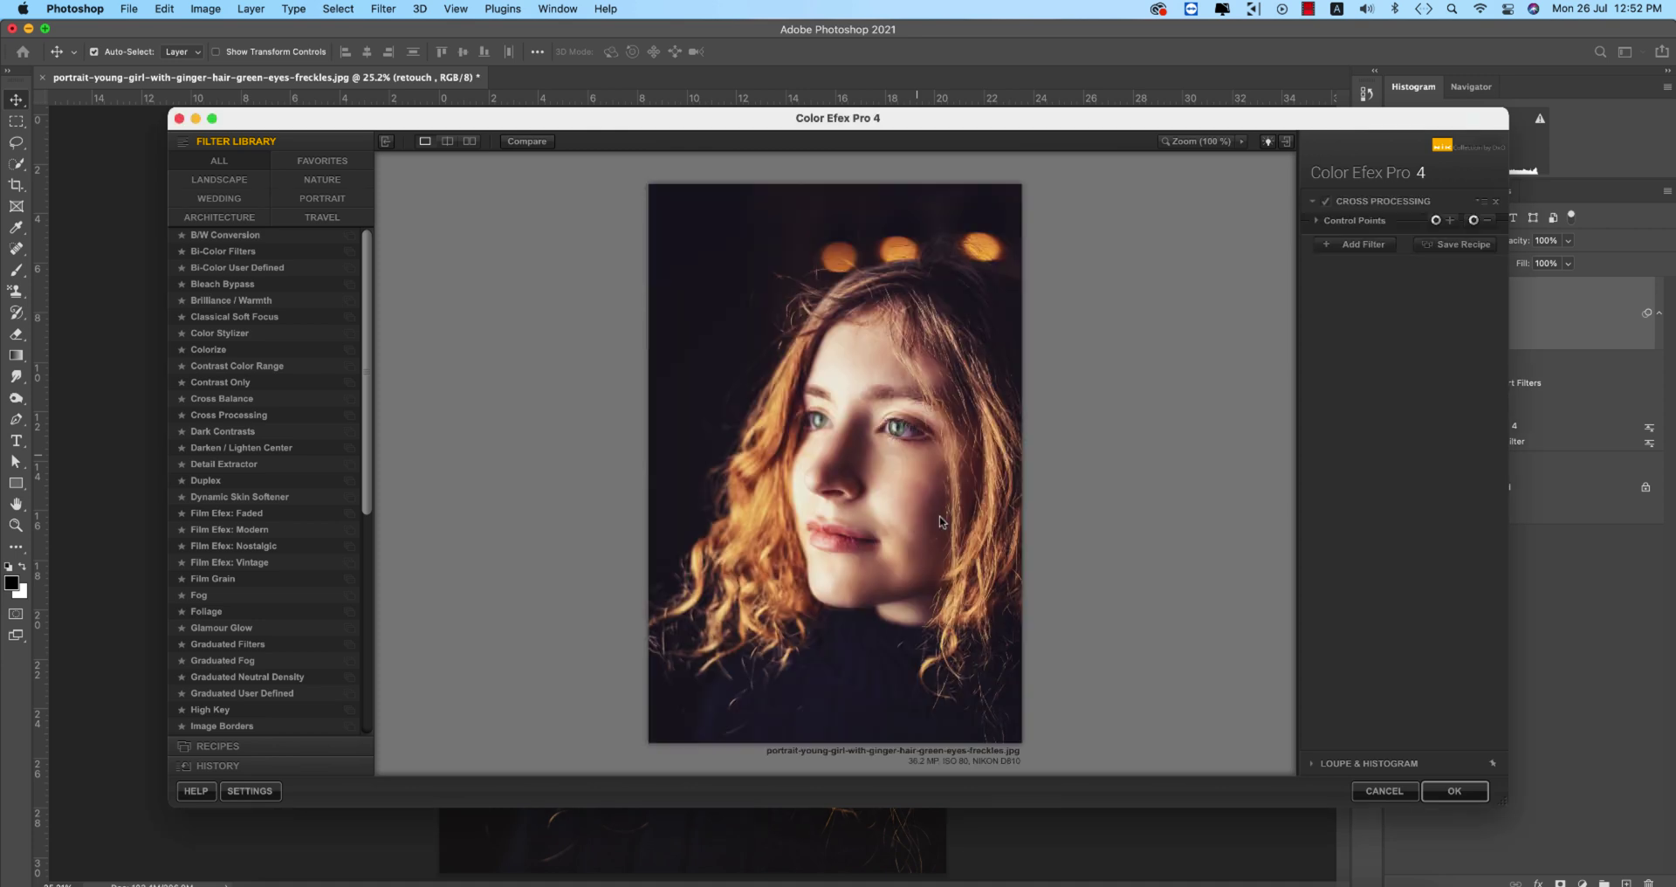
Step: Apply Cross Processing with method L02 at 29% strength
click(231, 416)
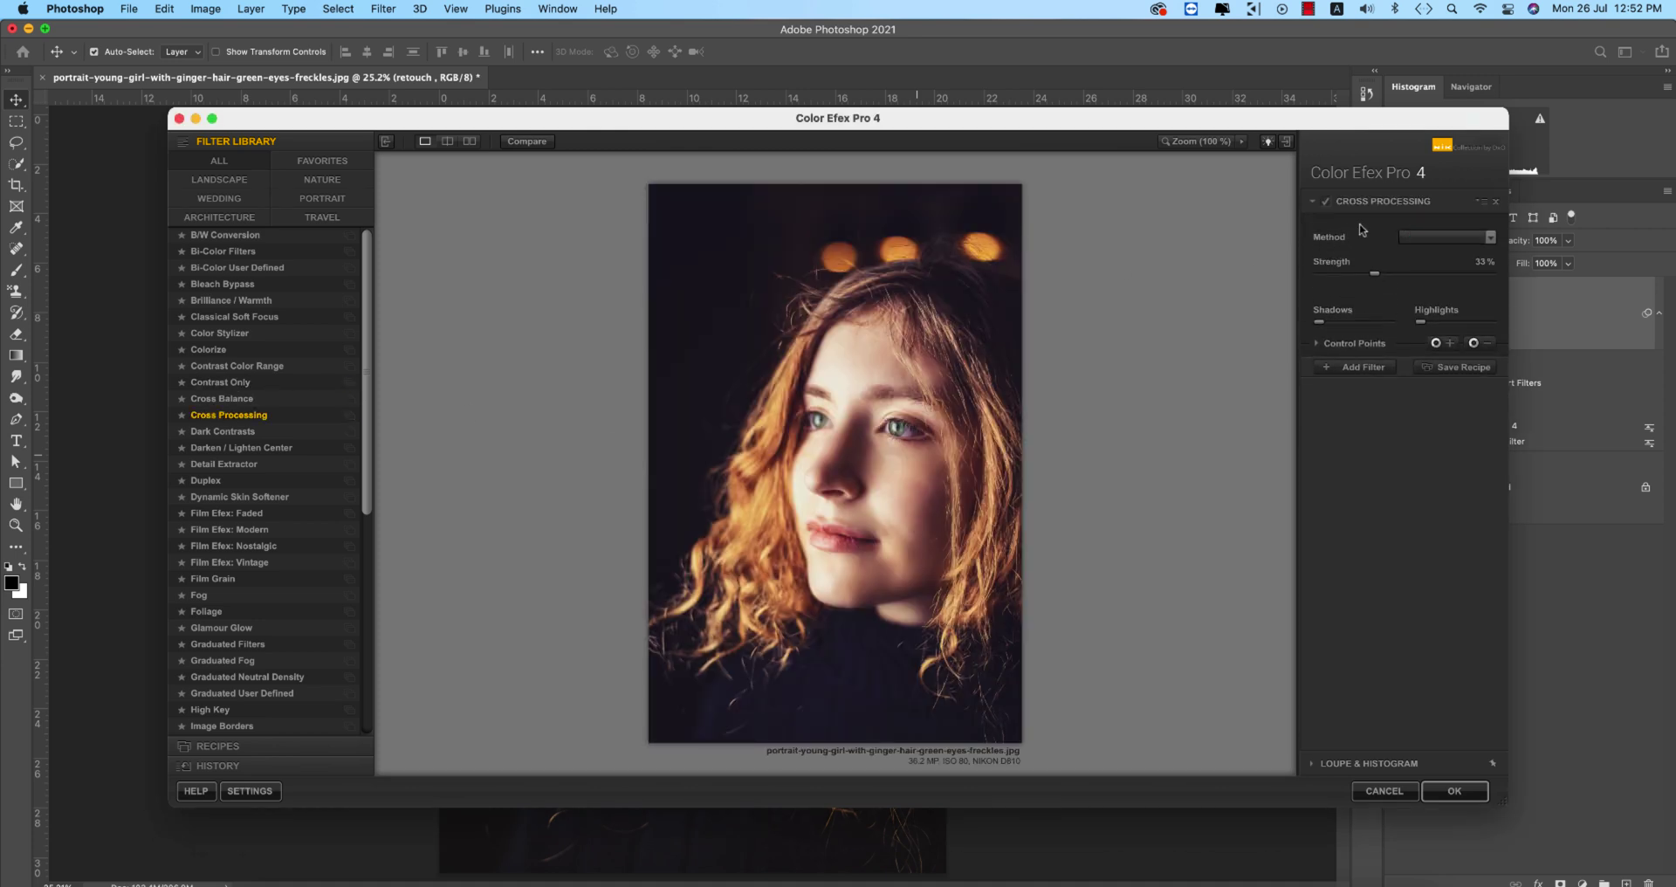
click(1449, 237)
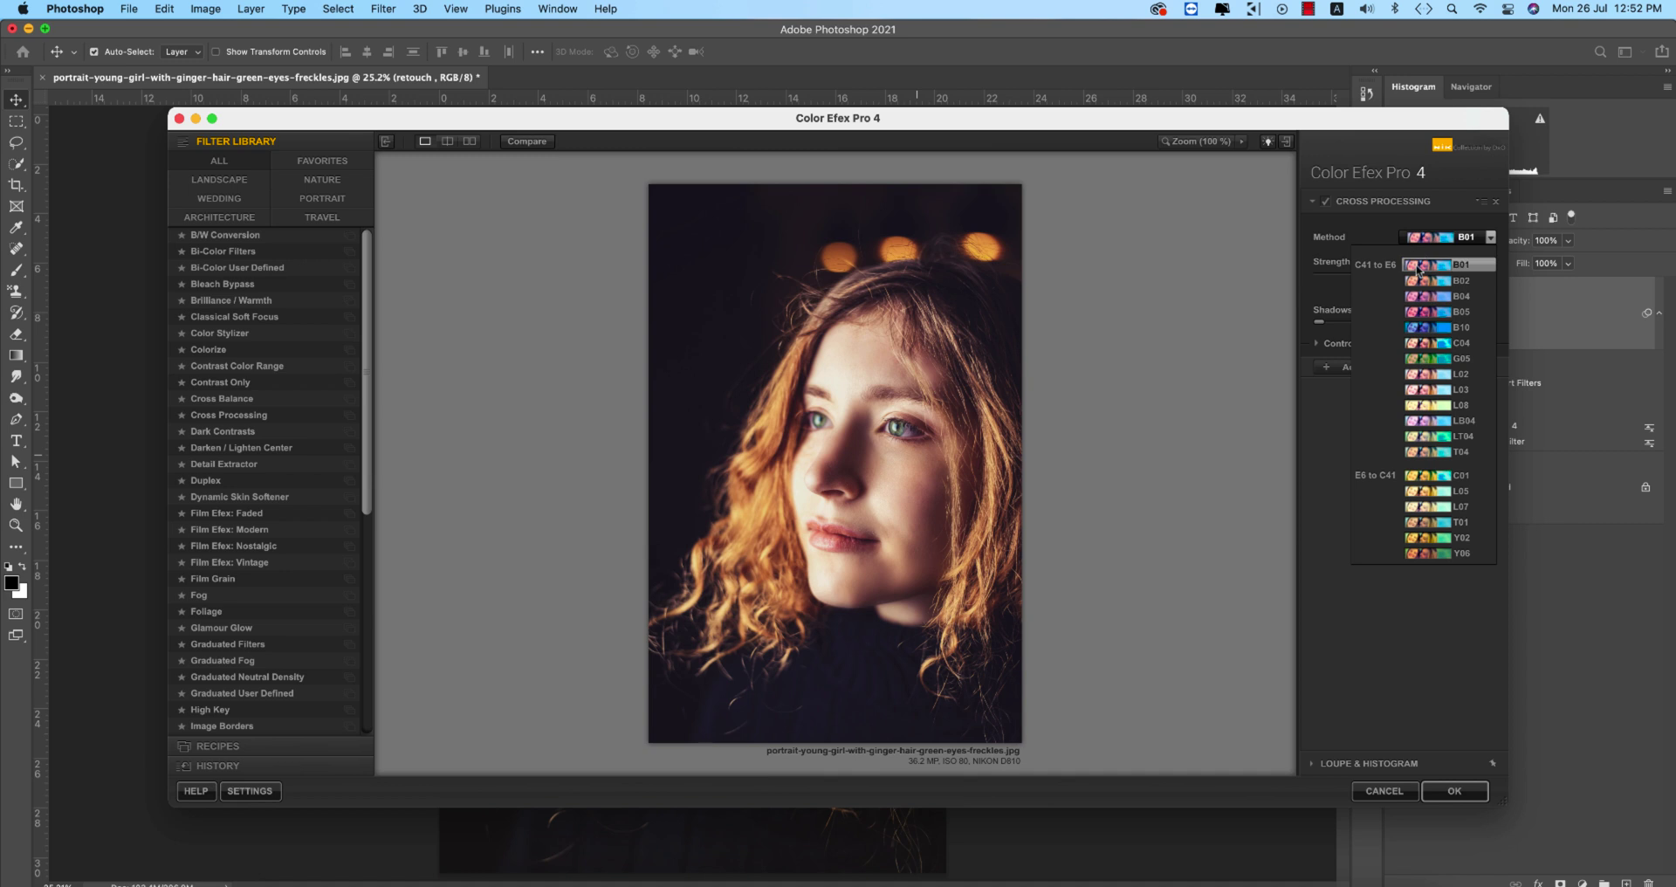
click(1439, 375)
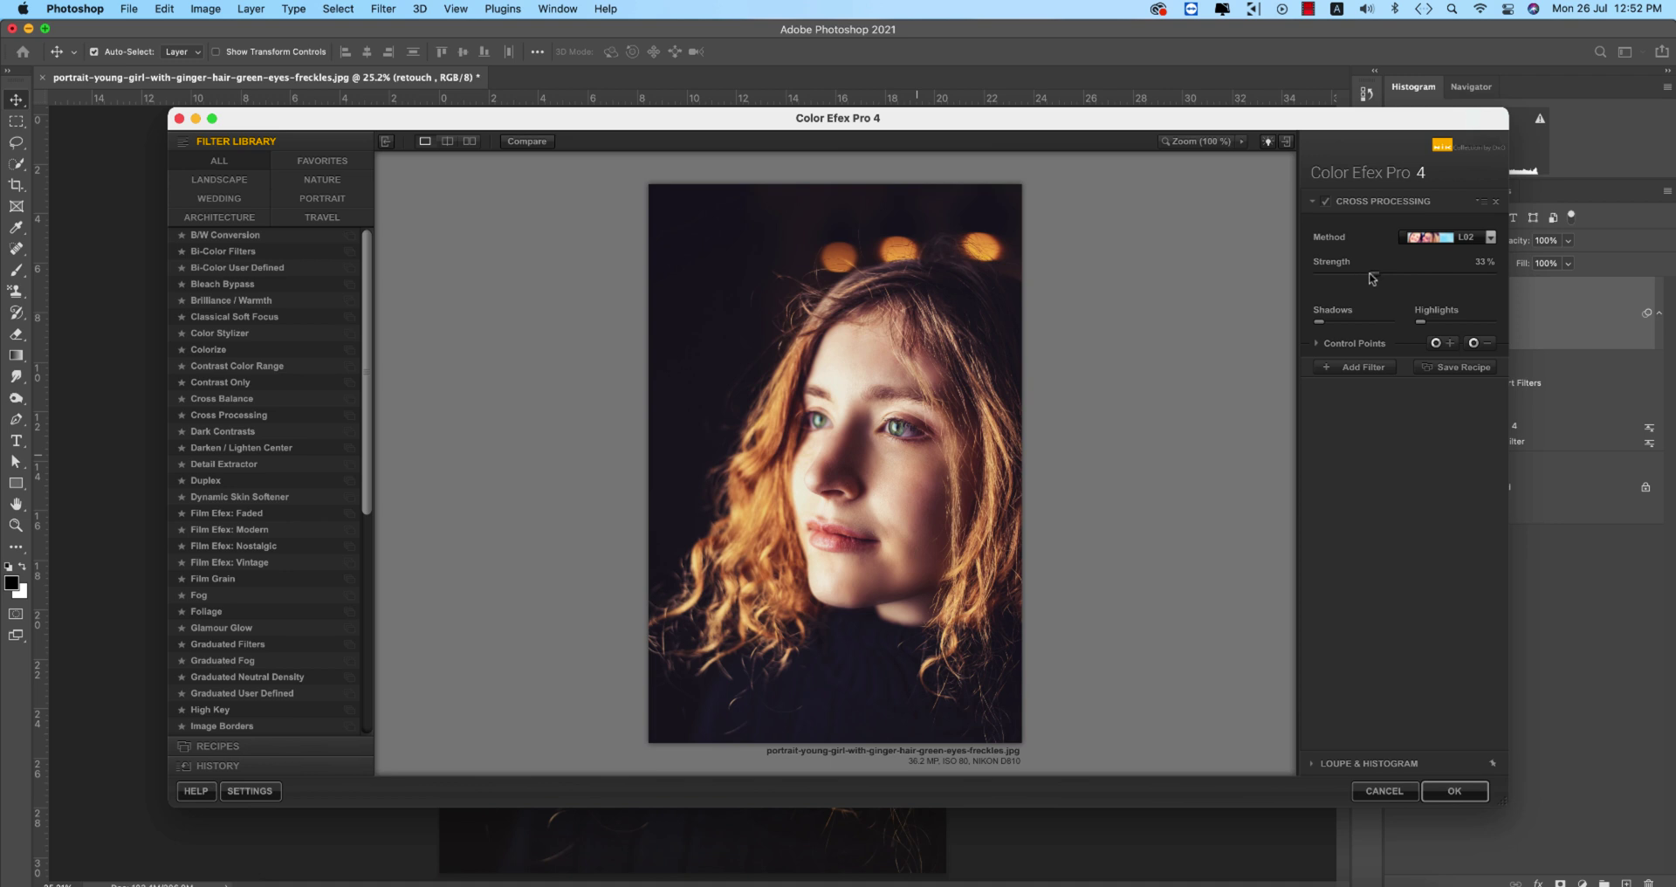
mouse_move(1372, 279)
mouse_down()
mouse_move(1387, 279)
mouse_move(1366, 280)
mouse_up()
click(1469, 788)
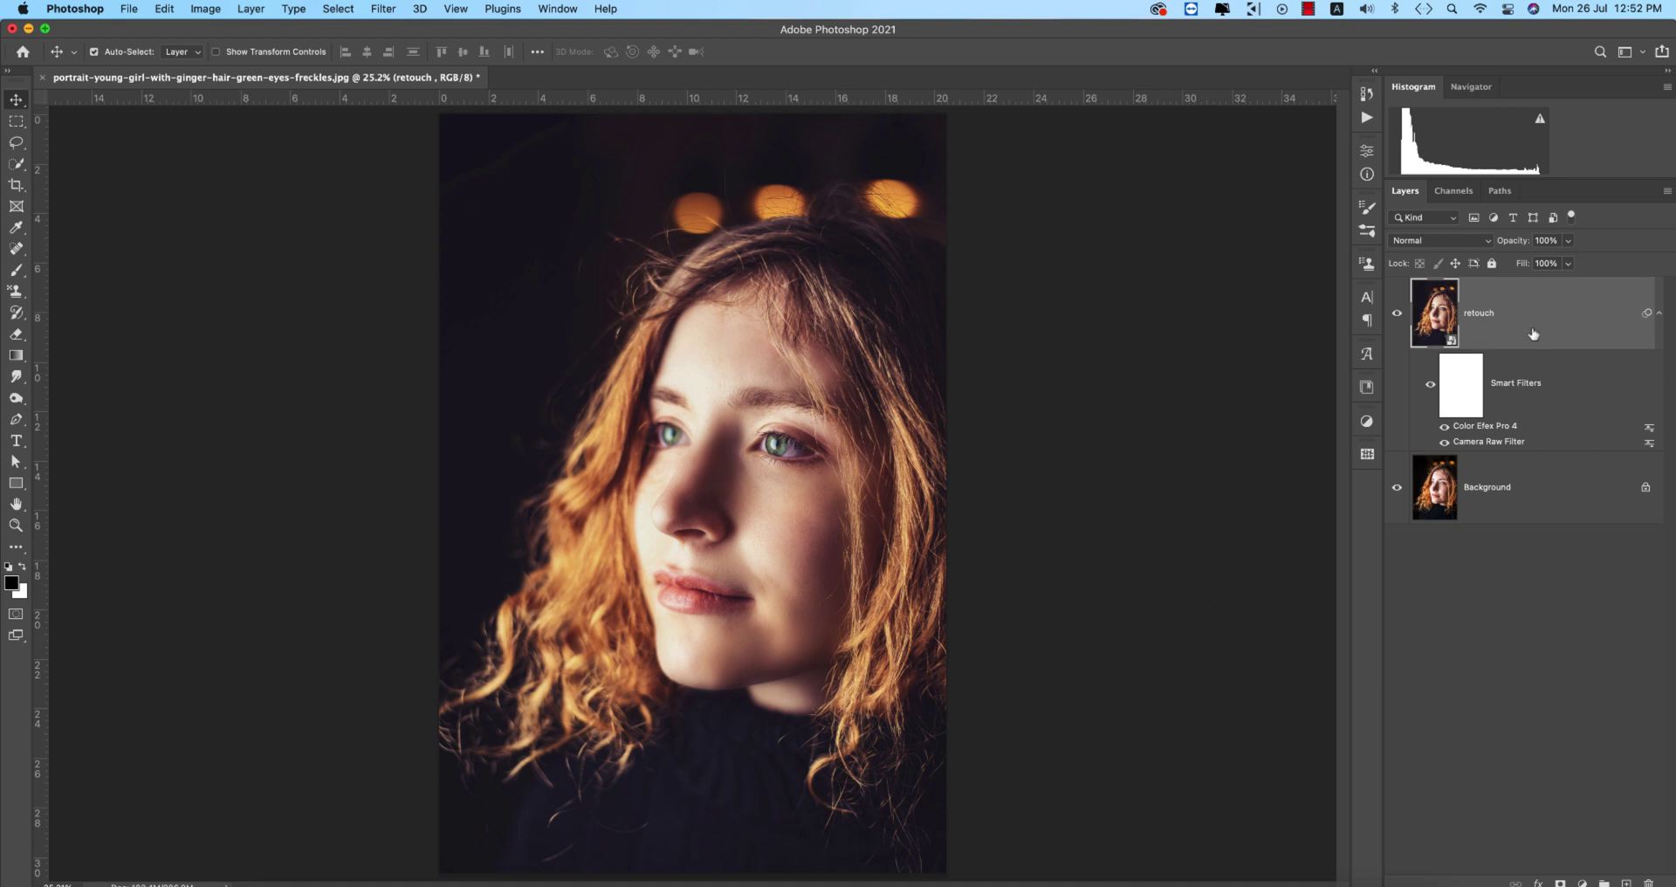
click(1398, 315)
click(1397, 314)
click(1398, 314)
click(1398, 314)
click(1568, 263)
click(1613, 263)
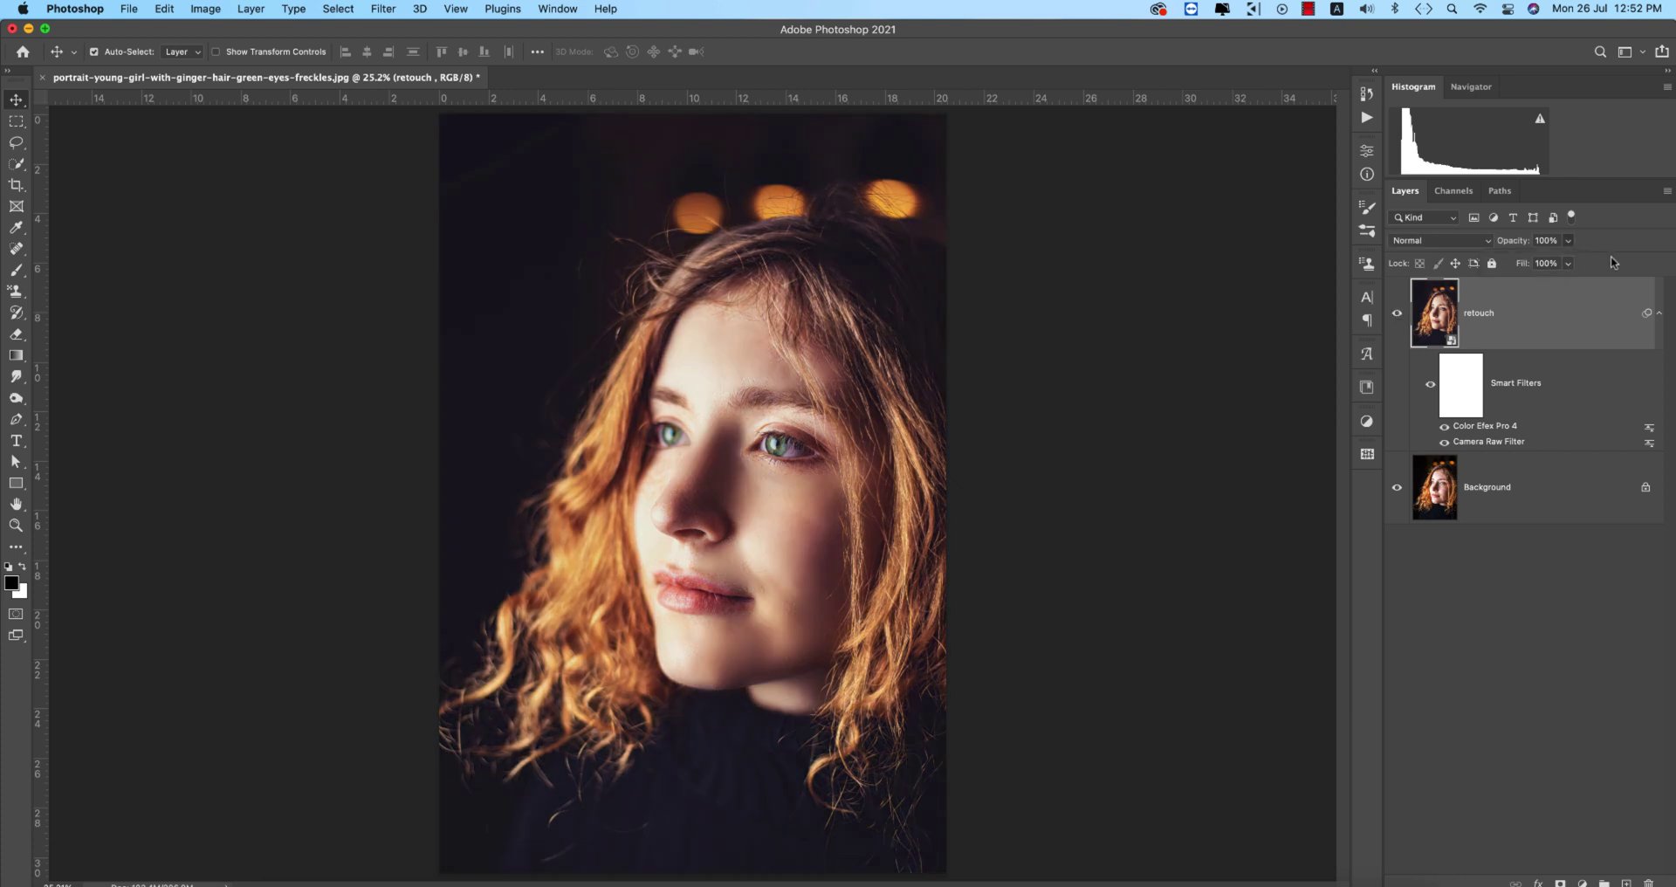
click(1396, 314)
click(1396, 315)
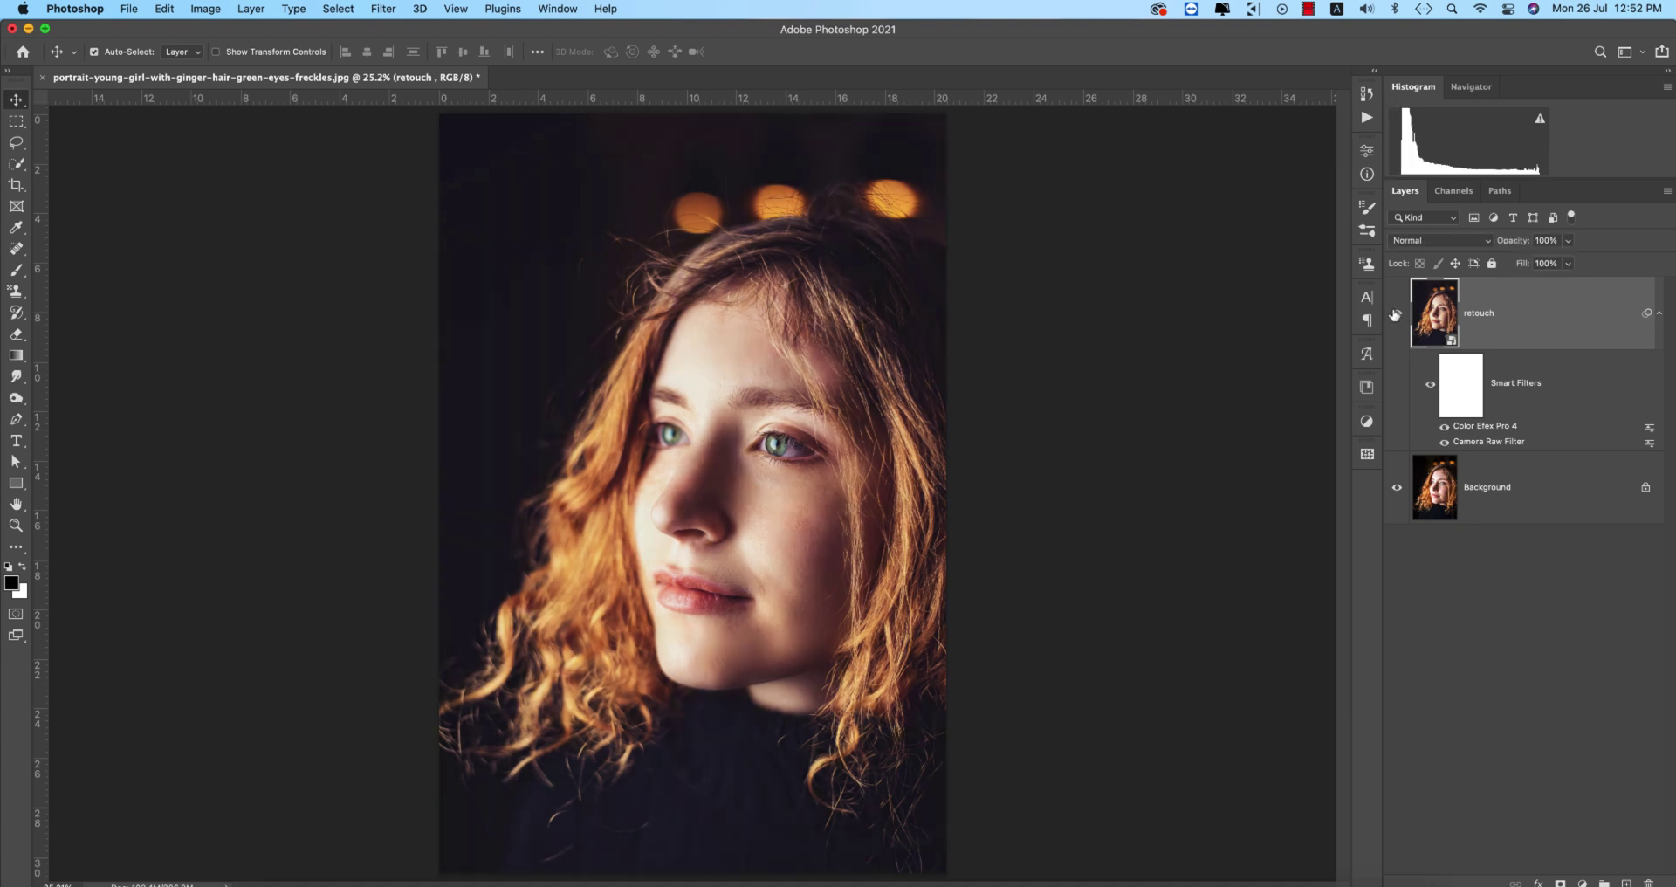
click(1124, 444)
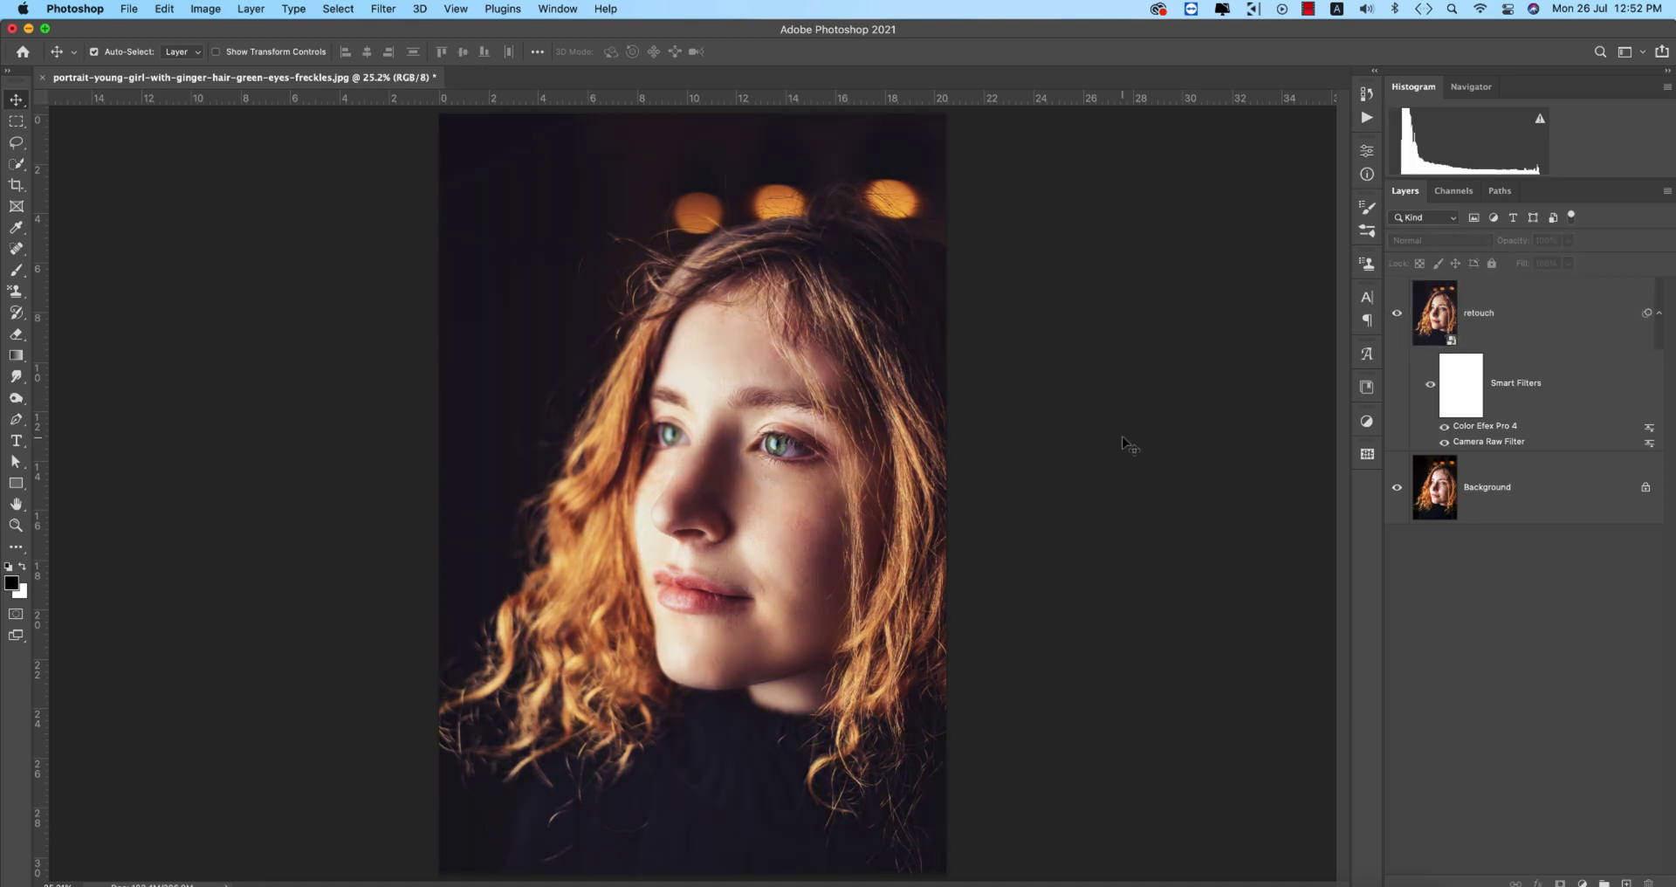